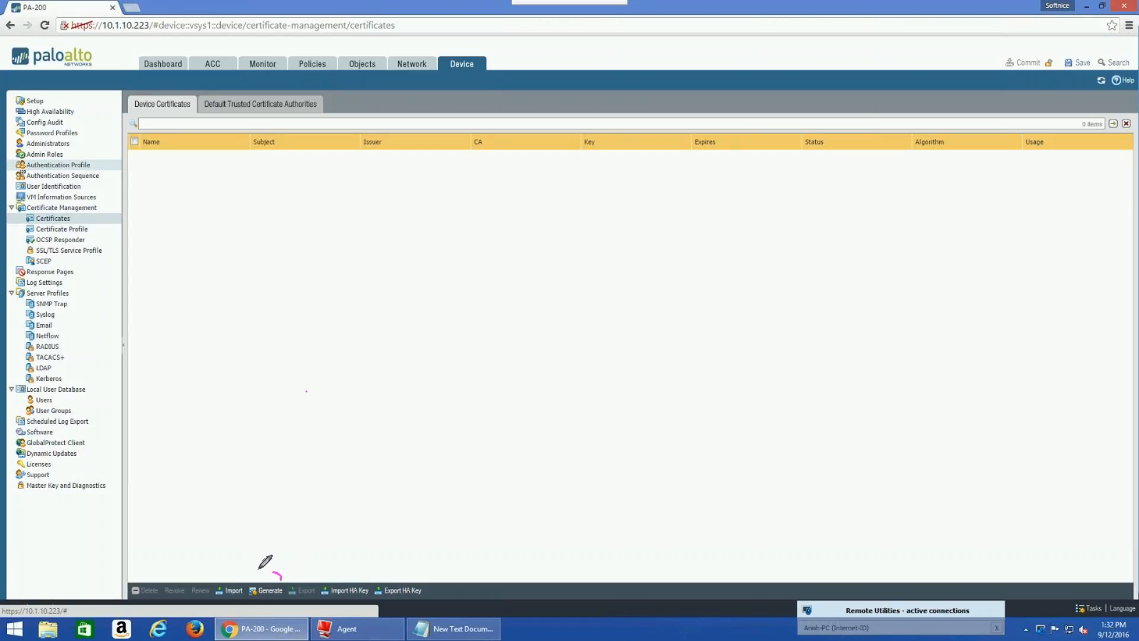
Bring up the empty Device Certificates tab under Device > Certificate Management > Certificates
{"action": "mouse_move", "coordinate": [246, 566]}
{"action": "left_mouse_down"}
{"action": "mouse_move", "coordinate": [261, 596]}
{"action": "mouse_move", "coordinate": [288, 593]}
{"action": "mouse_move", "coordinate": [287, 573]}
{"action": "left_mouse_up"}
{"action": "key", "text": "Escape"}
Start a new certificate named Out-Bound-Cert and begin its common name with 'PAN-OS'
{"action": "left_click", "coordinate": [268, 591]}
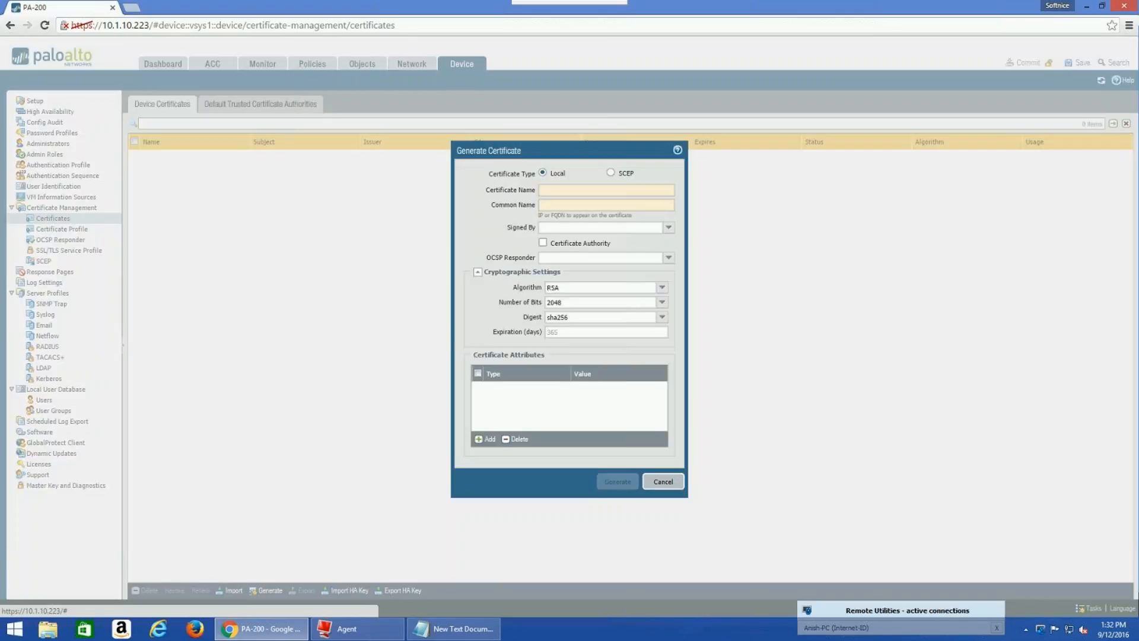
{"action": "left_click", "coordinate": [564, 195]}
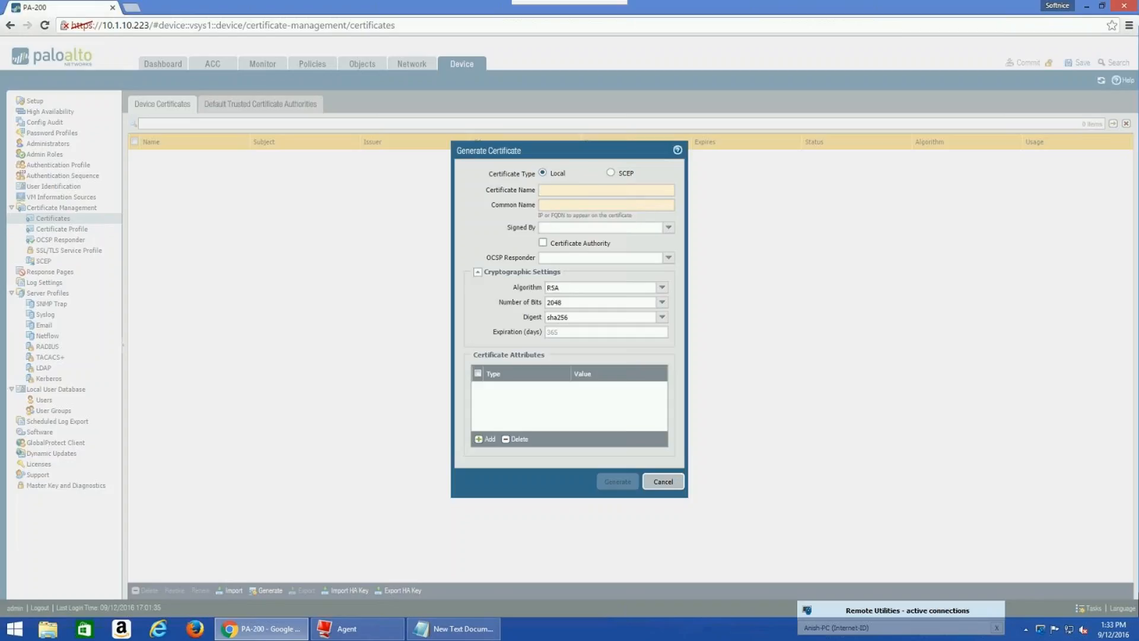
{"action": "type", "text": "O"}
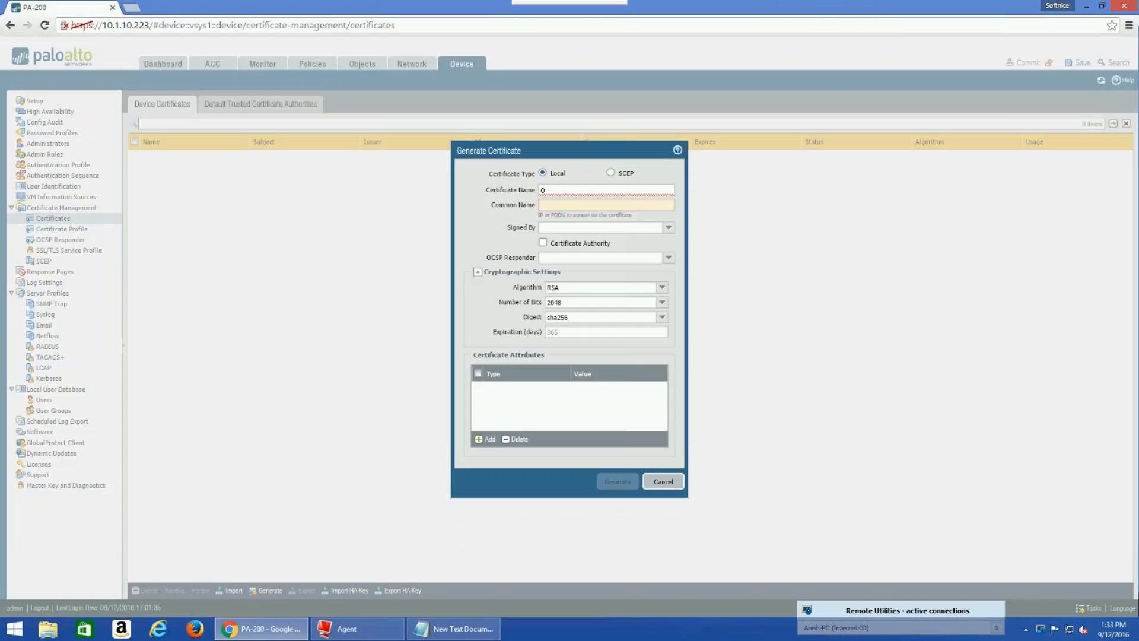
{"action": "type", "text": "ut-Boun"}
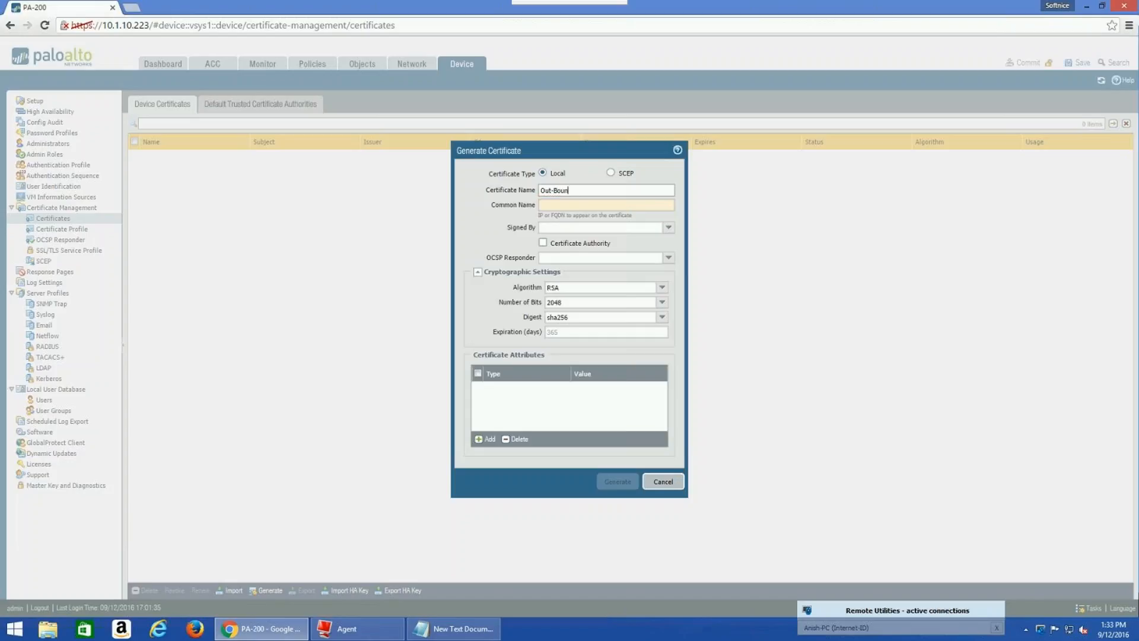
{"action": "type", "text": "f-Cert"}
{"action": "left_click", "coordinate": [554, 205]}
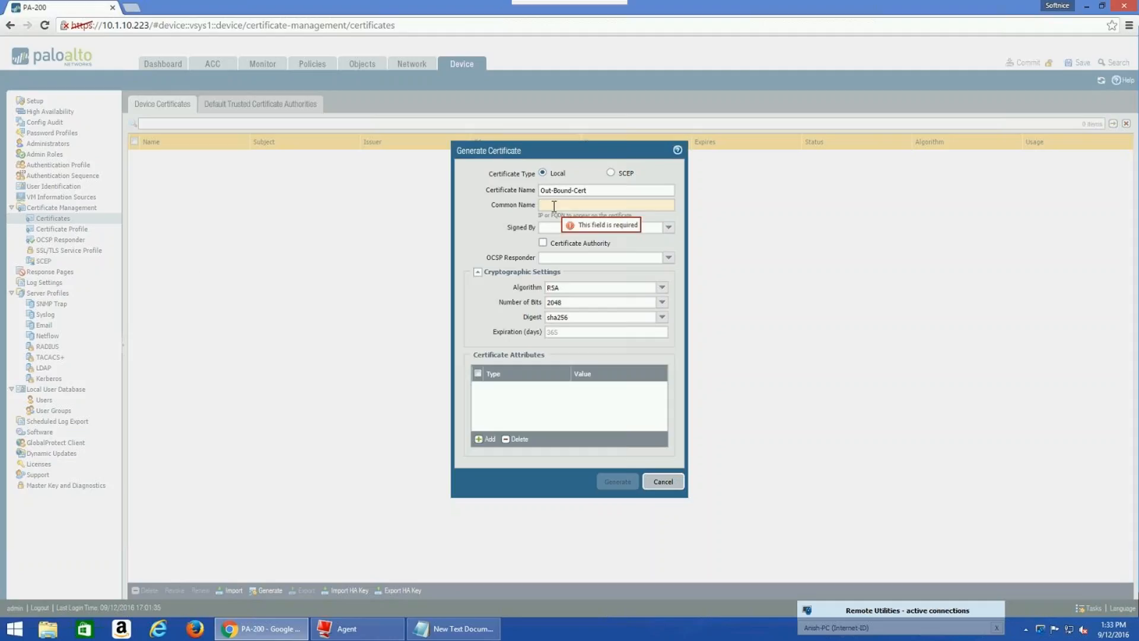
{"action": "type", "text": "PA"}
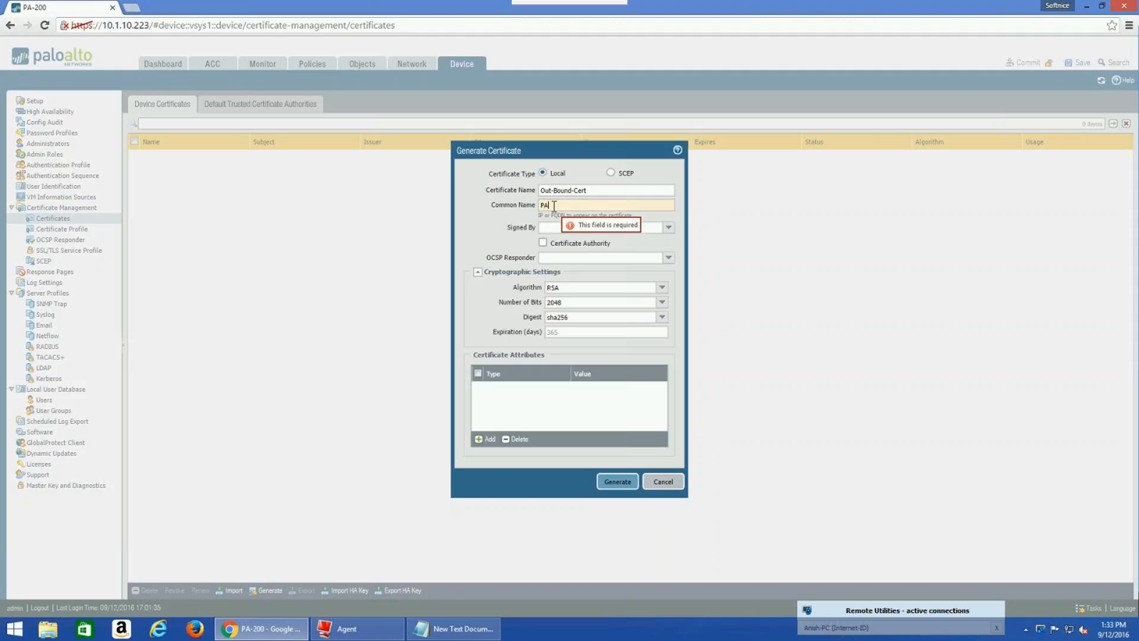
{"action": "type", "text": "N-OS-FW-cert"}
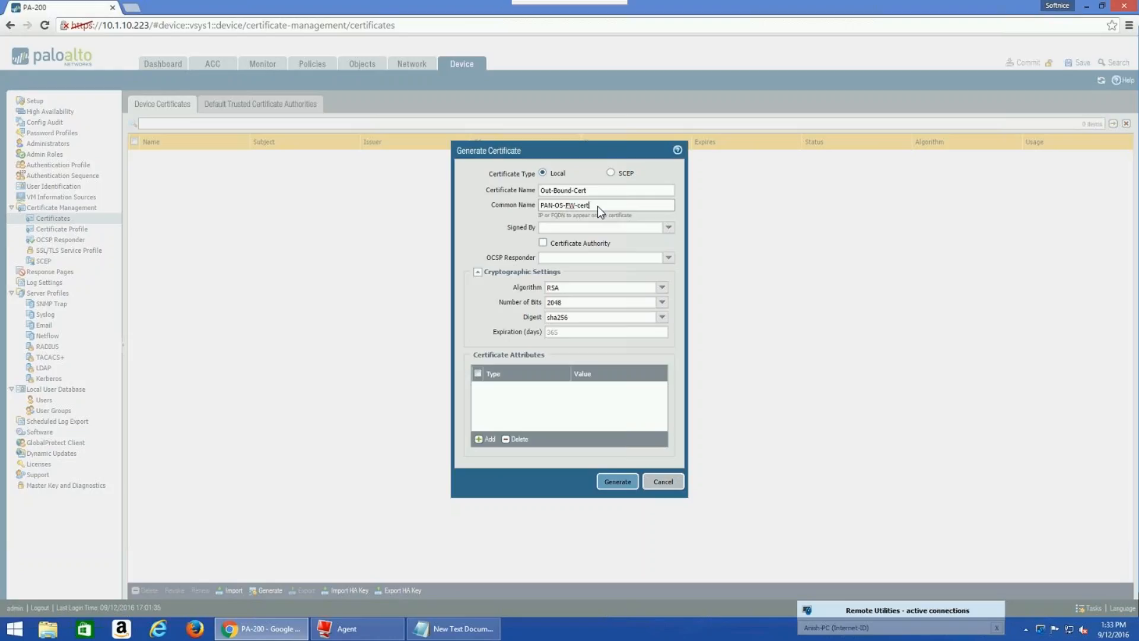
Tick the Certificate Authority checkbox for Out-Bound-Cert
{"action": "left_click", "coordinate": [542, 244]}
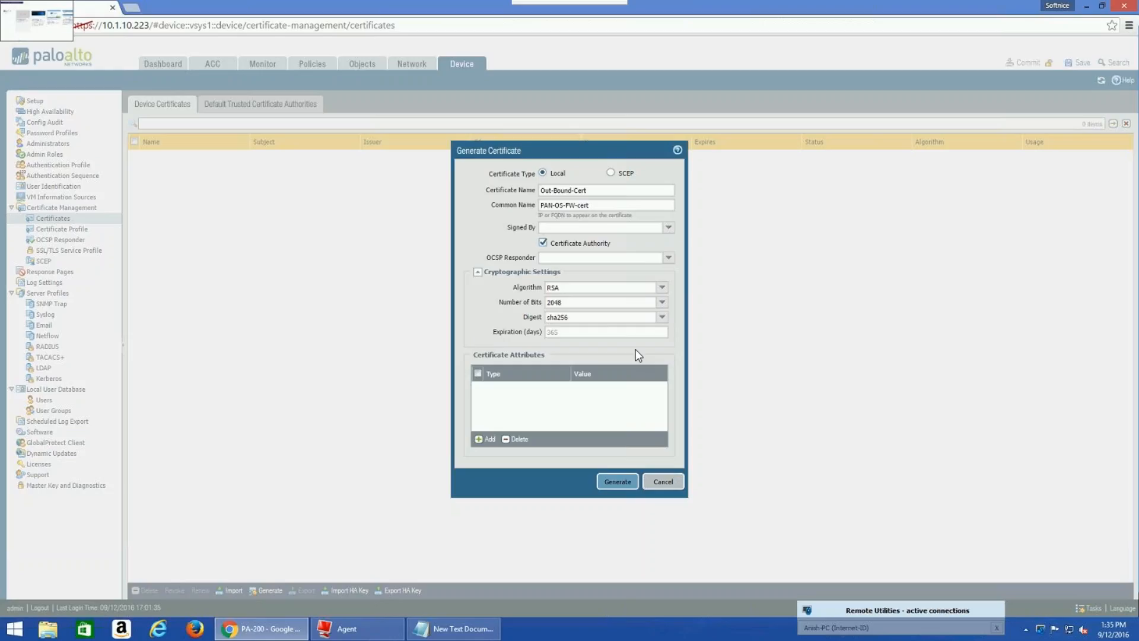
Add a Country subject attribute with value US (United States)
{"action": "left_click", "coordinate": [483, 438]}
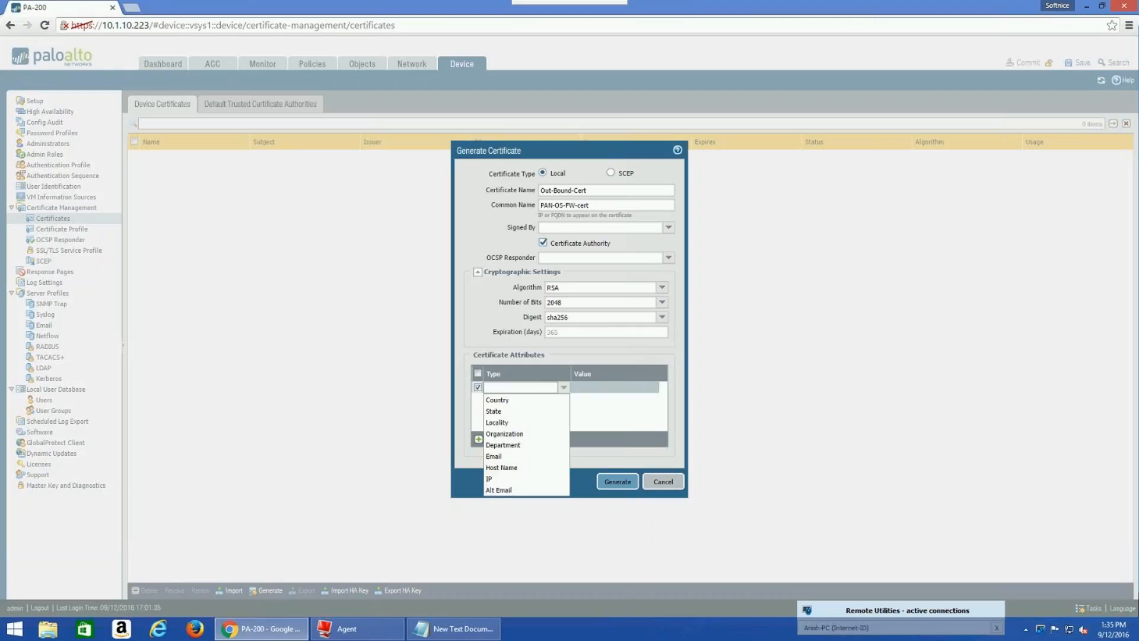
{"action": "left_click", "coordinate": [498, 400]}
{"action": "left_click", "coordinate": [582, 390]}
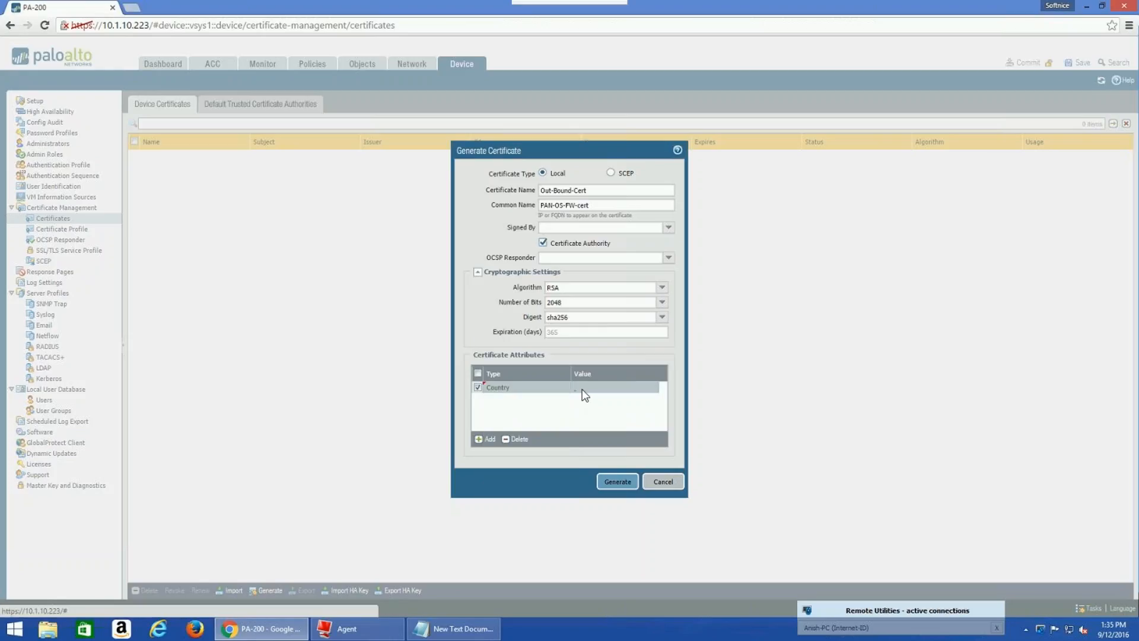
{"action": "left_click", "coordinate": [583, 390]}
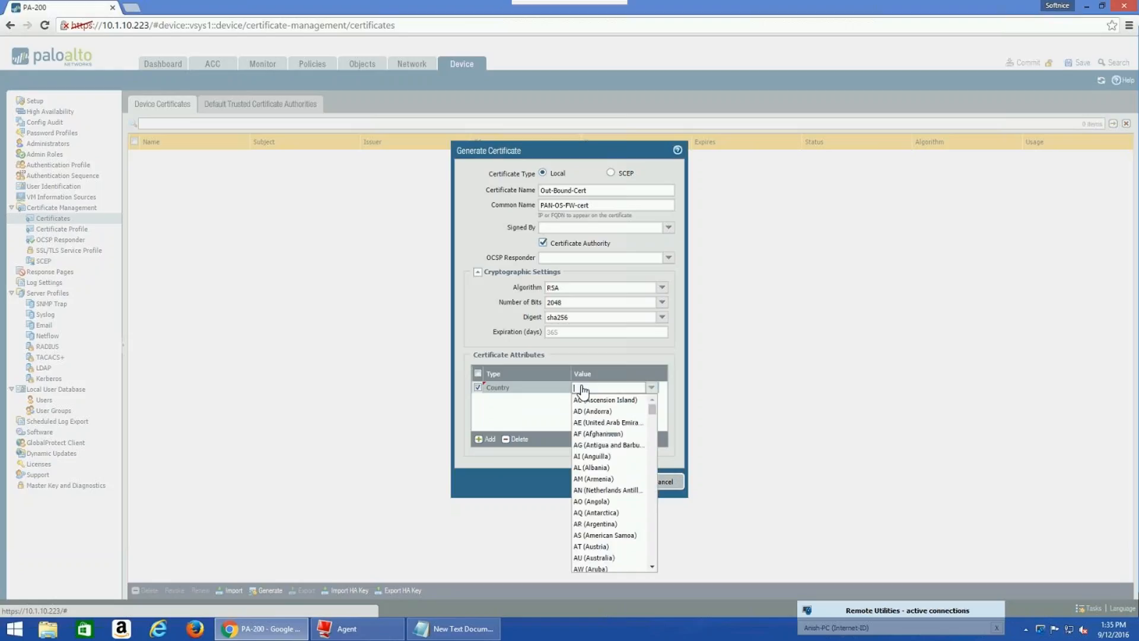
{"action": "type", "text": "US"}
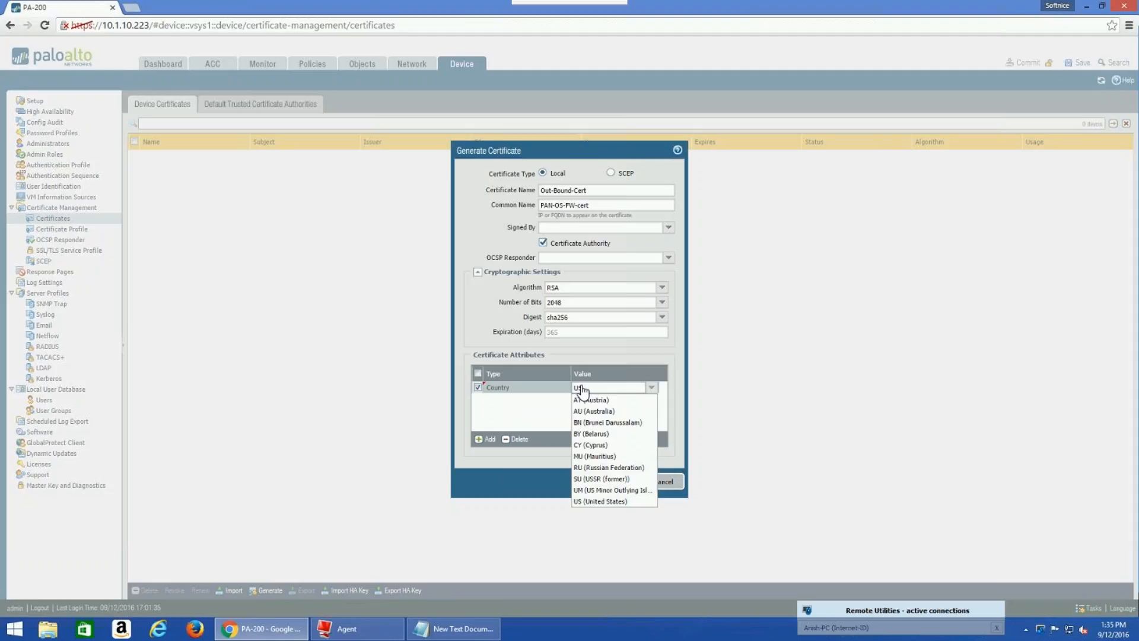
{"action": "left_click", "coordinate": [588, 502]}
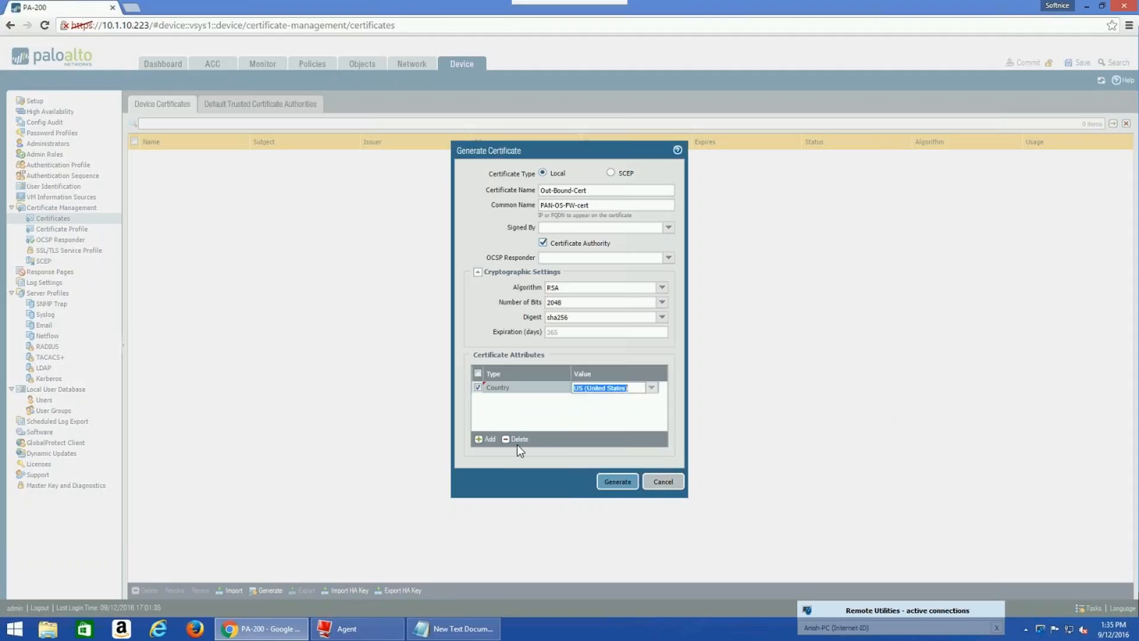
Add a State attribute row and clear its mistyped Texas value
{"action": "left_click", "coordinate": [480, 439]}
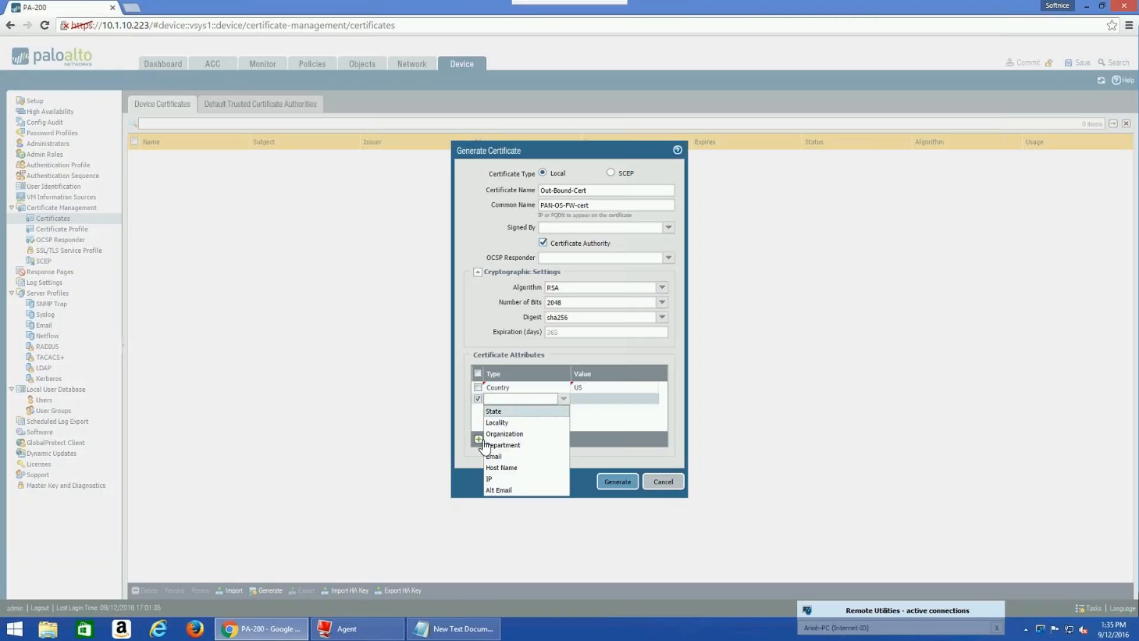
{"action": "key", "text": "Return"}
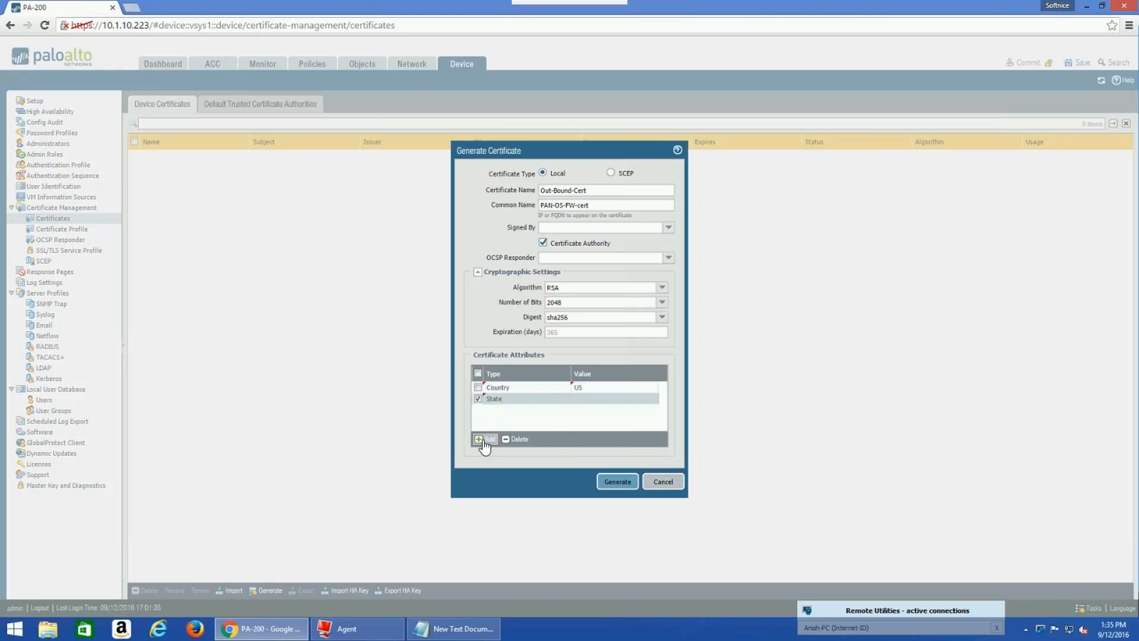
{"action": "left_click", "coordinate": [583, 402]}
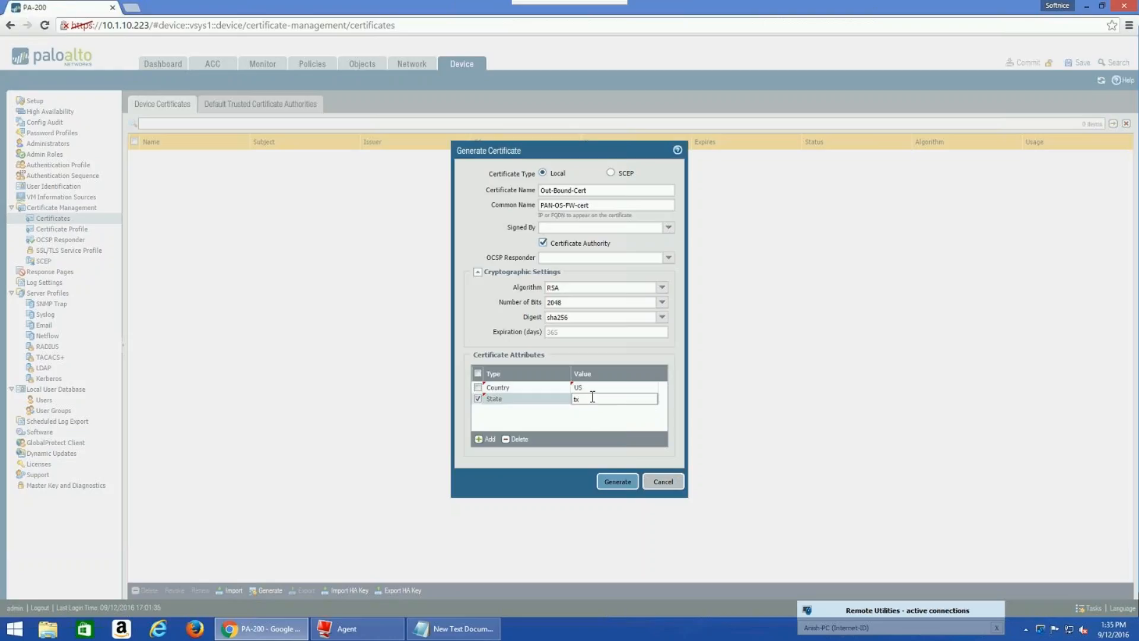
{"action": "key", "text": "BackSpace"}
{"action": "key", "text": "BackSpace"}
{"action": "type", "text": "Texas"}
{"action": "key", "text": "BackSpace"}
{"action": "key", "text": "BackSpace"}
{"action": "key", "text": "BackSpace"}
{"action": "key", "text": "BackSpace"}
{"action": "key", "text": "BackSpace"}
Set State to Texas and add a Locality attribute with value Katy
{"action": "left_click", "coordinate": [589, 407]}
{"action": "left_click", "coordinate": [576, 400]}
{"action": "type", "text": "Texas"}
{"action": "left_click", "coordinate": [487, 440]}
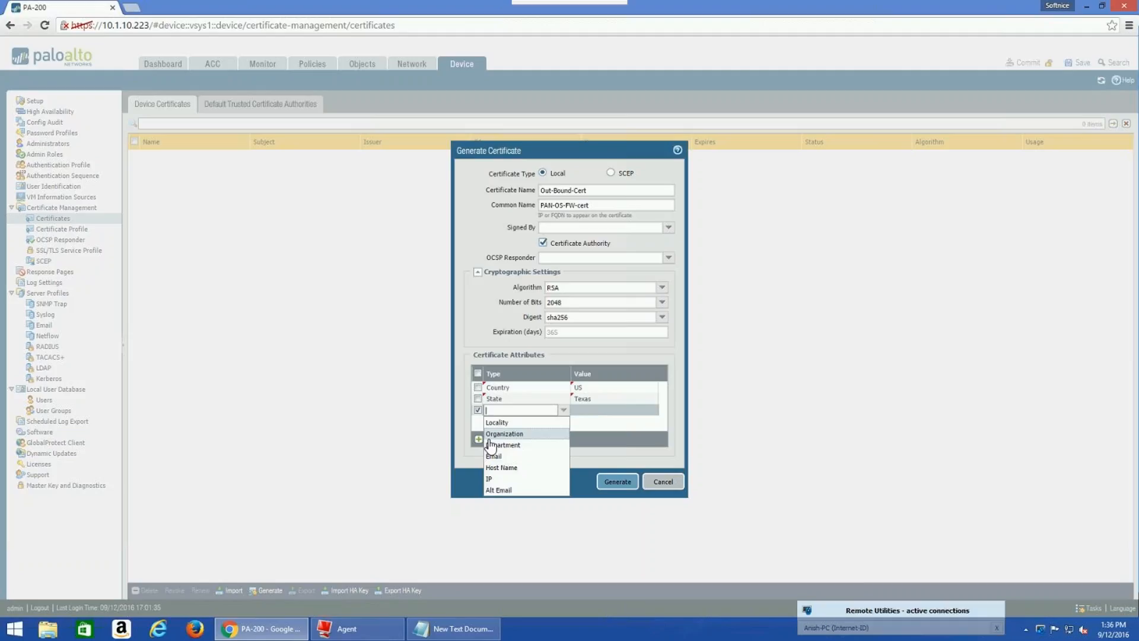
{"action": "left_click", "coordinate": [497, 422]}
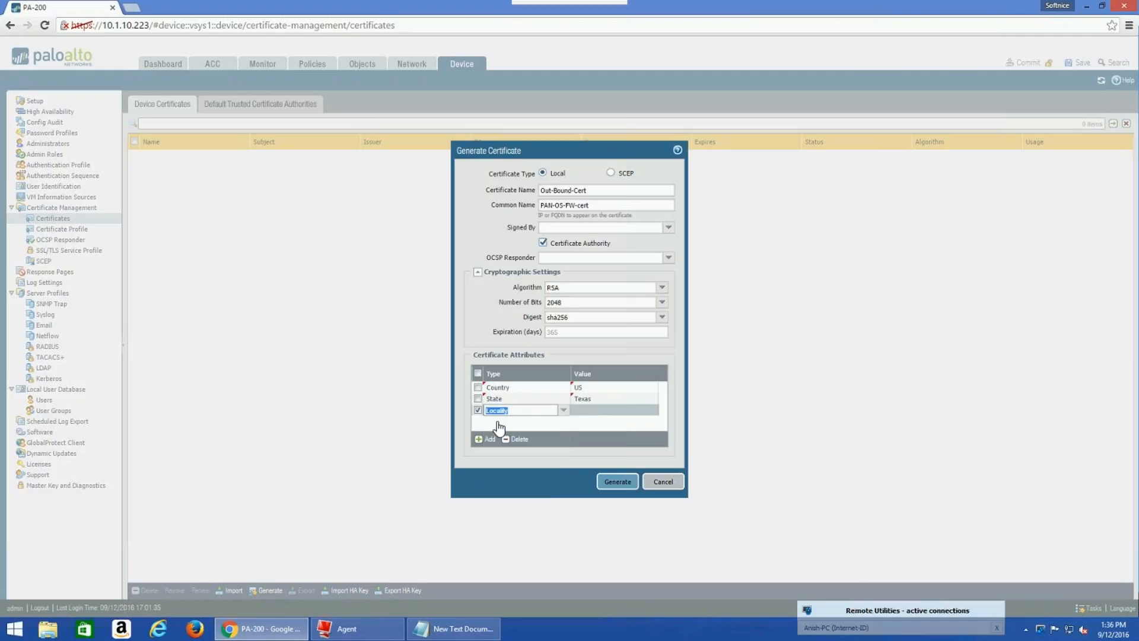
{"action": "left_click", "coordinate": [580, 414]}
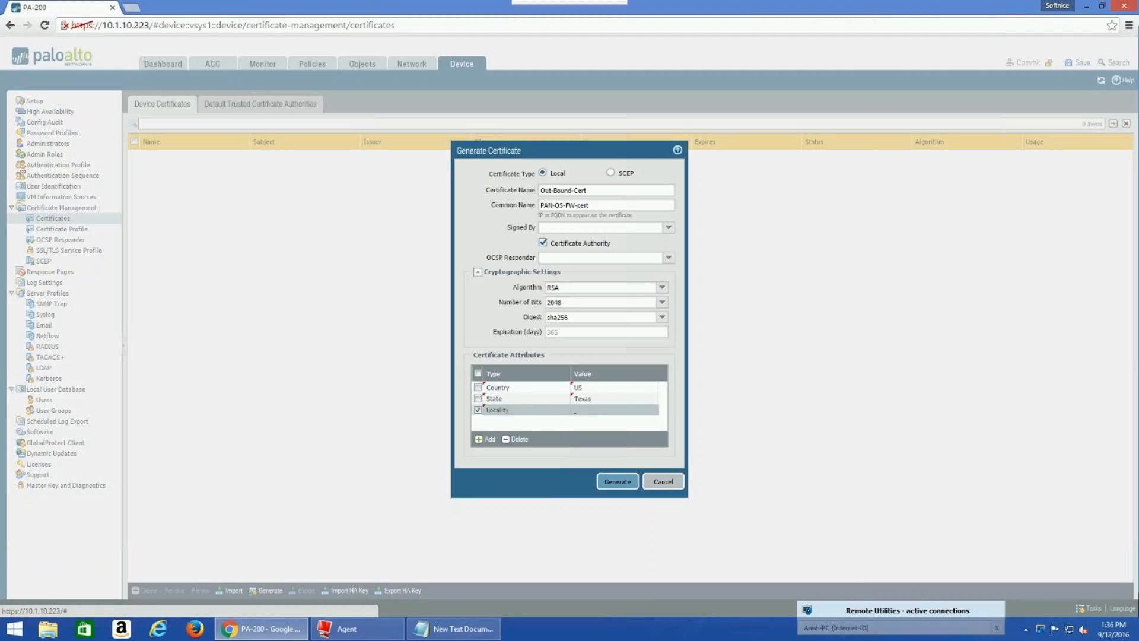
{"action": "left_click", "coordinate": [580, 413]}
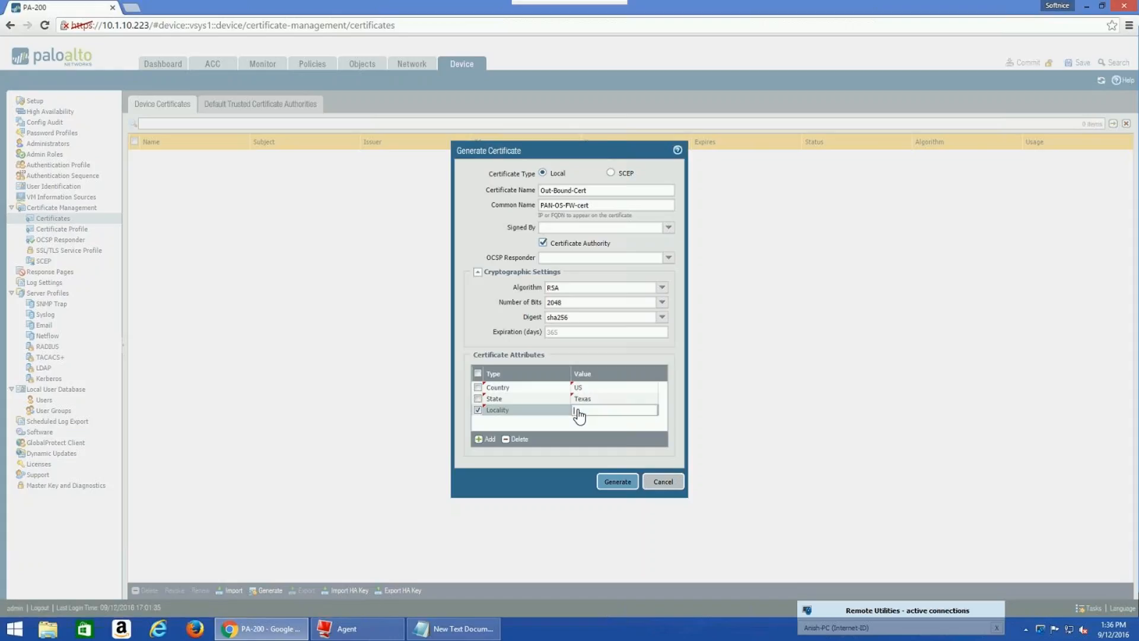
{"action": "type", "text": "Katy"}
{"action": "key", "text": "Return"}
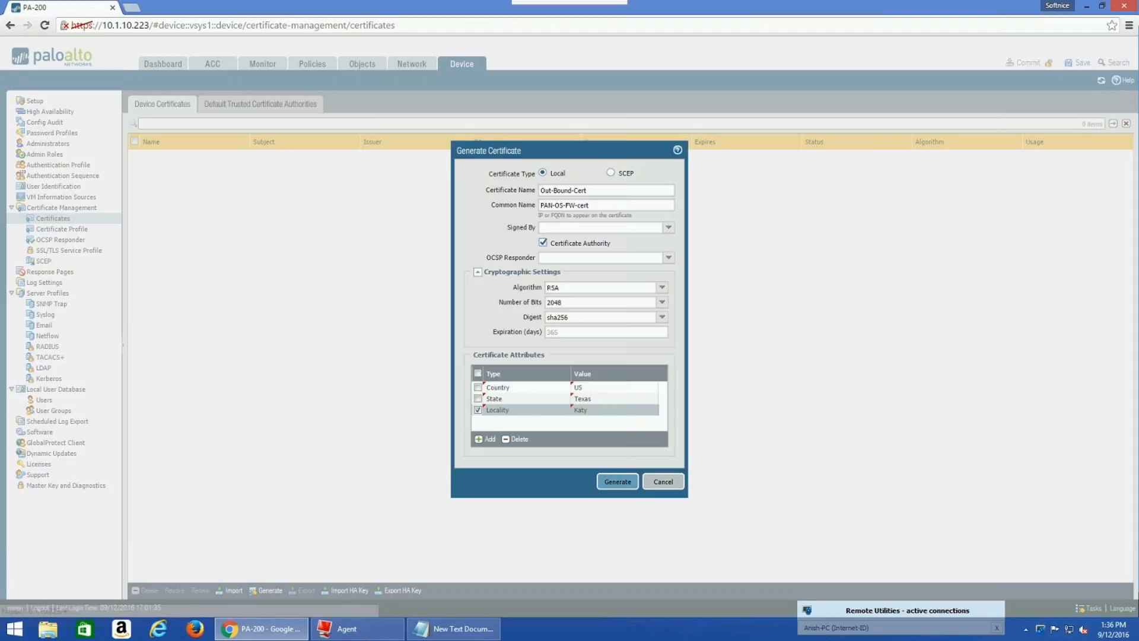
Add an Organization attribute with value Softnice
{"action": "left_click", "coordinate": [490, 439]}
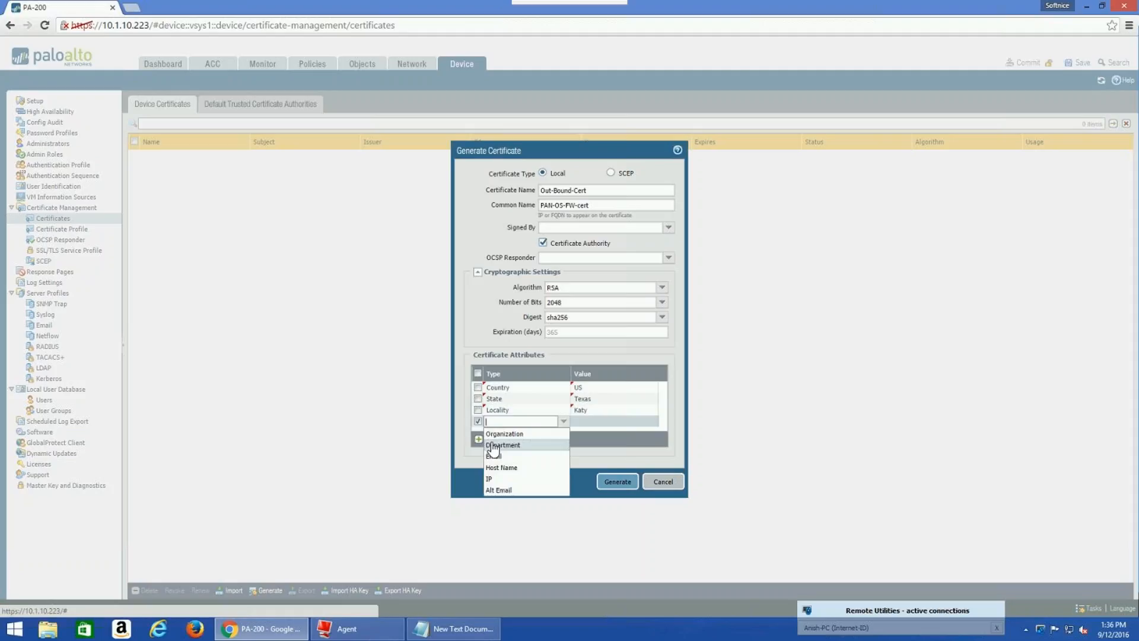
{"action": "left_click", "coordinate": [504, 435]}
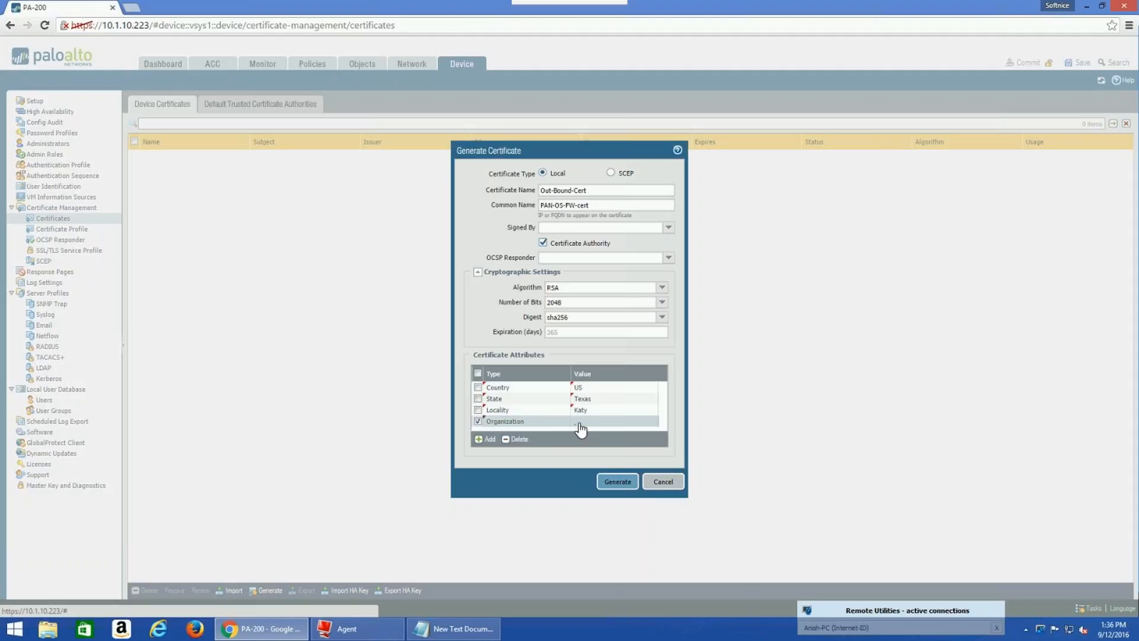
{"action": "left_click", "coordinate": [580, 424]}
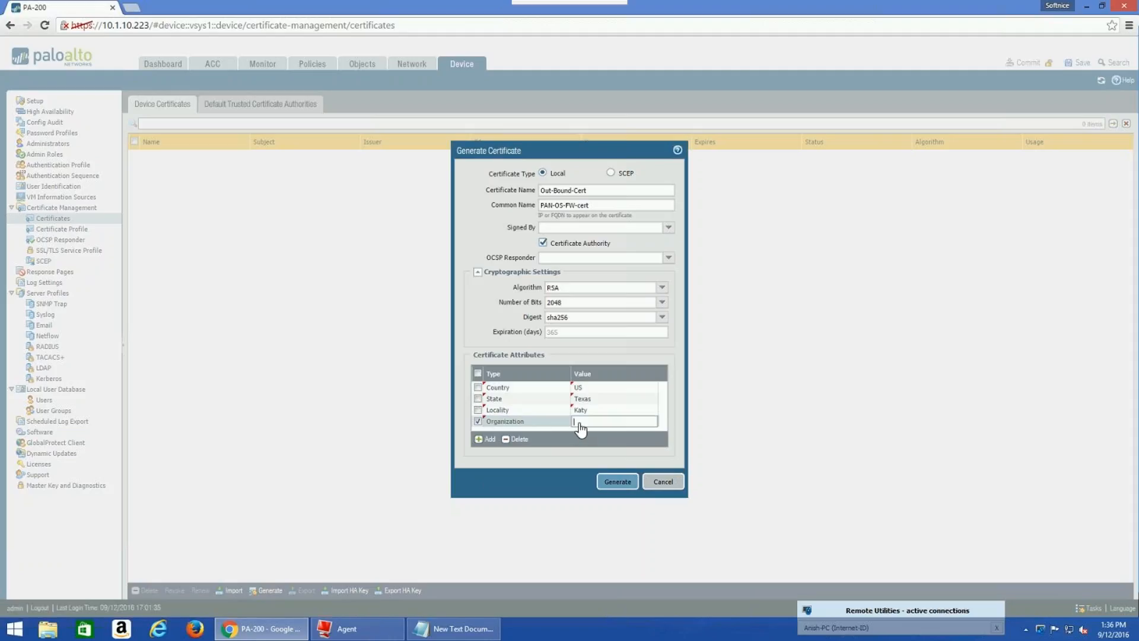
{"action": "type", "text": "Softnice"}
{"action": "left_click", "coordinate": [553, 460]}
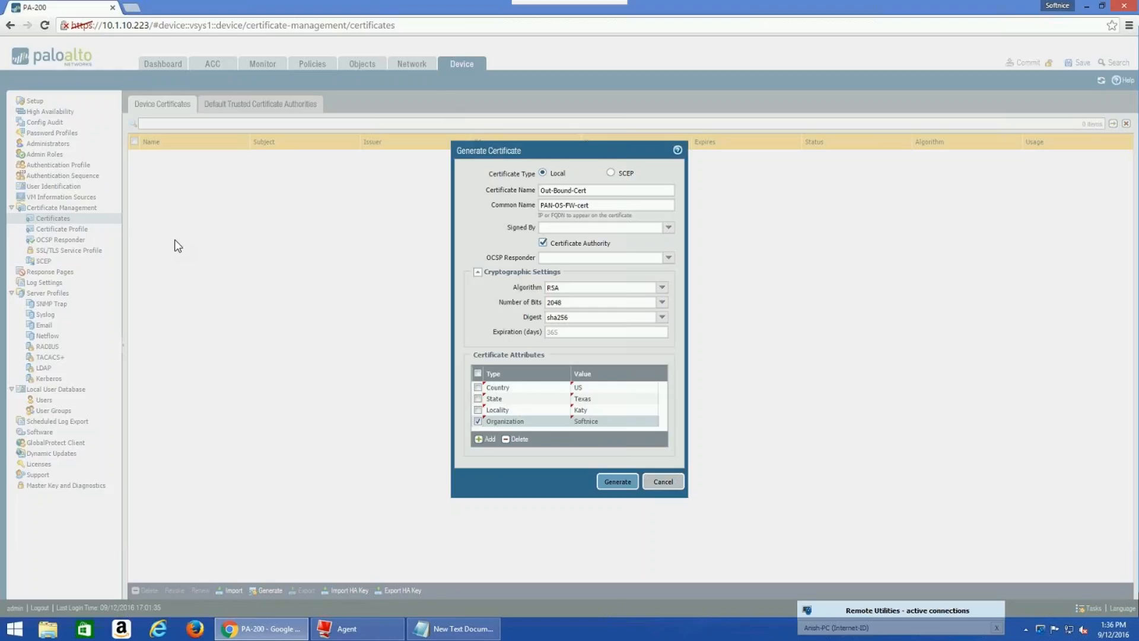
Generate the Out-Bound-Cert CA certificate and dismiss the success message
{"action": "left_click", "coordinate": [618, 481]}
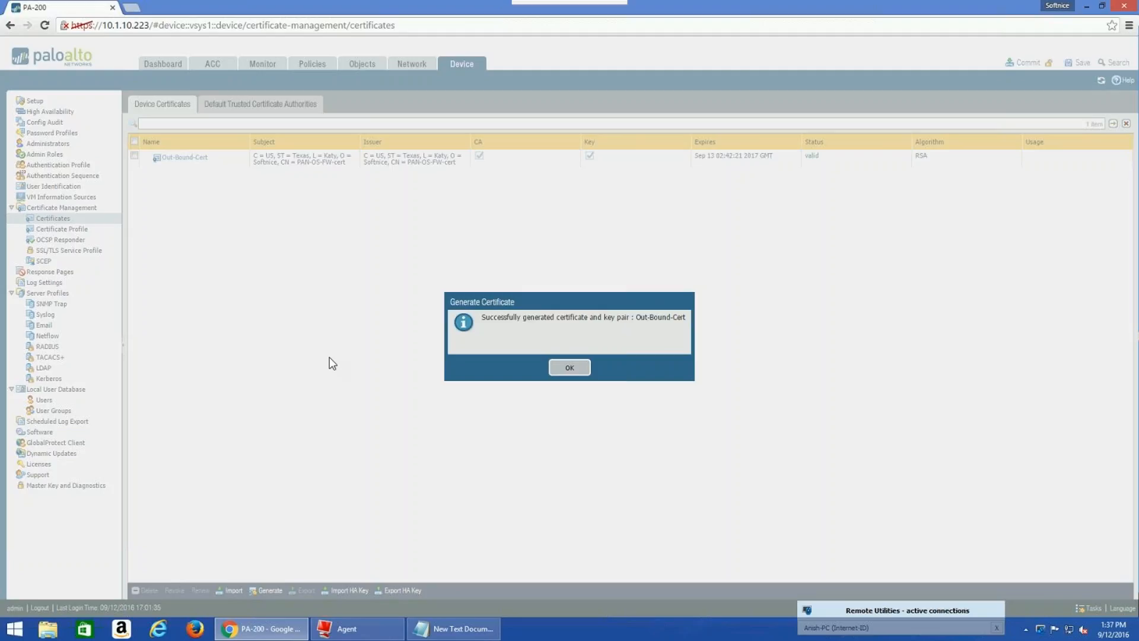
{"action": "left_click", "coordinate": [573, 368]}
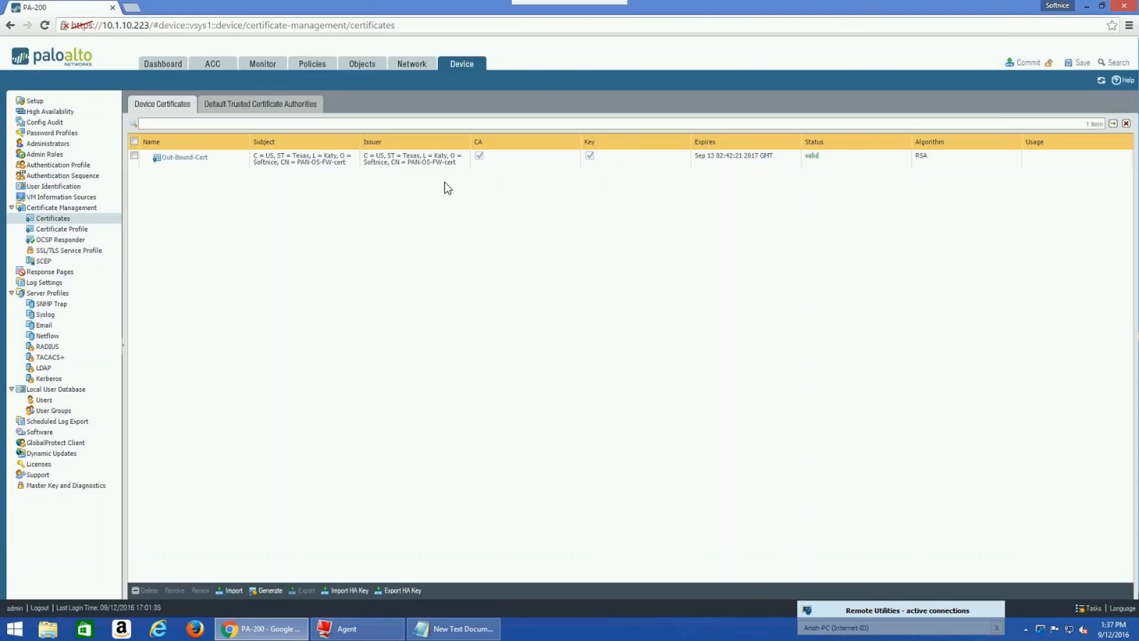
Open the Out-Bound-Cert certificate information dialog from the list
{"action": "left_click", "coordinate": [185, 159]}
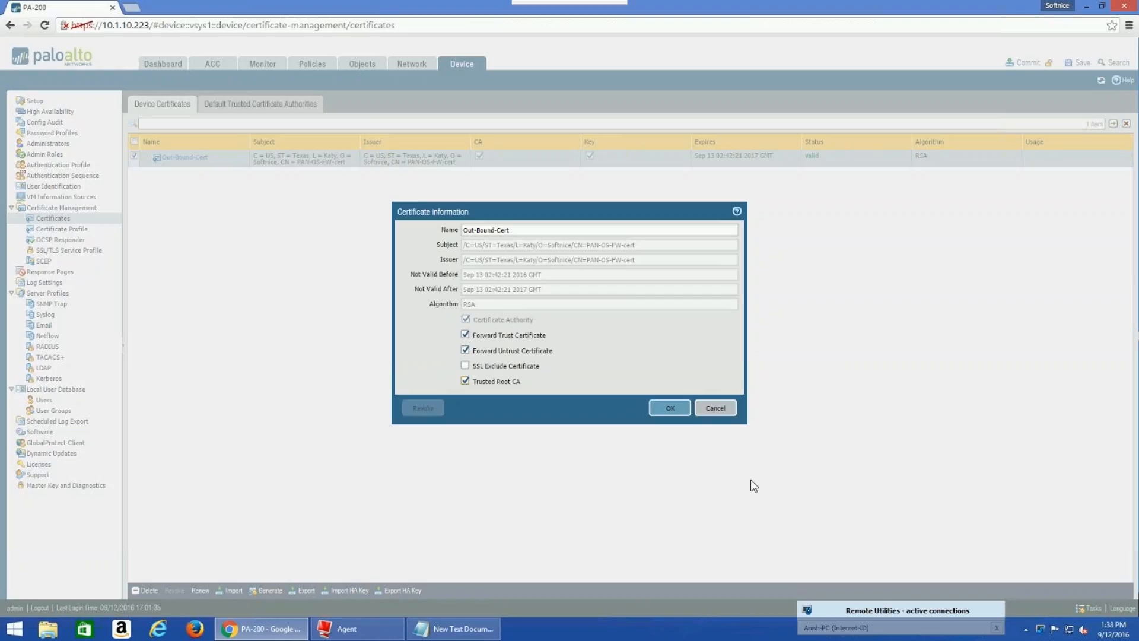
Apply the Forward Trust, Forward Untrust and Trusted Root CA usage flags to Out-Bound-Cert
{"action": "left_click", "coordinate": [670, 408]}
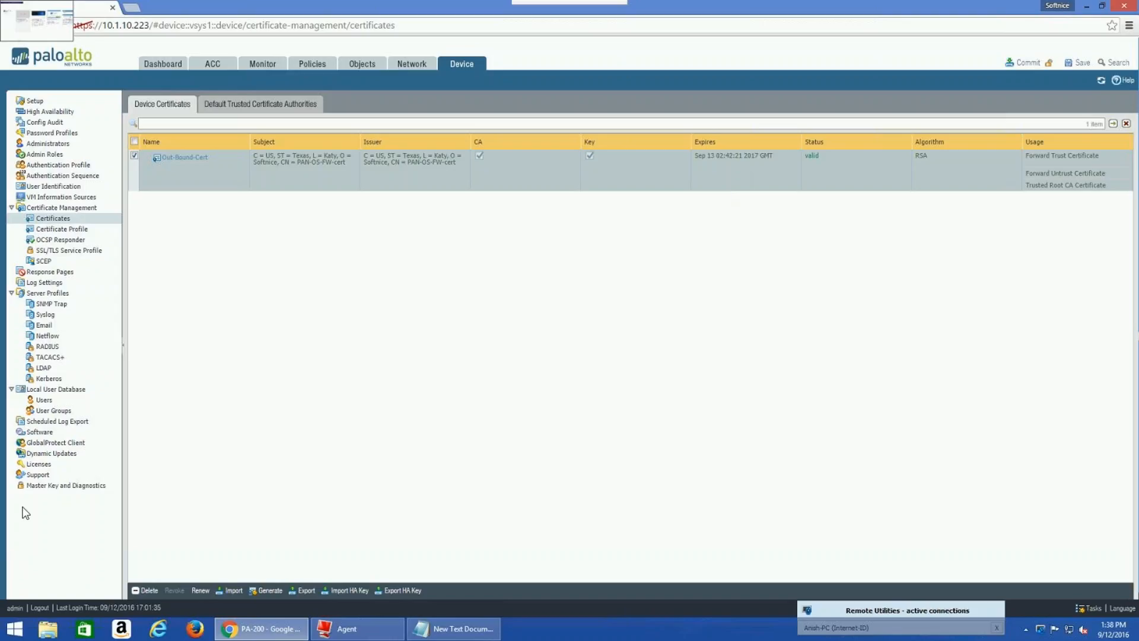
{"action": "mouse_move", "coordinate": [662, 7]}
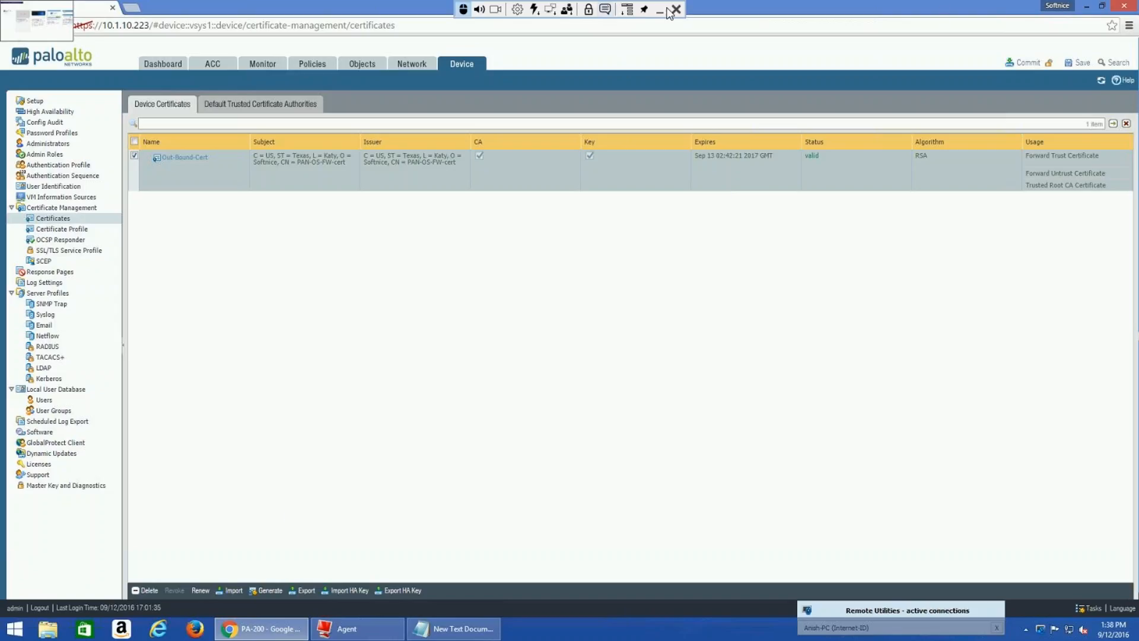
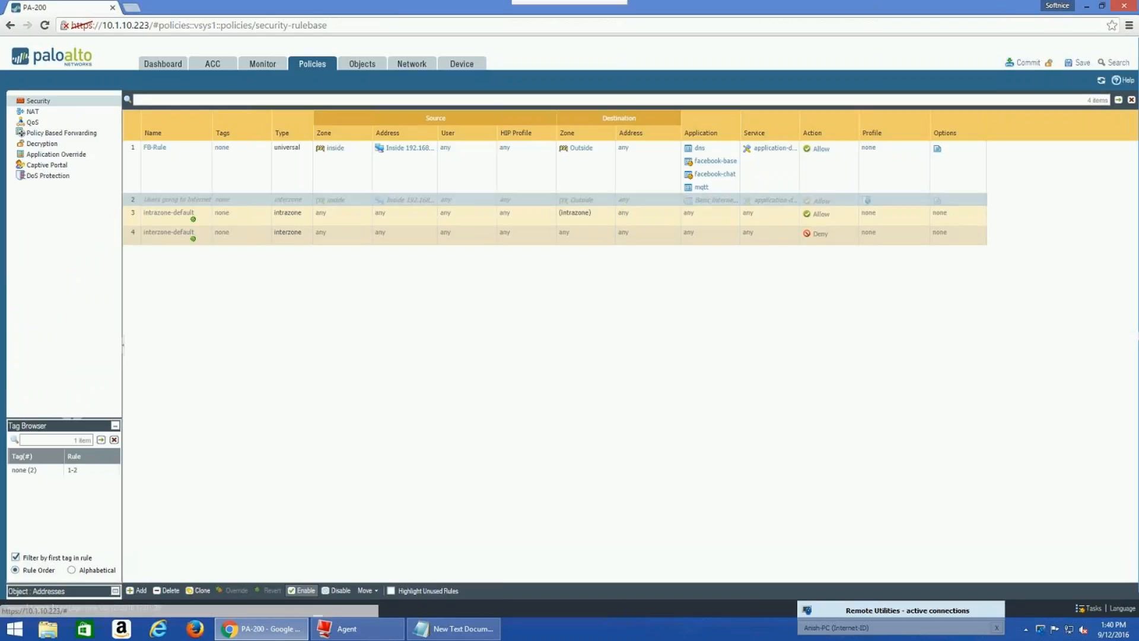
Re-enable rule 2 'Users going to Internet', commit the configuration, and close the commit status report
{"action": "left_click", "coordinate": [302, 590]}
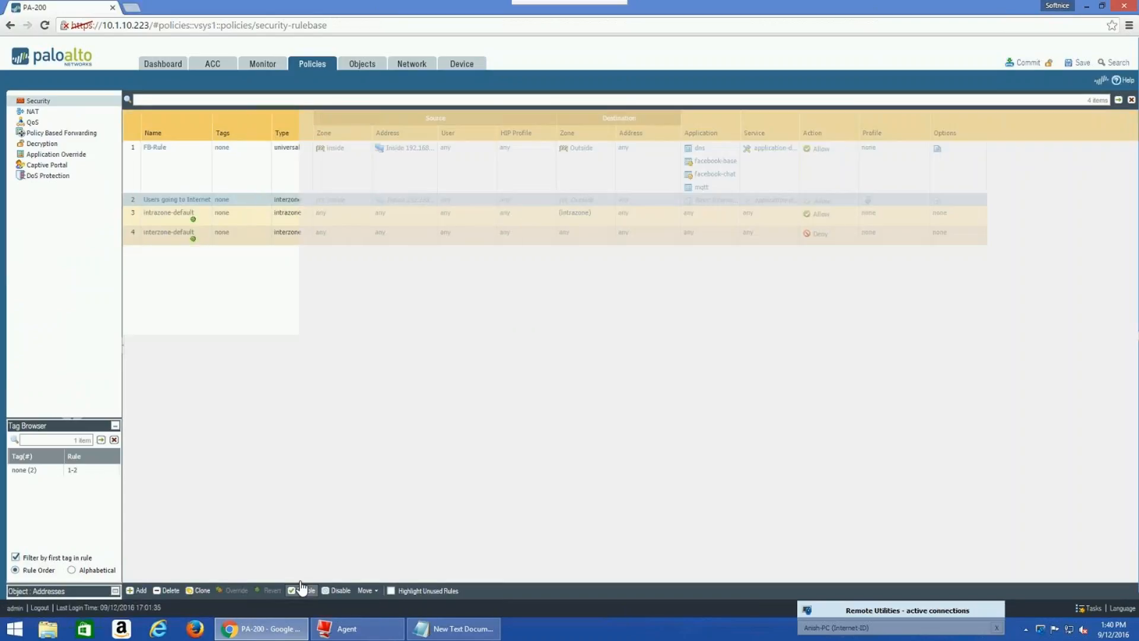
{"action": "left_click", "coordinate": [1029, 63]}
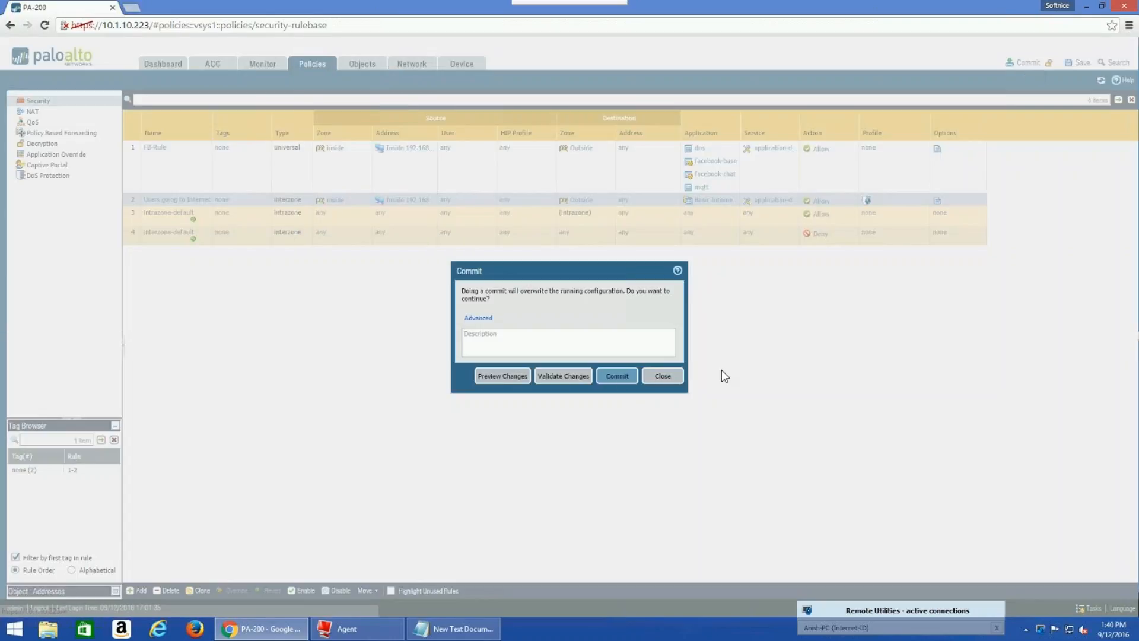
{"action": "left_click", "coordinate": [614, 380]}
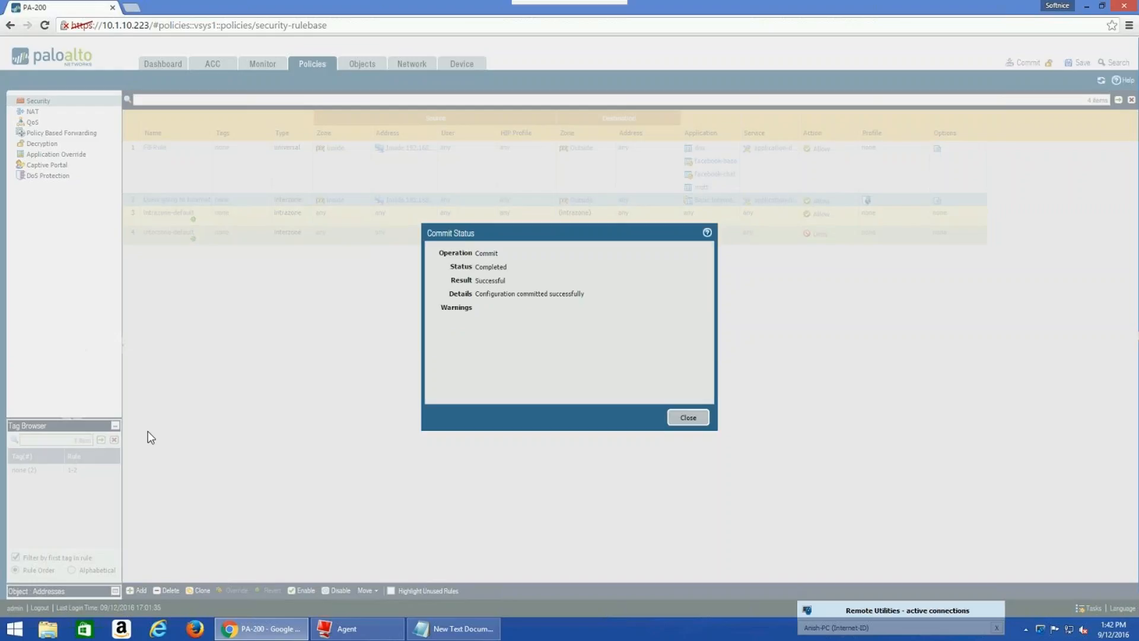
{"action": "left_click", "coordinate": [689, 420]}
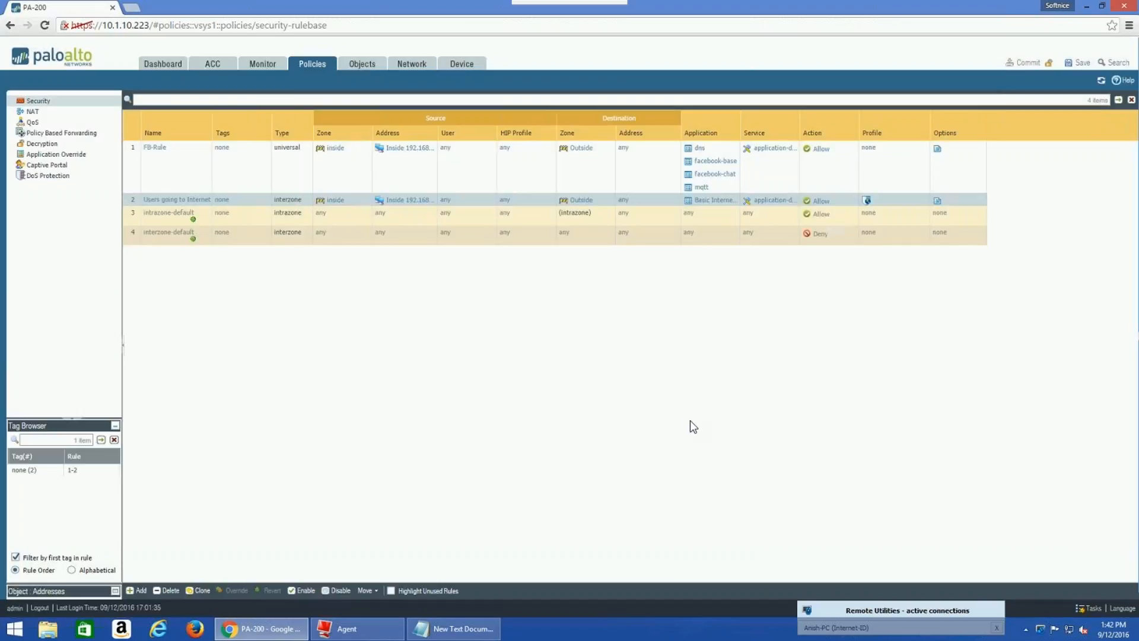
Switch to the firewall Dashboard to see the successful commit in the logs
{"action": "left_click", "coordinate": [169, 66]}
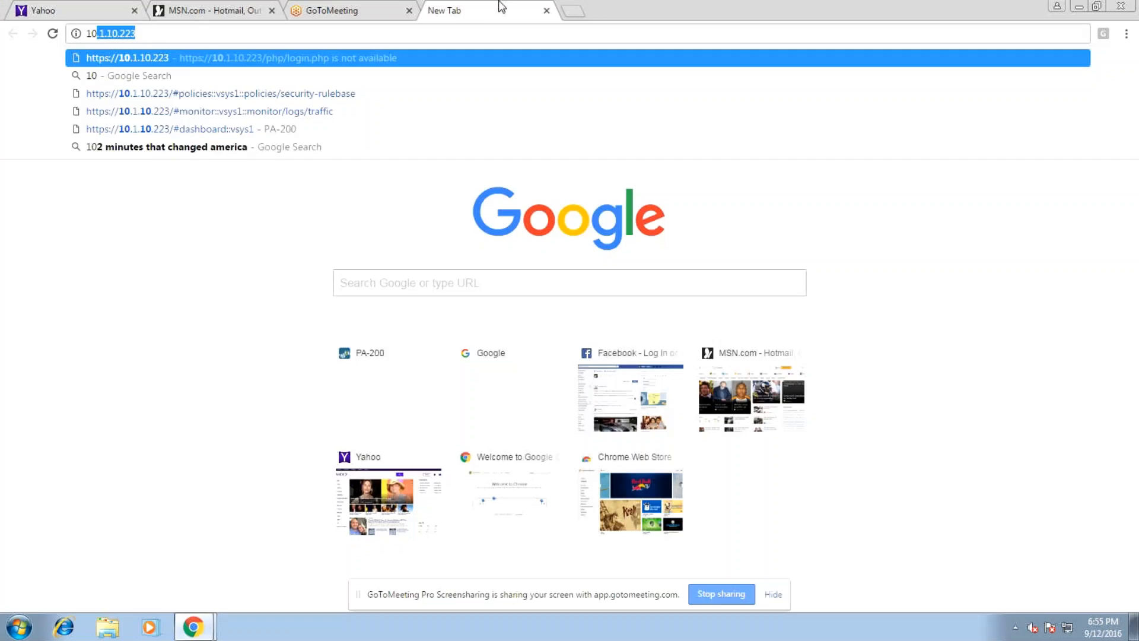
Load 10.1.10.223 in the new tab and post 'done' to Everyone in the meeting chat
{"action": "key", "text": "Return"}
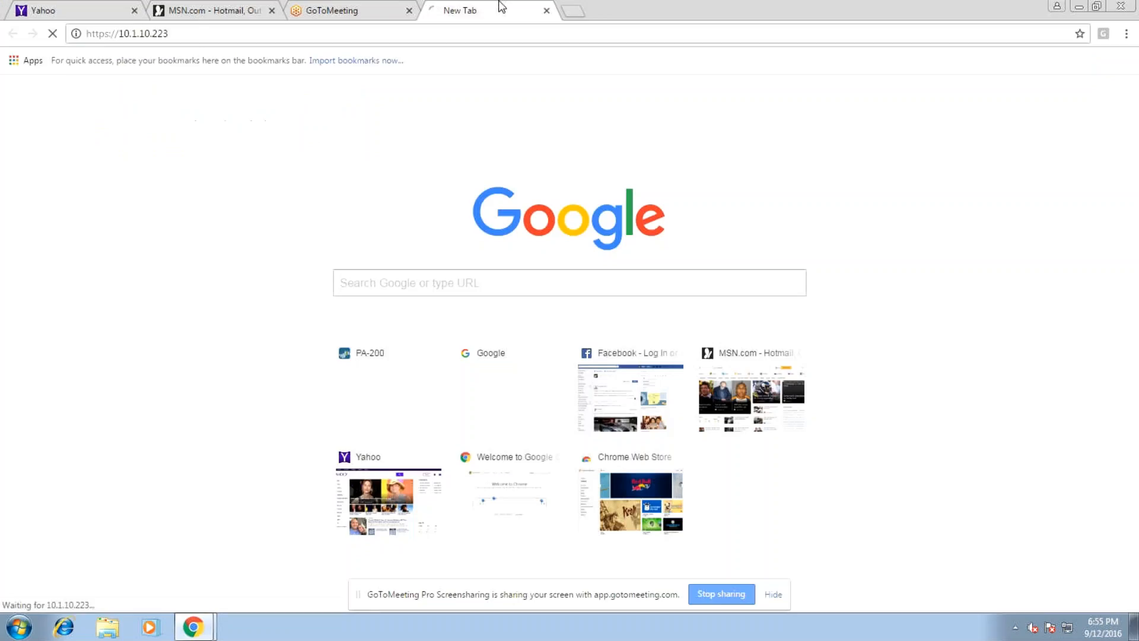
{"action": "left_click", "coordinate": [360, 7]}
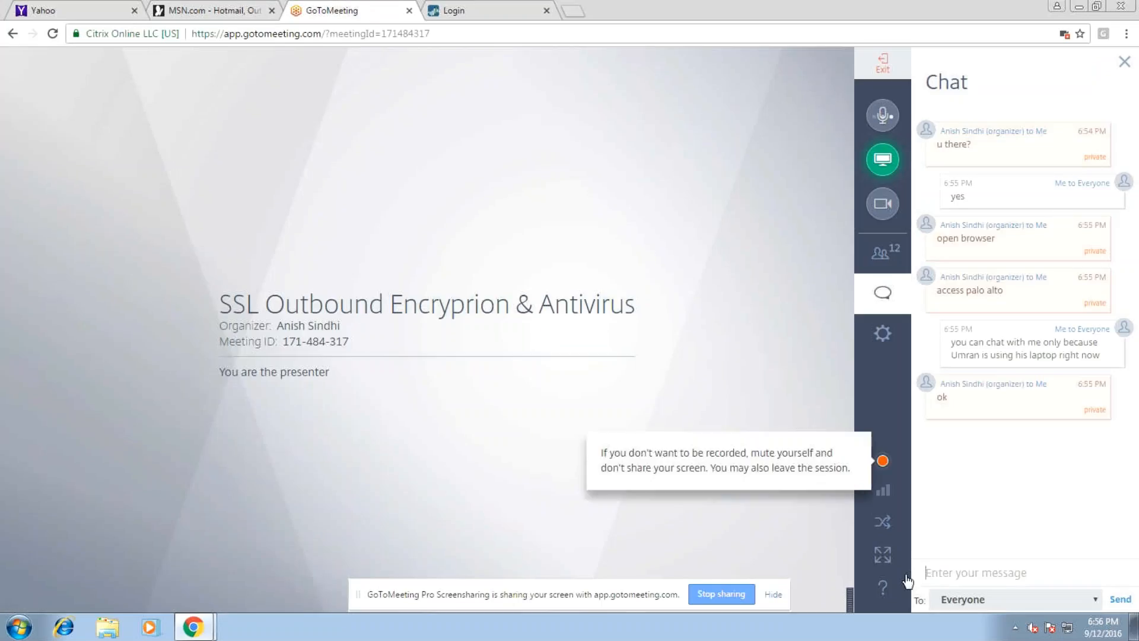
{"action": "type", "text": "done"}
{"action": "key", "text": "Return"}
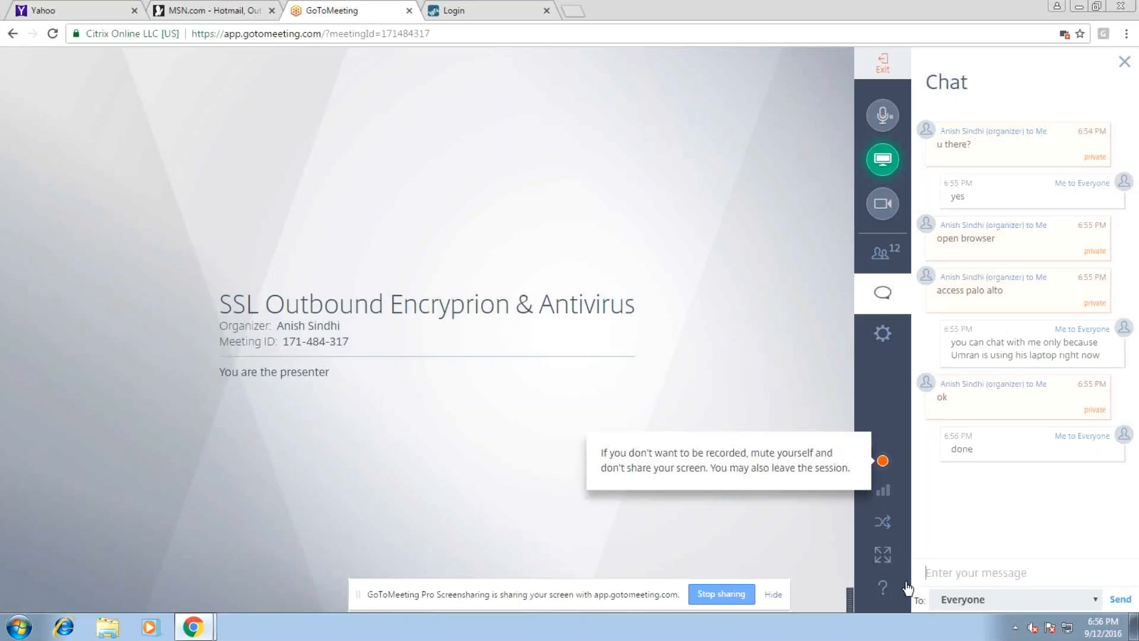
Sign in on the firewall login page as admin with the account password
{"action": "left_click", "coordinate": [451, 10]}
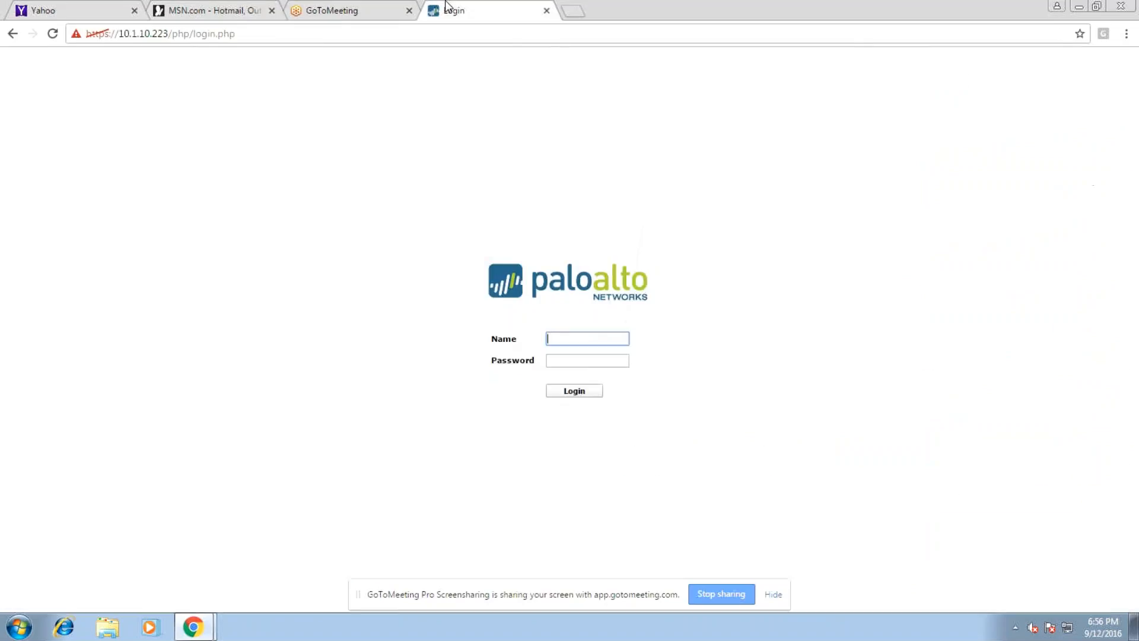
{"action": "type", "text": "admin"}
{"action": "left_click", "coordinate": [605, 359]}
{"action": "type", "text": "•••••"}
{"action": "key", "text": "Return"}
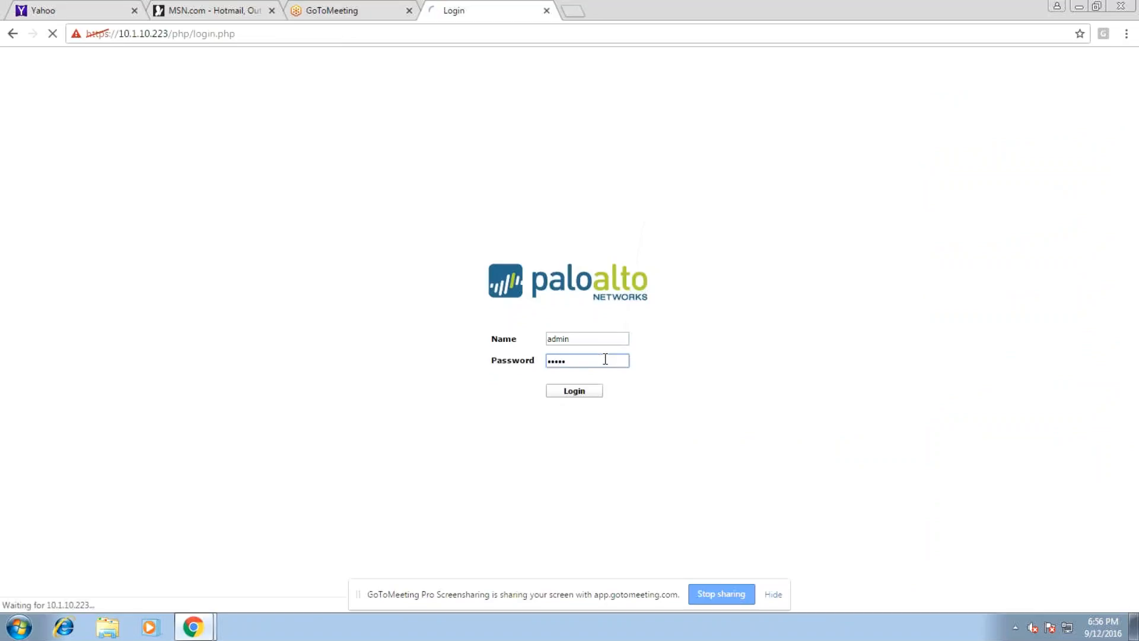
Dismiss the login alert and bring up the PA-200 Dashboard while checking the meeting chat
{"action": "left_click", "coordinate": [338, 10]}
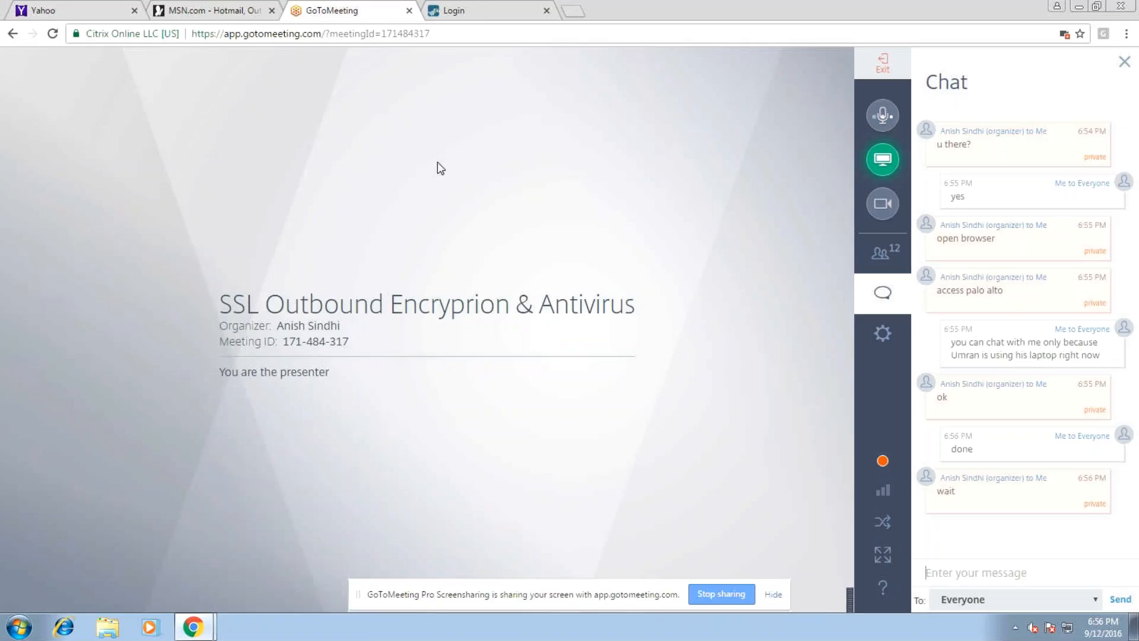
{"action": "key", "text": "Return"}
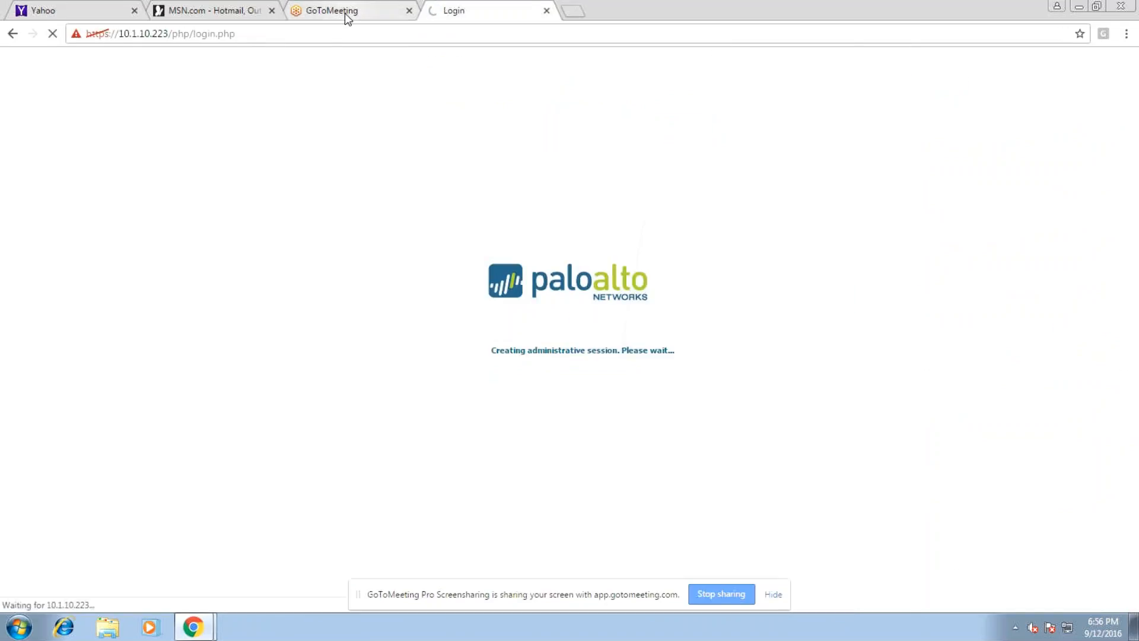
{"action": "left_click", "coordinate": [344, 10]}
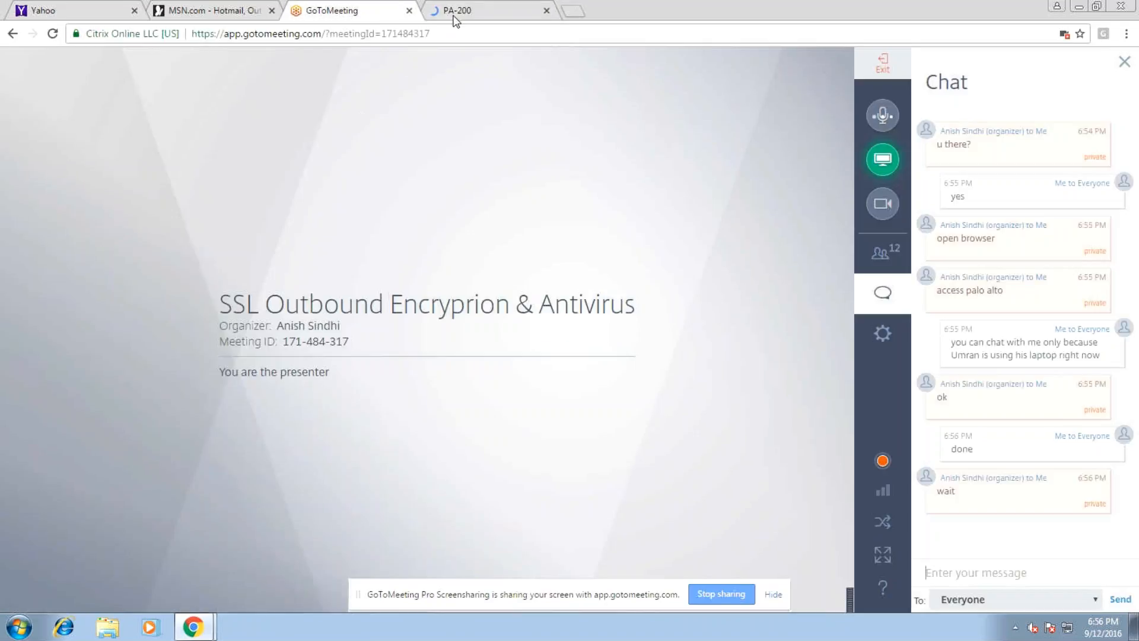
{"action": "left_click", "coordinate": [455, 13]}
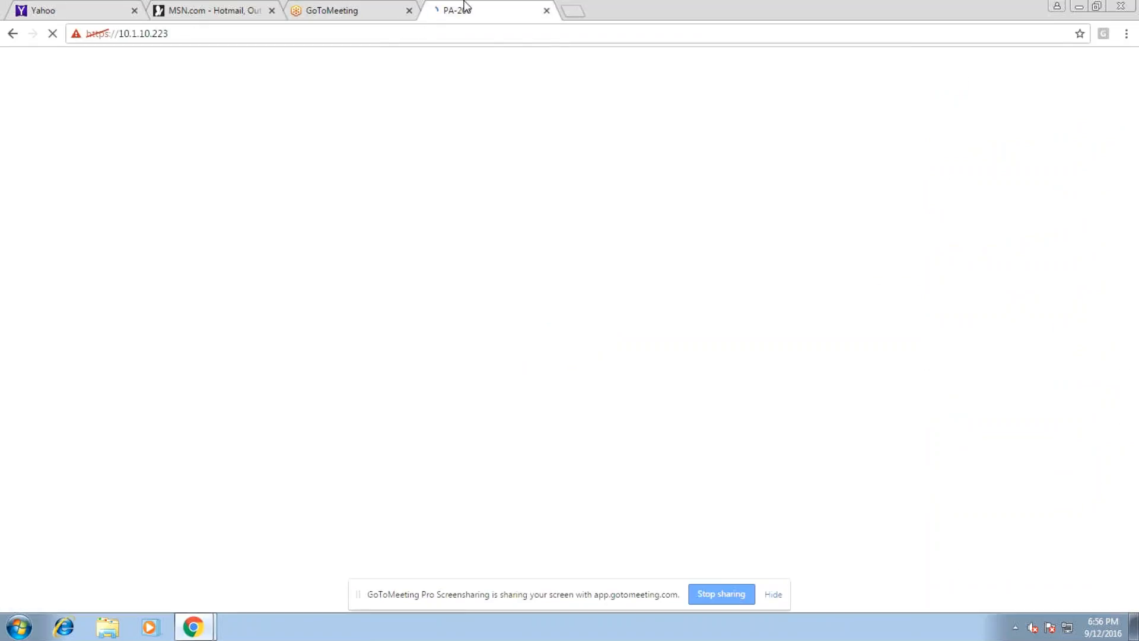
{"action": "left_click", "coordinate": [331, 7]}
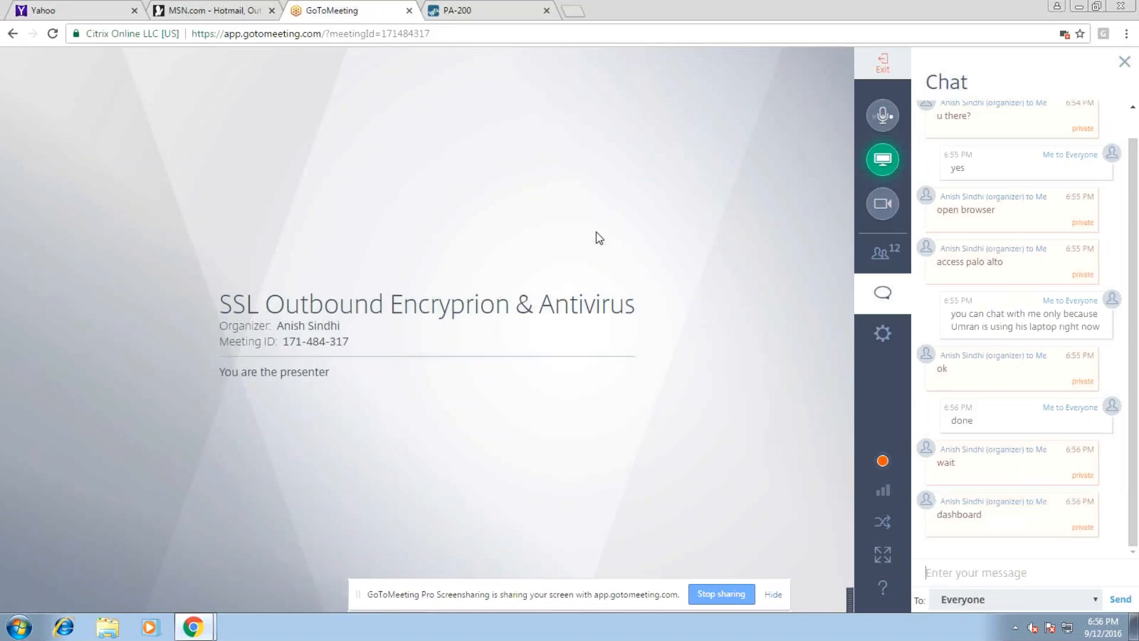
{"action": "left_click", "coordinate": [518, 8]}
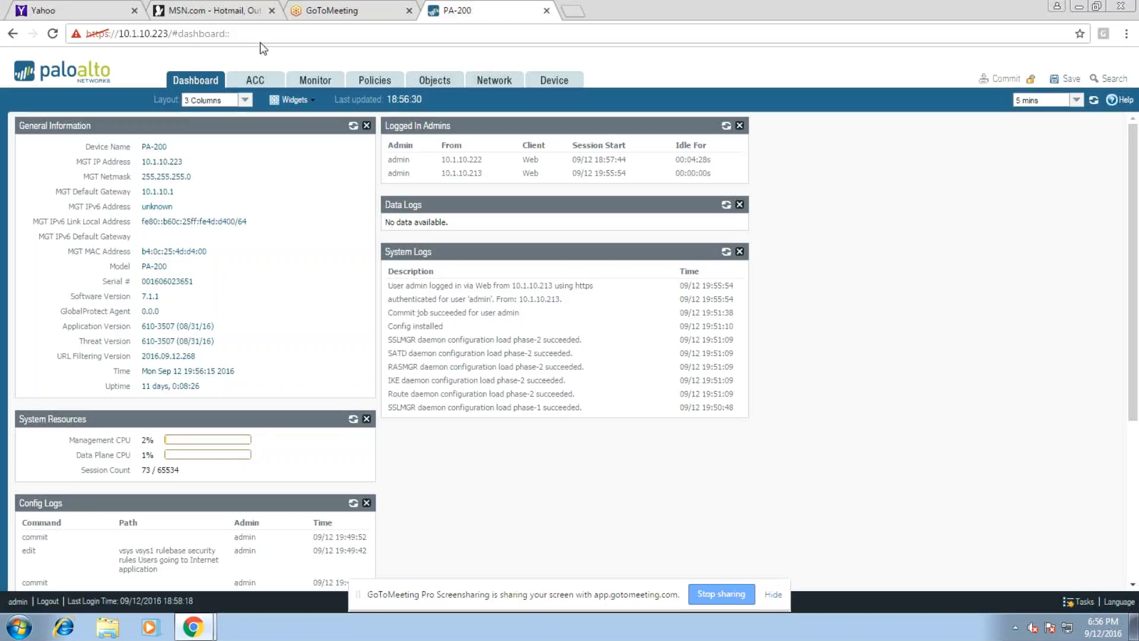
{"action": "left_click", "coordinate": [332, 10]}
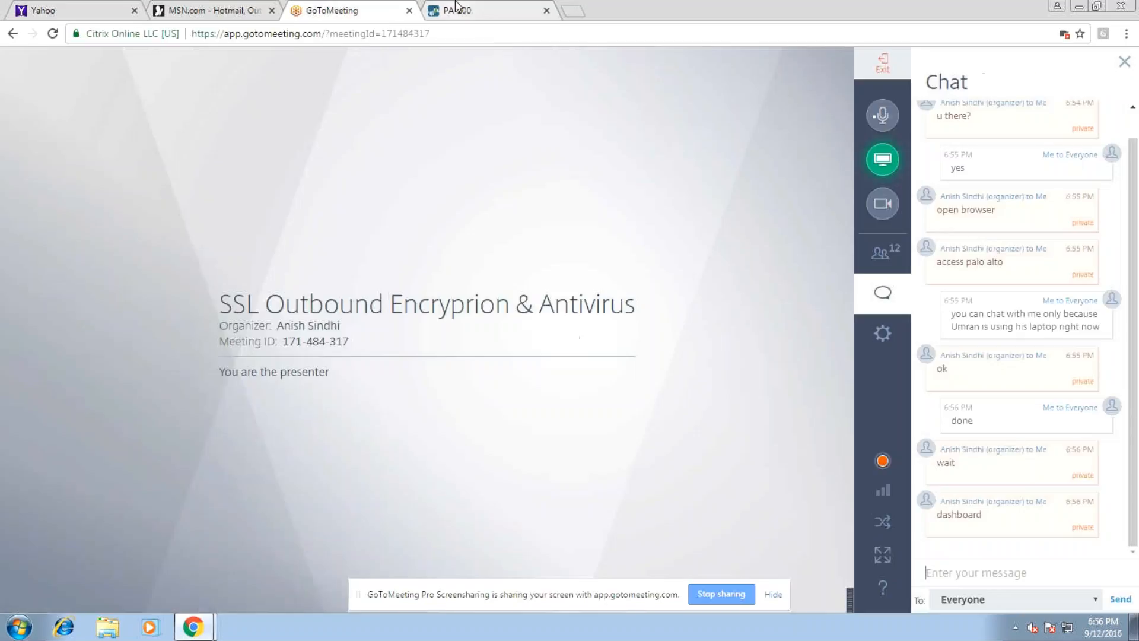
{"action": "left_click", "coordinate": [456, 8]}
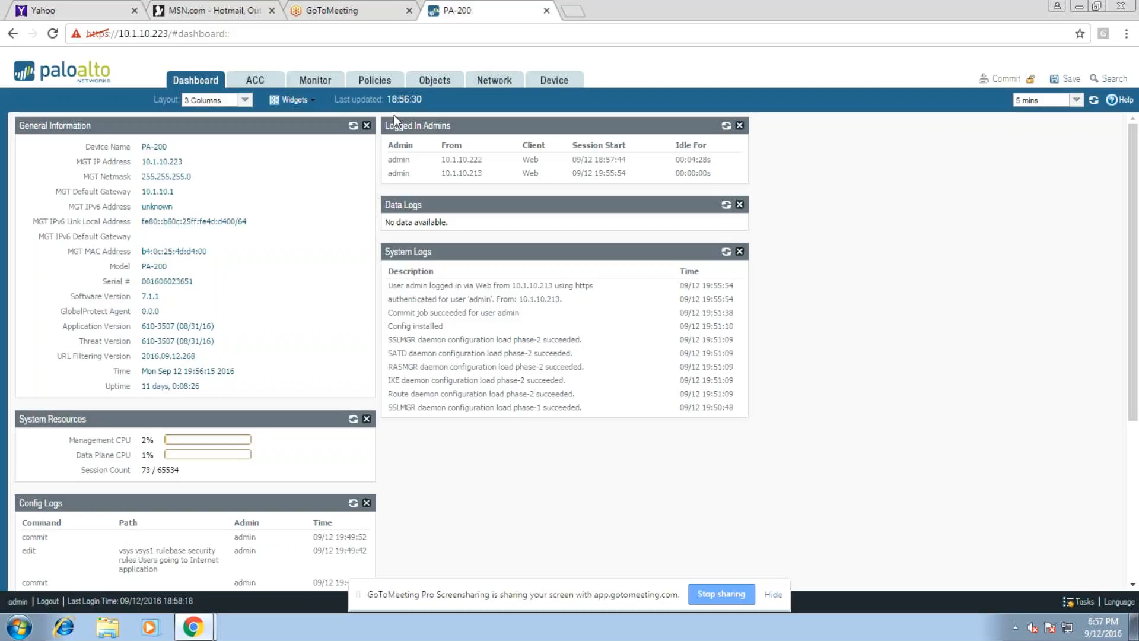
{"action": "left_click", "coordinate": [355, 10]}
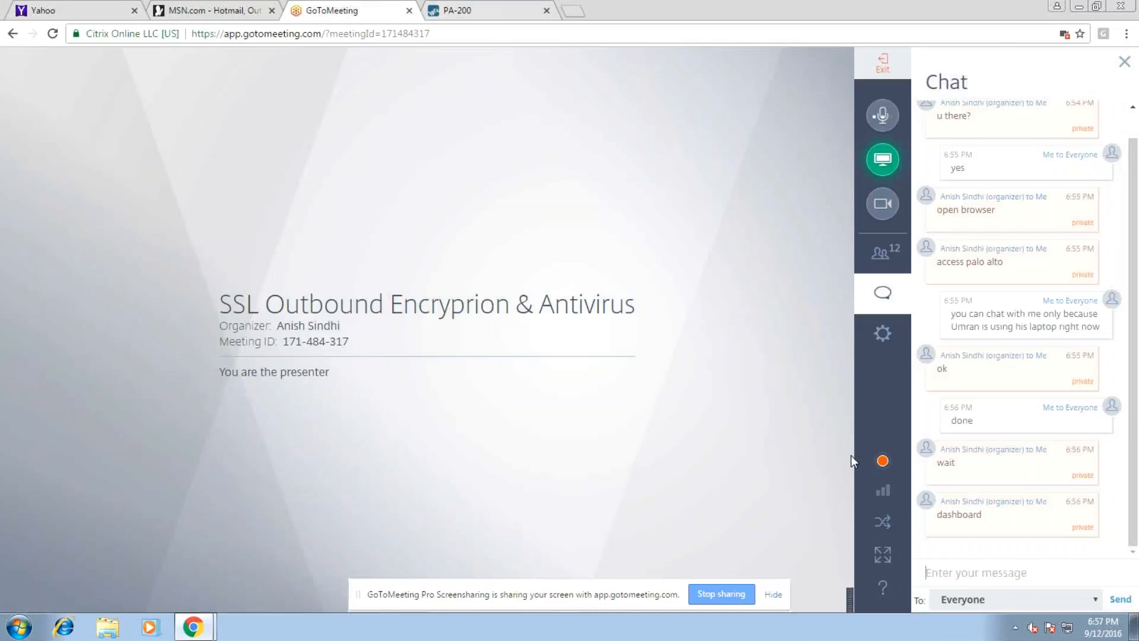
{"action": "left_click", "coordinate": [468, 8]}
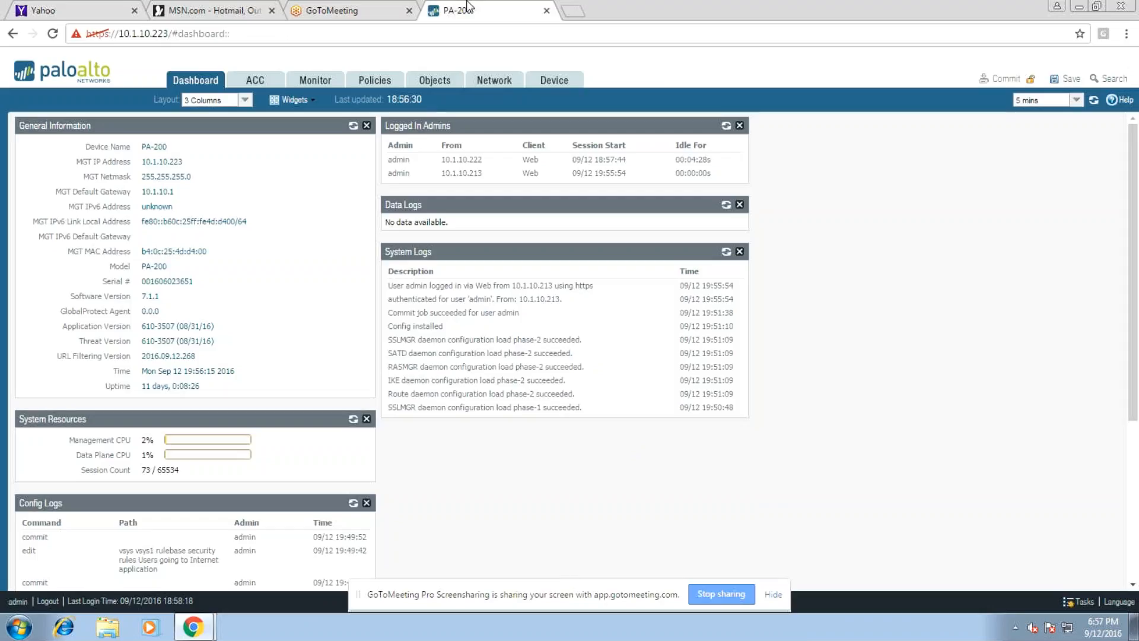
{"action": "left_click", "coordinate": [343, 8]}
Ask Everyone in the chat for the meeting ID to join from a laptop and listen in
{"action": "type", "text": "Anish can "}
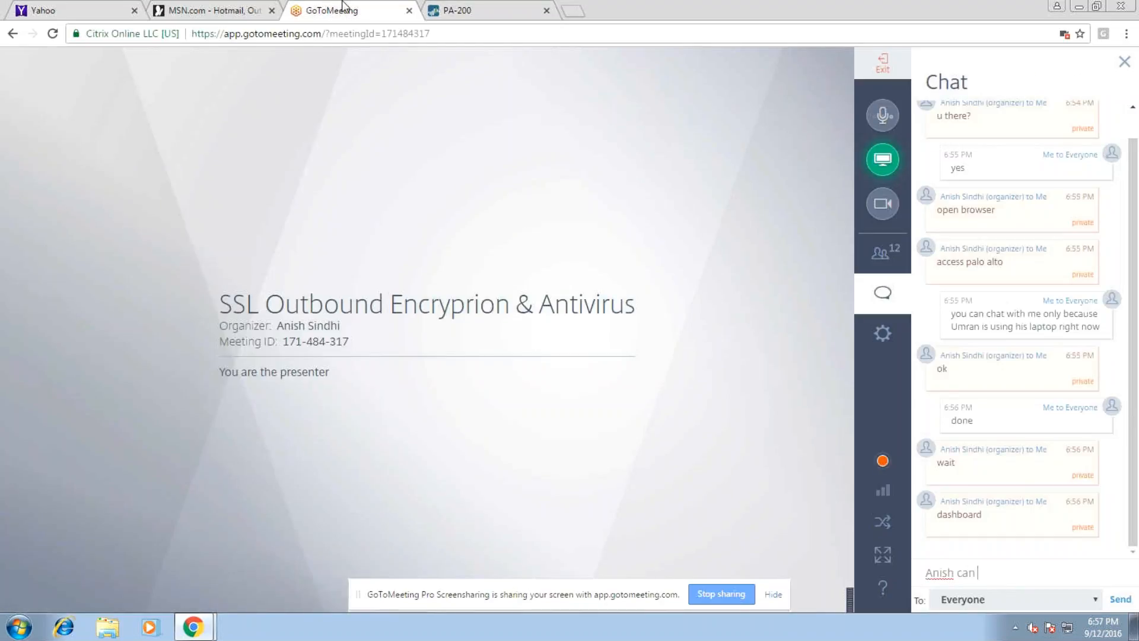
{"action": "type", "text": "you give me the Id again so"}
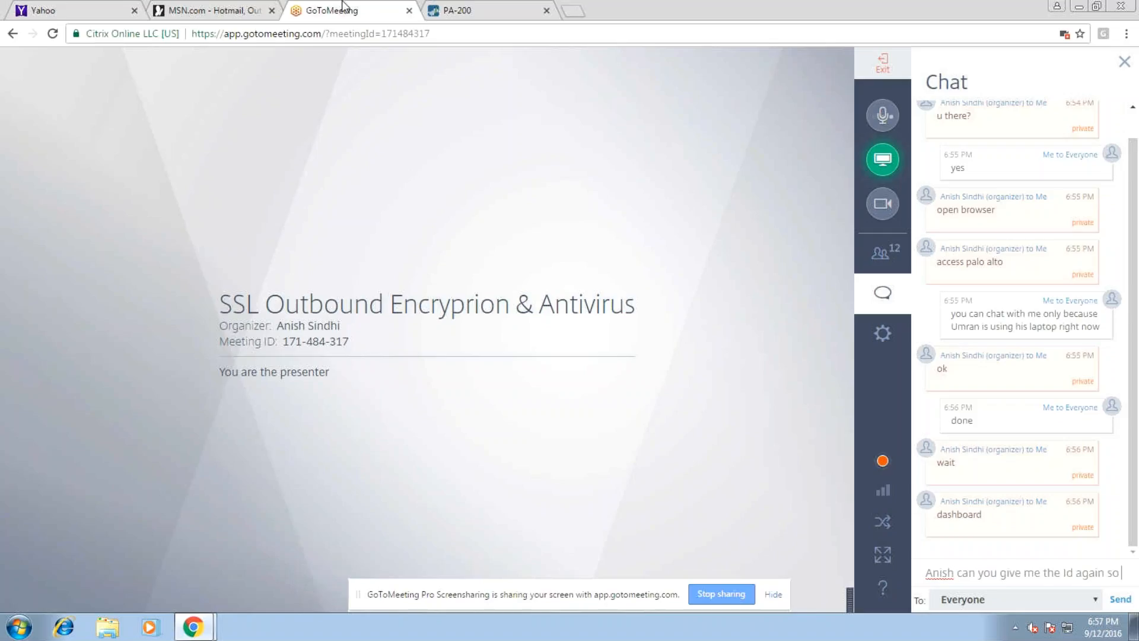
{"action": "type", "text": " I can ha"}
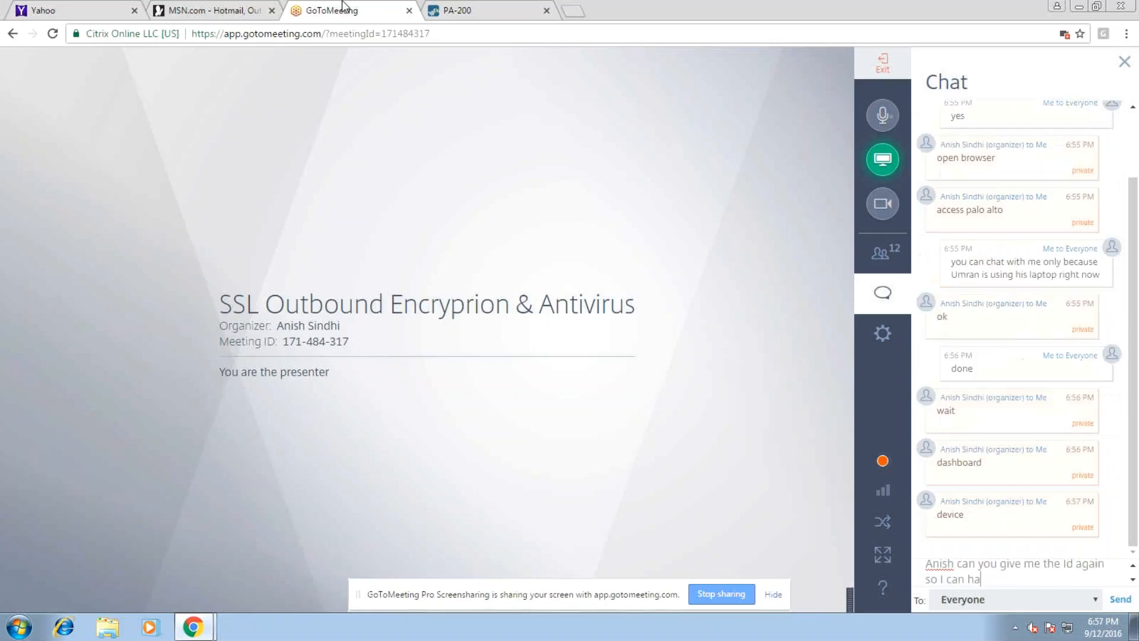
{"action": "type", "text": "ve acces from my"}
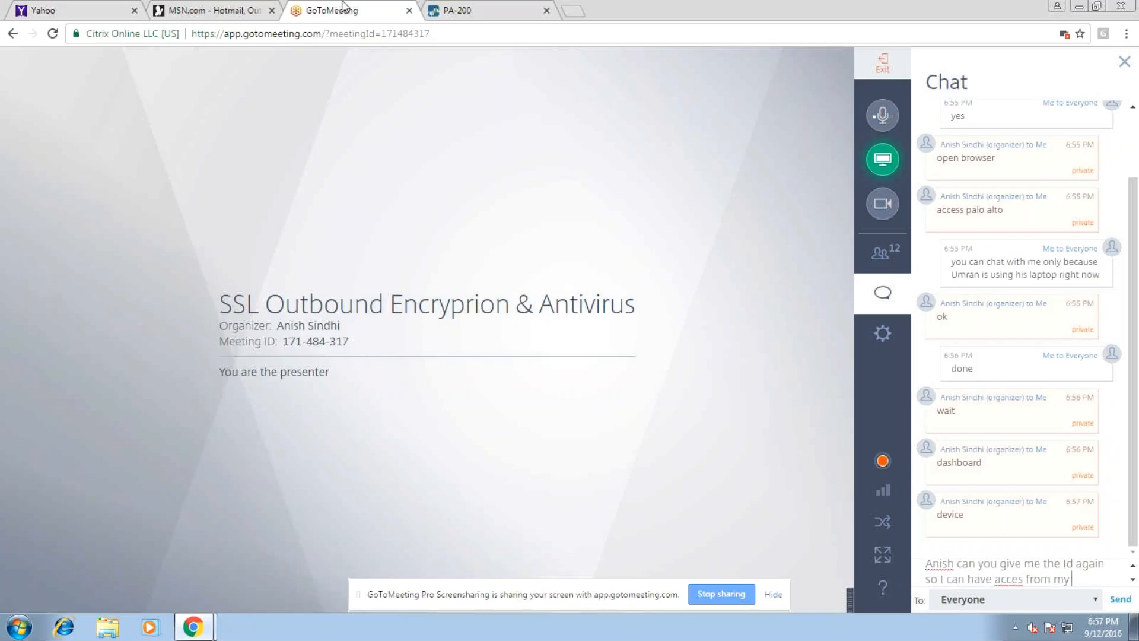
{"action": "type", "text": " laptop"}
{"action": "key", "text": "Left"}
{"action": "key", "text": "Left"}
{"action": "key", "text": "Left"}
{"action": "key", "text": "Left"}
{"action": "key", "text": "Left"}
{"action": "key", "text": "Left"}
{"action": "key", "text": "Left"}
{"action": "key", "text": "Left"}
{"action": "key", "text": "Left"}
{"action": "key", "text": "Left"}
{"action": "key", "text": "Left"}
{"action": "key", "text": "Left"}
{"action": "key", "text": "Left"}
{"action": "key", "text": "Left"}
{"action": "type", "text": "s"}
{"action": "key", "text": "Return"}
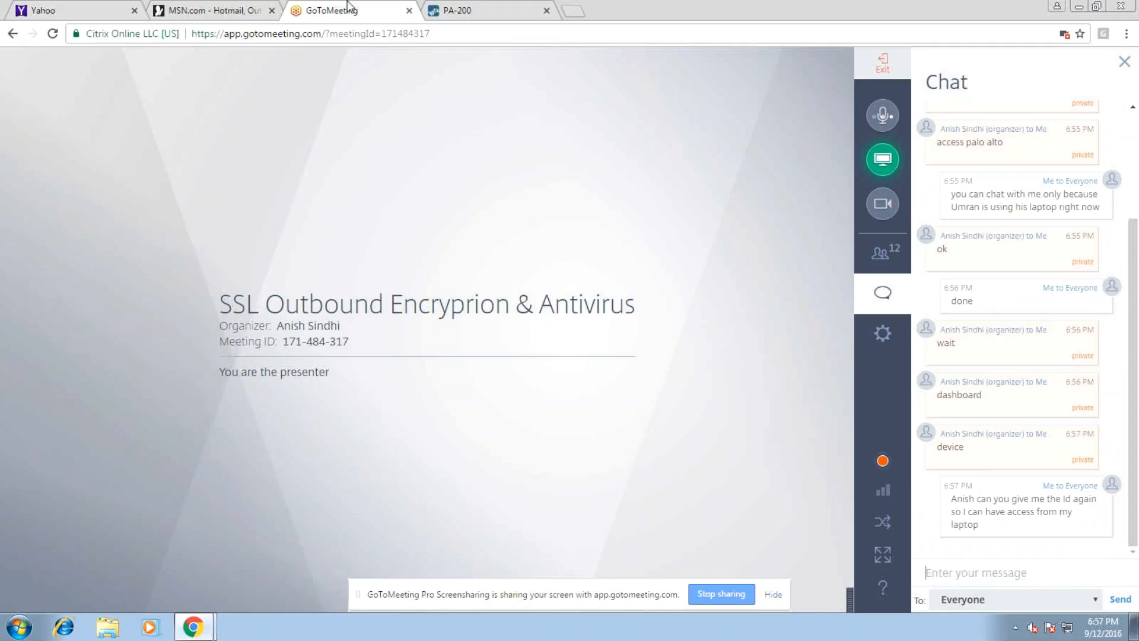
{"action": "type", "text": "So I can listen to you also"}
{"action": "key", "text": "Return"}
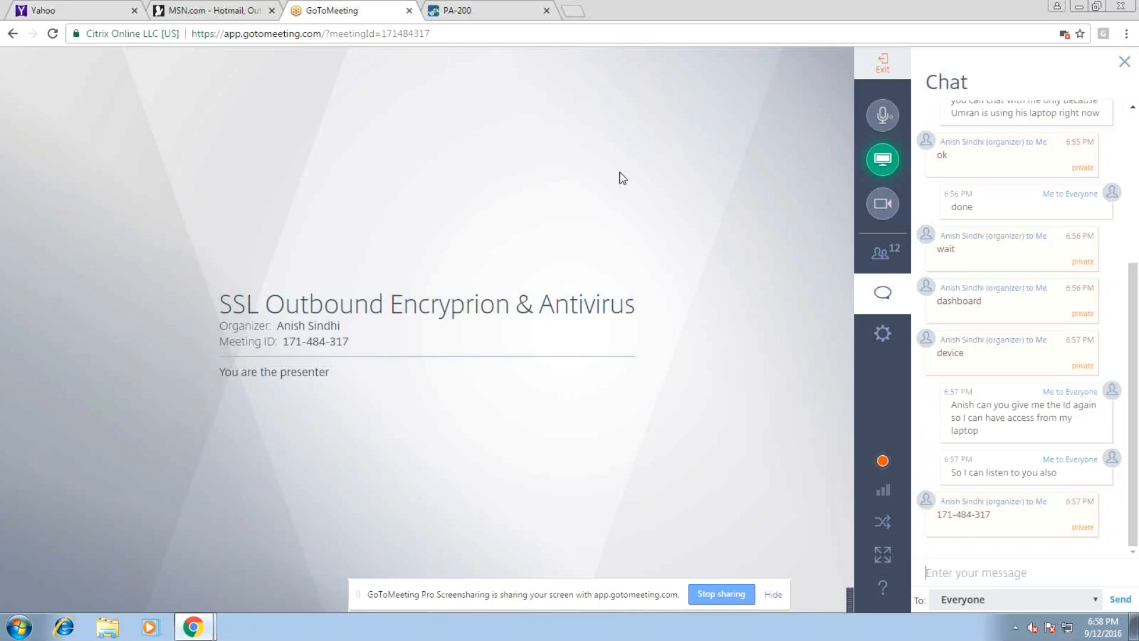
Return to the PA-200 Dashboard and highlight the two logged-in admin web sessions
{"action": "left_click", "coordinate": [483, 9]}
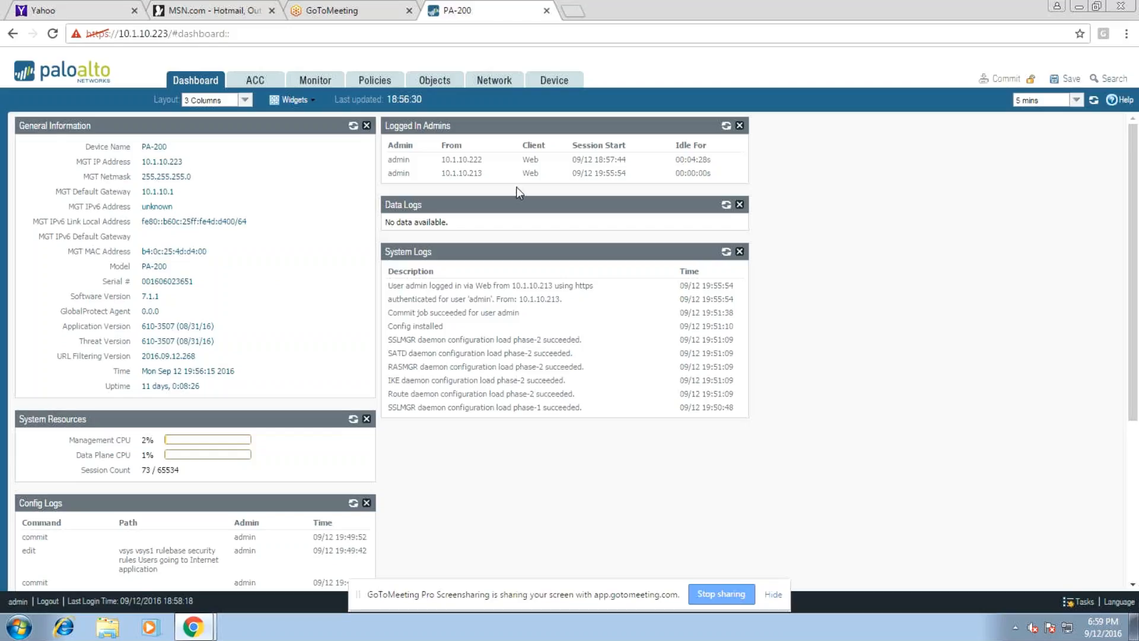
{"action": "left_click_drag", "start_coordinate": [395, 156], "coordinate": [726, 167]}
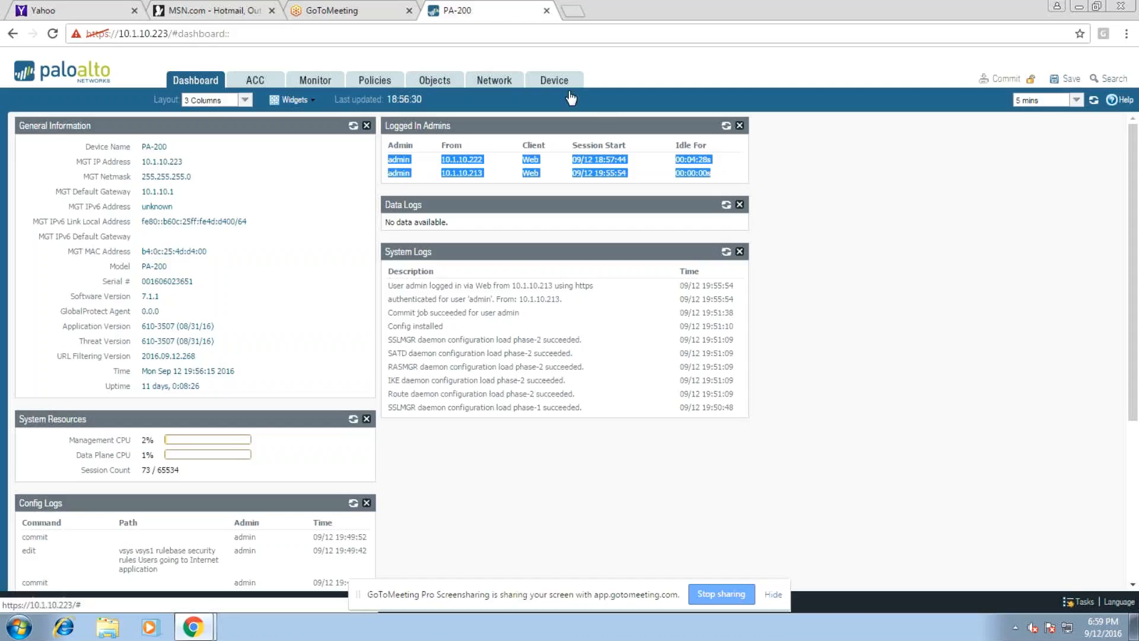
Open Device > Certificates, refresh the list, select Out-Bound-Cert, and dismiss the screen-sharing notice
{"action": "left_click", "coordinate": [554, 80]}
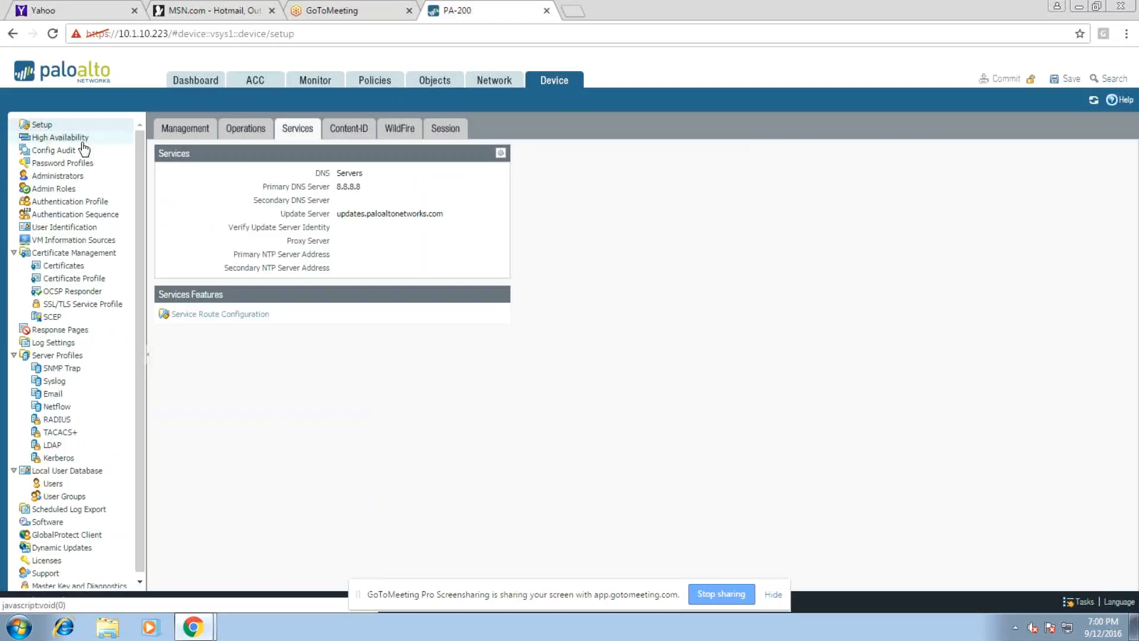
{"action": "left_click", "coordinate": [63, 265]}
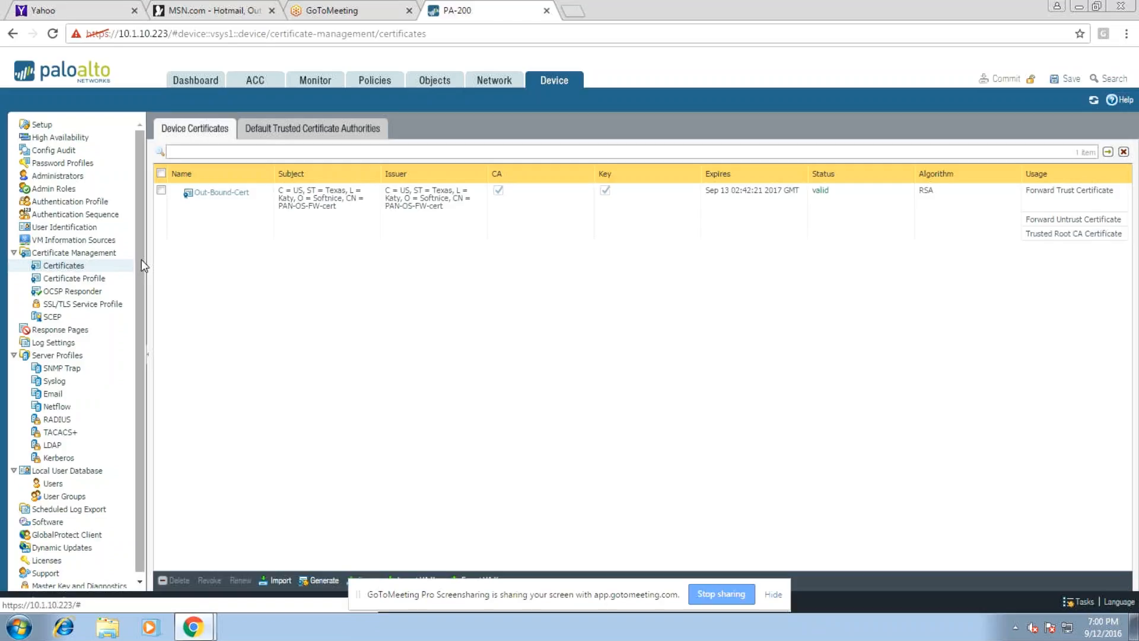
{"action": "left_click", "coordinate": [87, 267]}
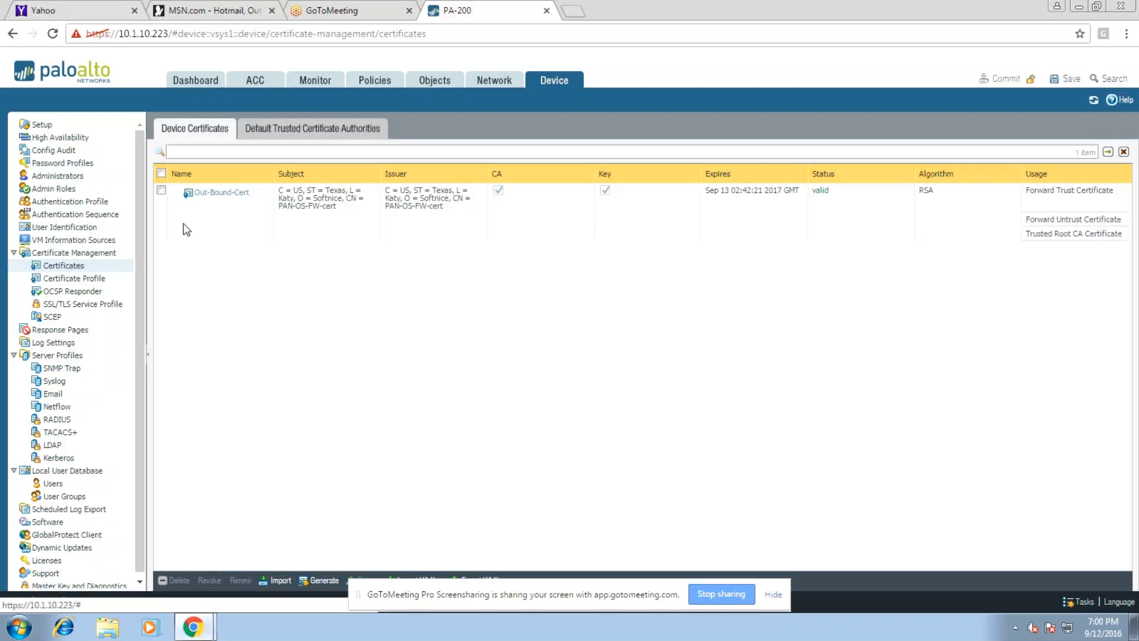
{"action": "left_click", "coordinate": [171, 200]}
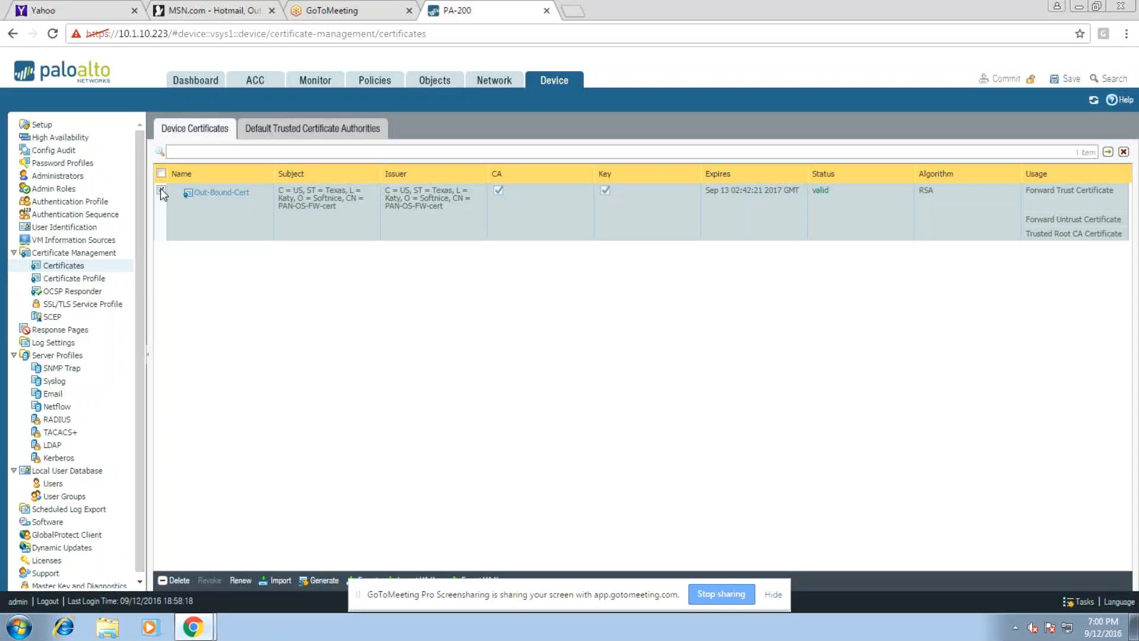
{"action": "left_click", "coordinate": [773, 595]}
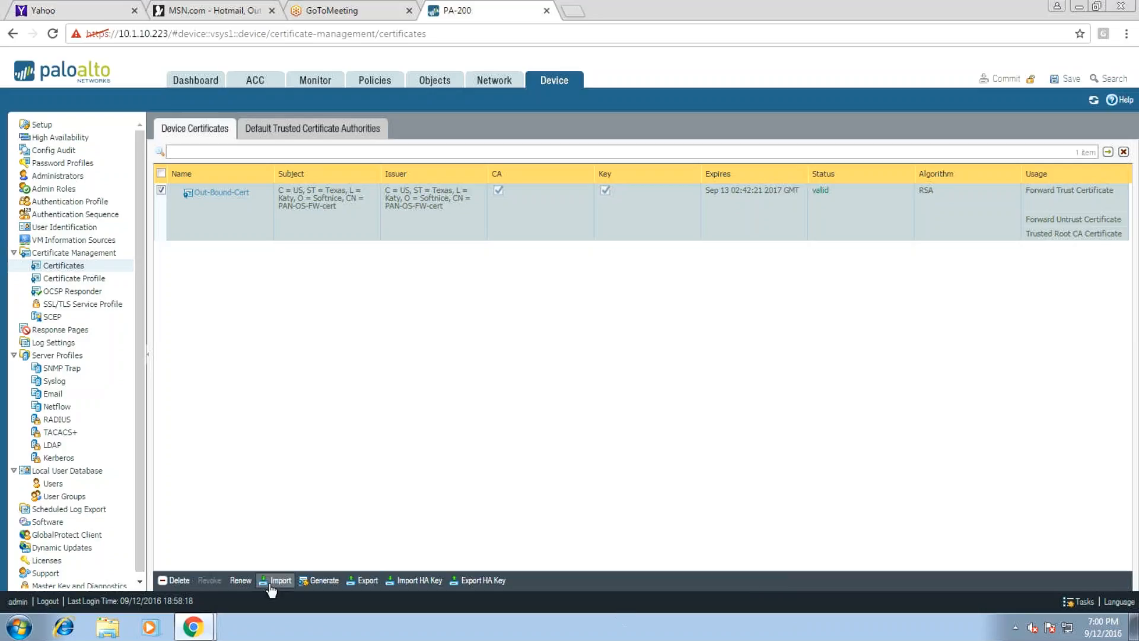
Export Out-Bound-Cert as Base64 Encoded Certificate (PEM) and keep the downloaded cert_Out-Bound-Cert.crt
{"action": "left_click", "coordinate": [363, 581]}
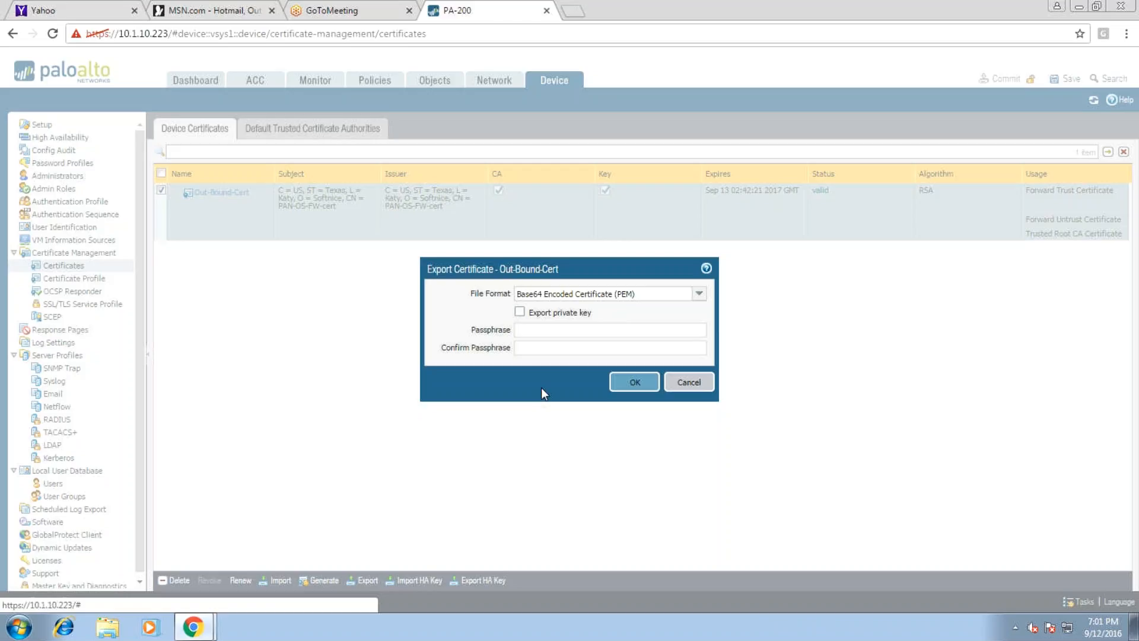
{"action": "left_click", "coordinate": [699, 297]}
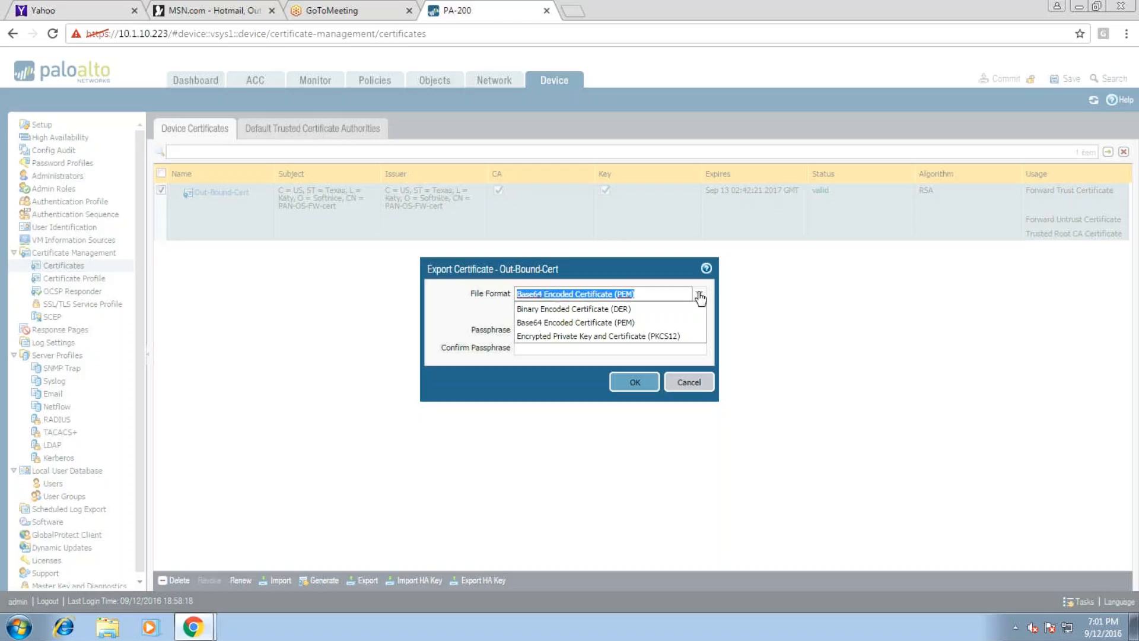
{"action": "left_click", "coordinate": [700, 295]}
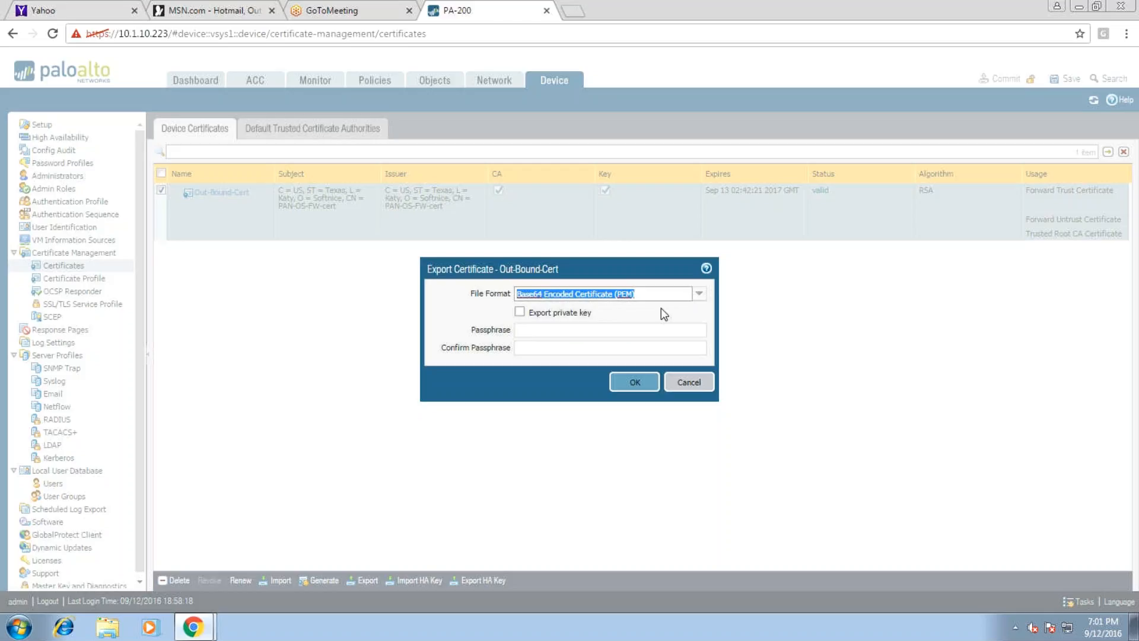
{"action": "left_click", "coordinate": [700, 295]}
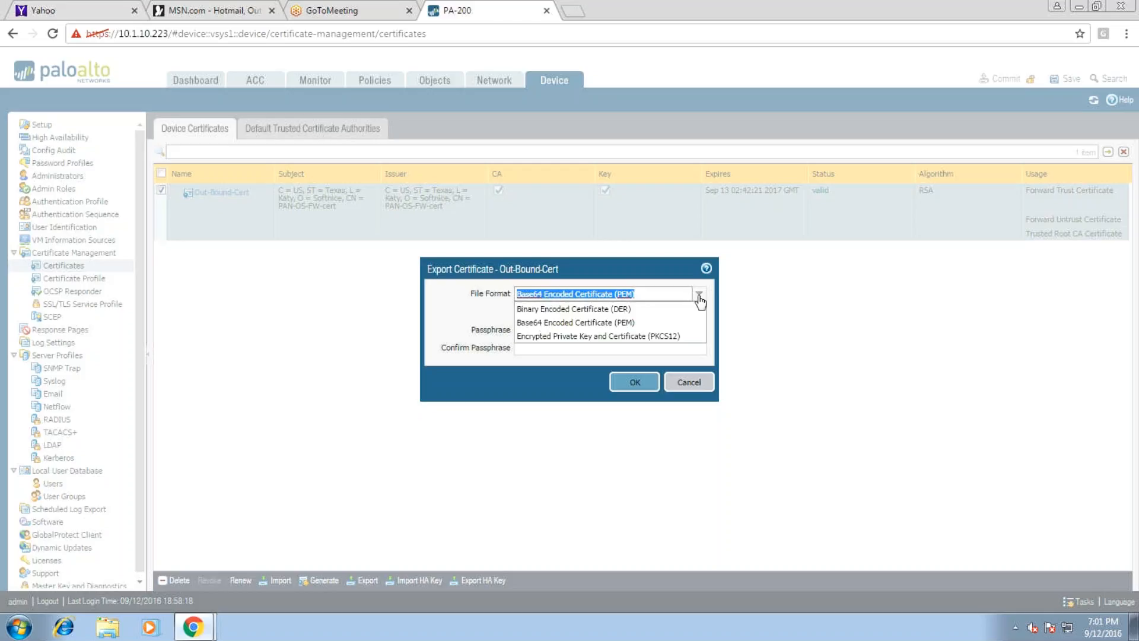
{"action": "left_click", "coordinate": [699, 296]}
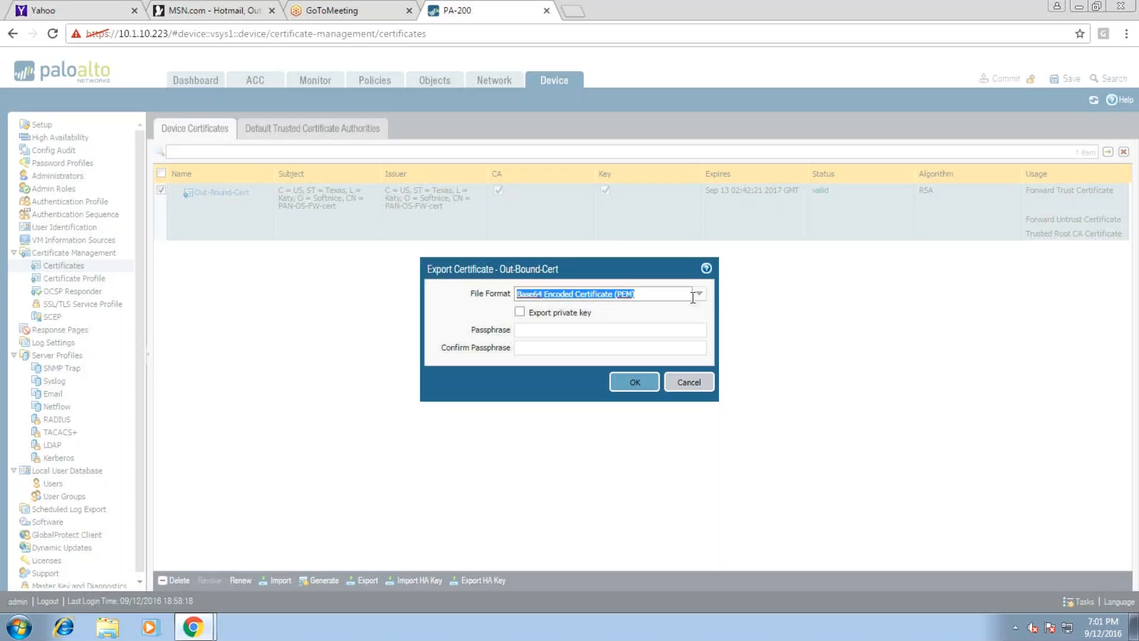
{"action": "left_click", "coordinate": [702, 294]}
{"action": "left_click", "coordinate": [678, 294]}
{"action": "left_click", "coordinate": [681, 294]}
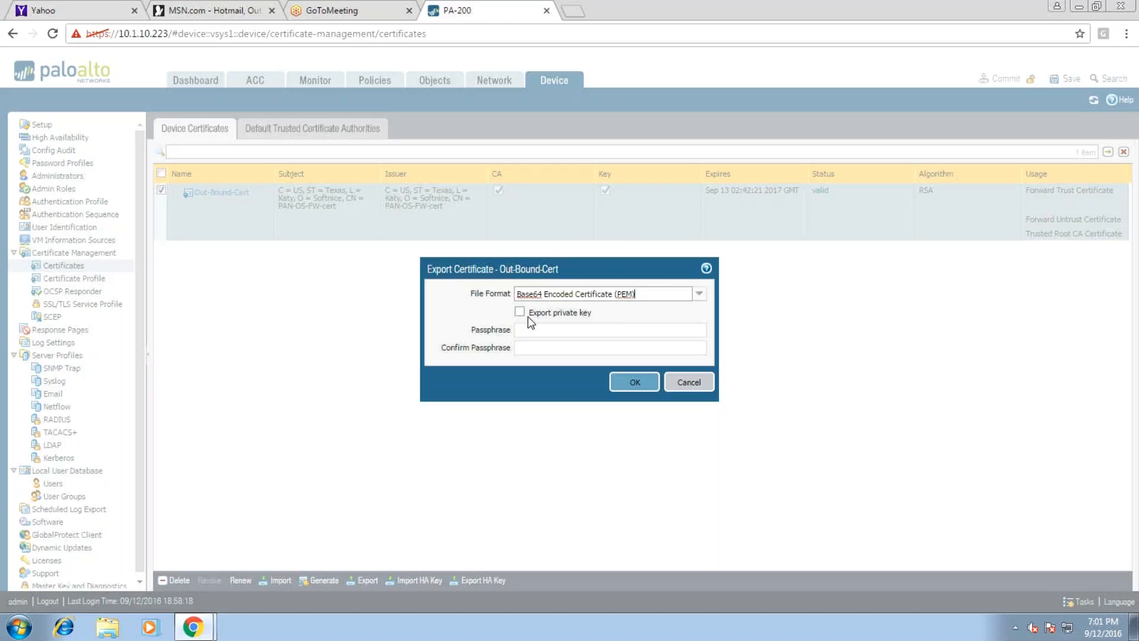
{"action": "left_click", "coordinate": [634, 382]}
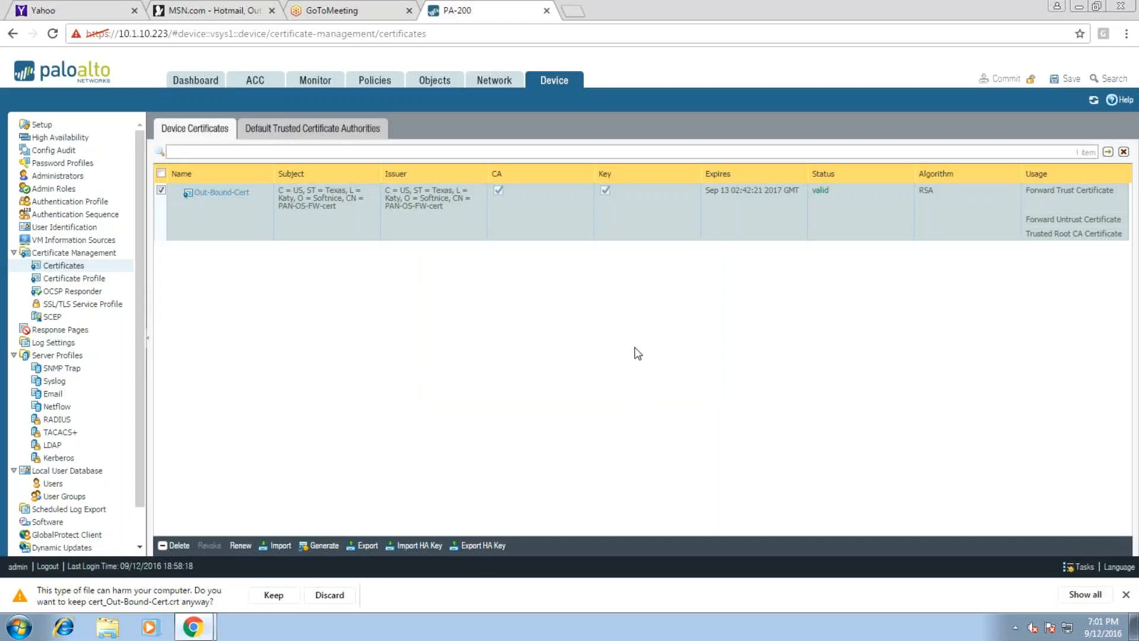
{"action": "left_click", "coordinate": [274, 594]}
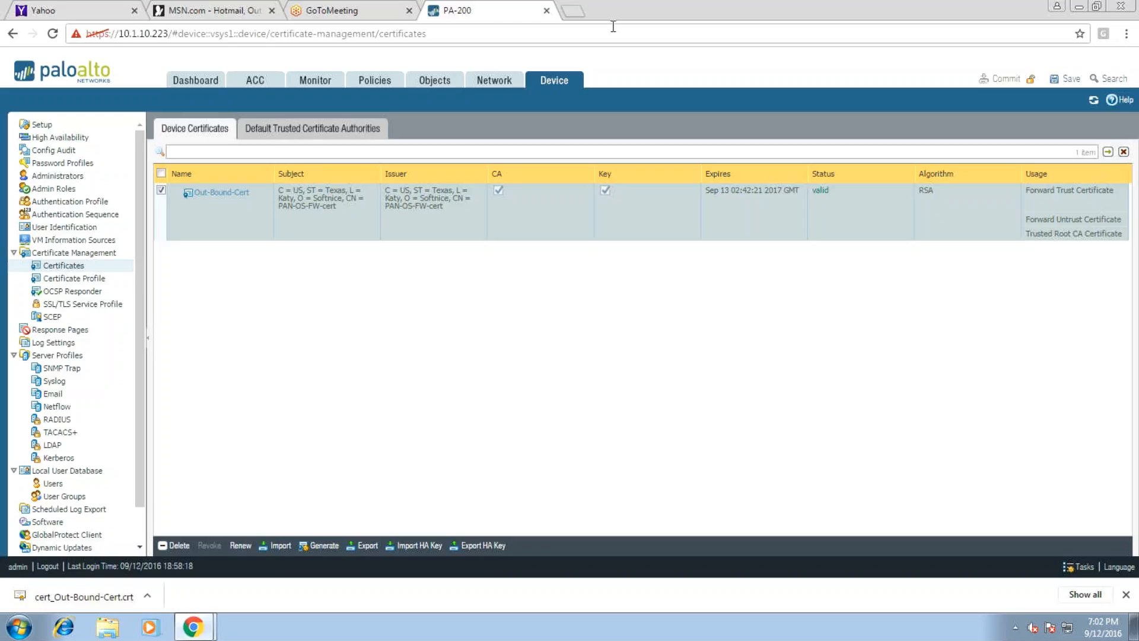
Search Chrome settings for 'certificate' and open Manage certificates
{"action": "left_click", "coordinate": [1126, 33]}
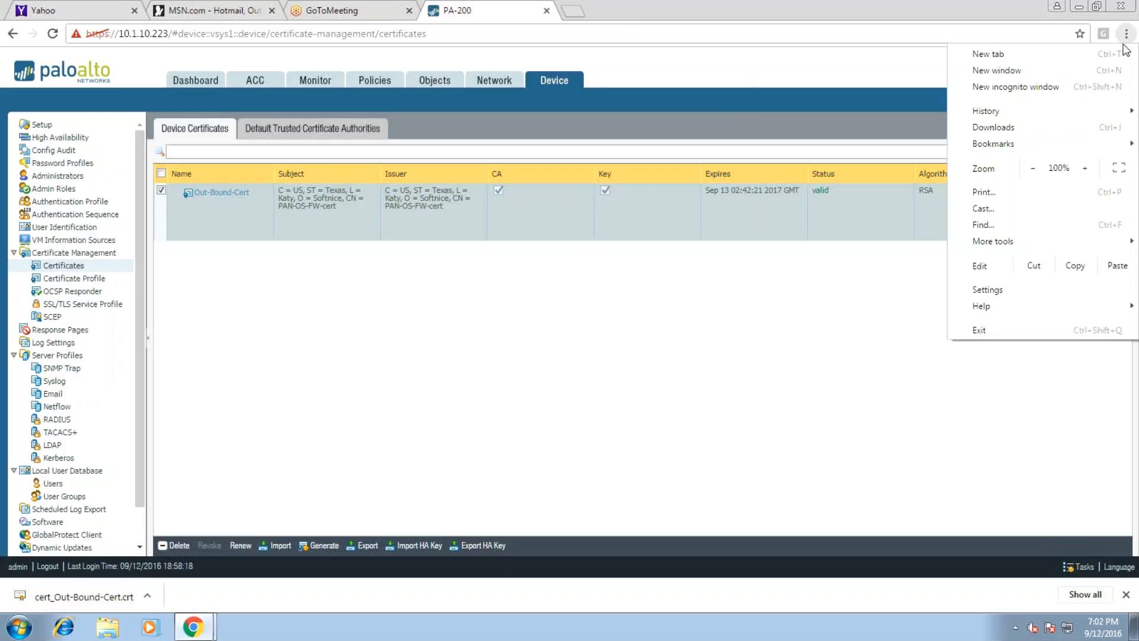
{"action": "left_click", "coordinate": [987, 290]}
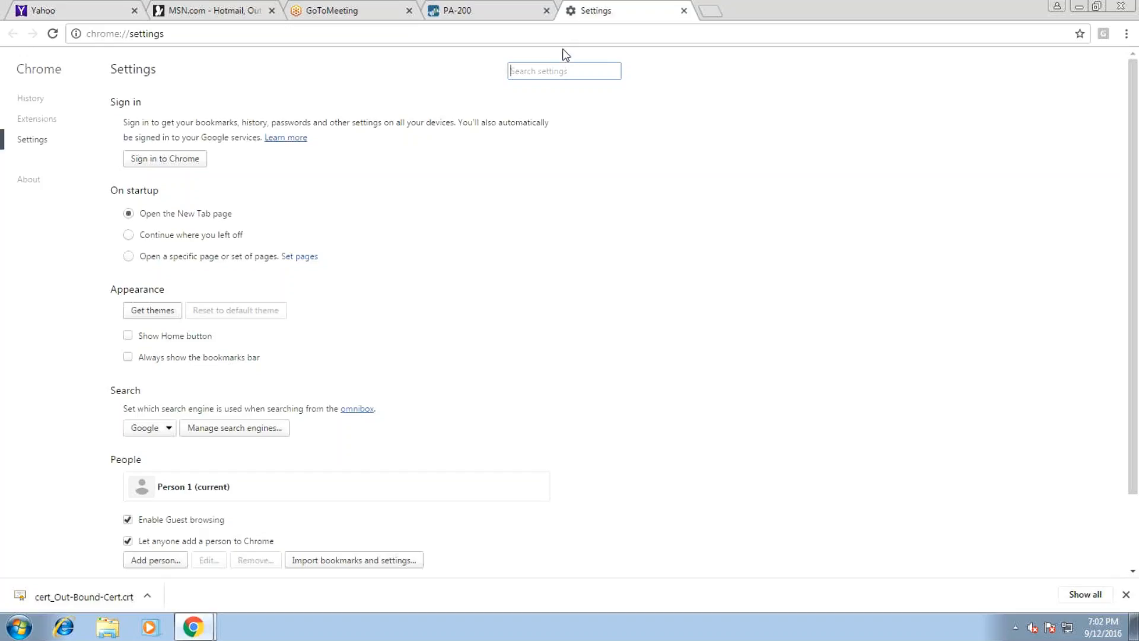
{"action": "type", "text": "certificate"}
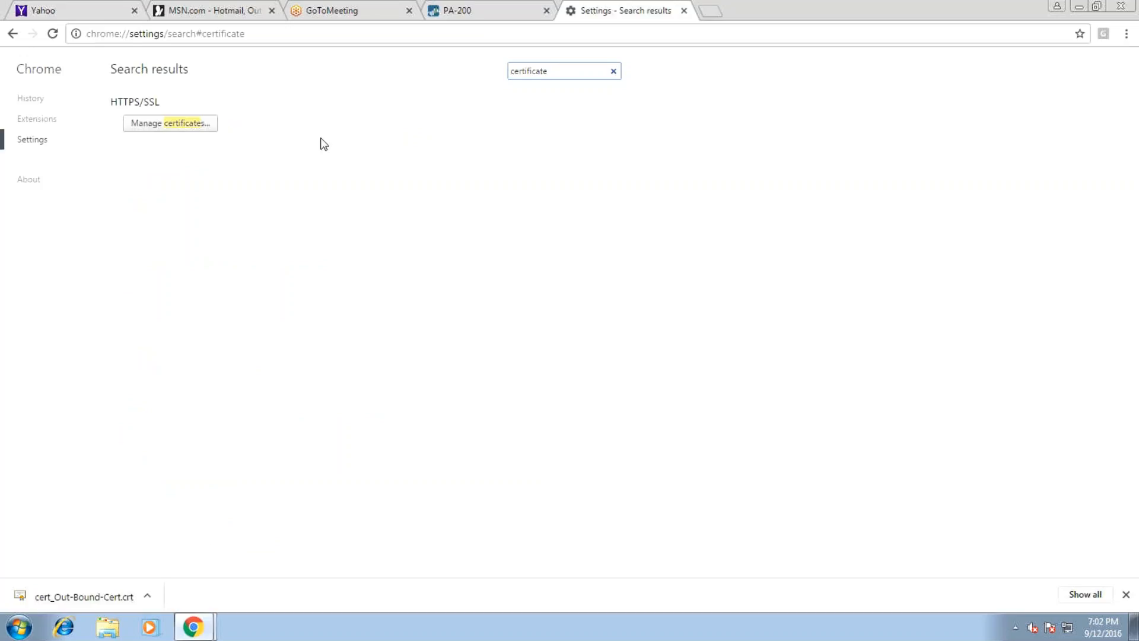
{"action": "left_click", "coordinate": [193, 123]}
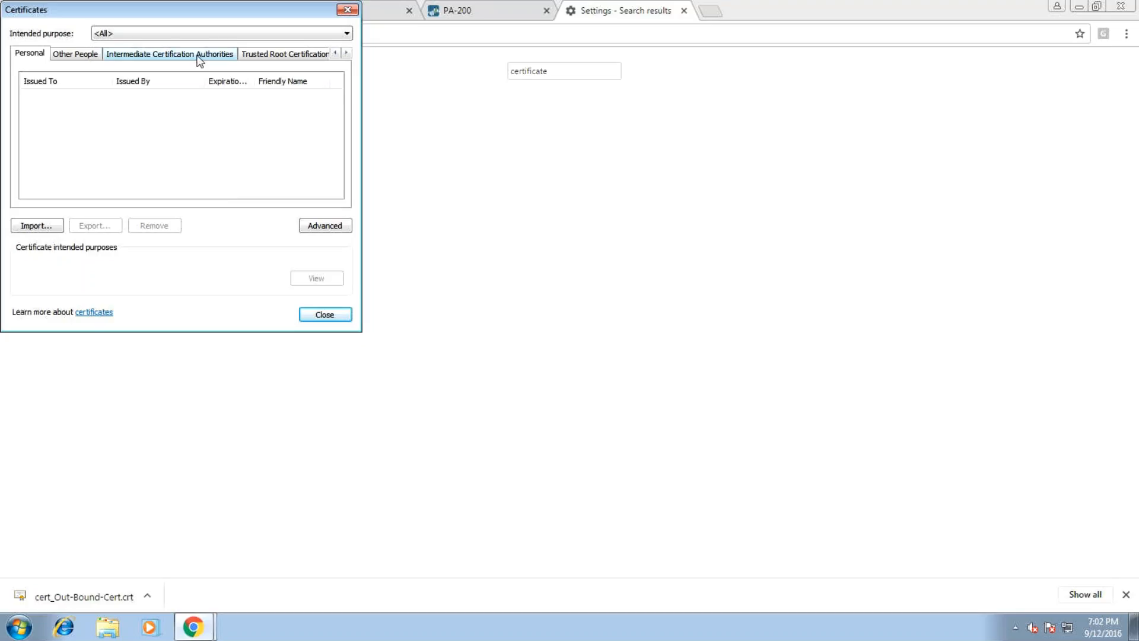
Browse the existing certificates in the Trusted Root Certification Authorities list
{"action": "left_click", "coordinate": [260, 55]}
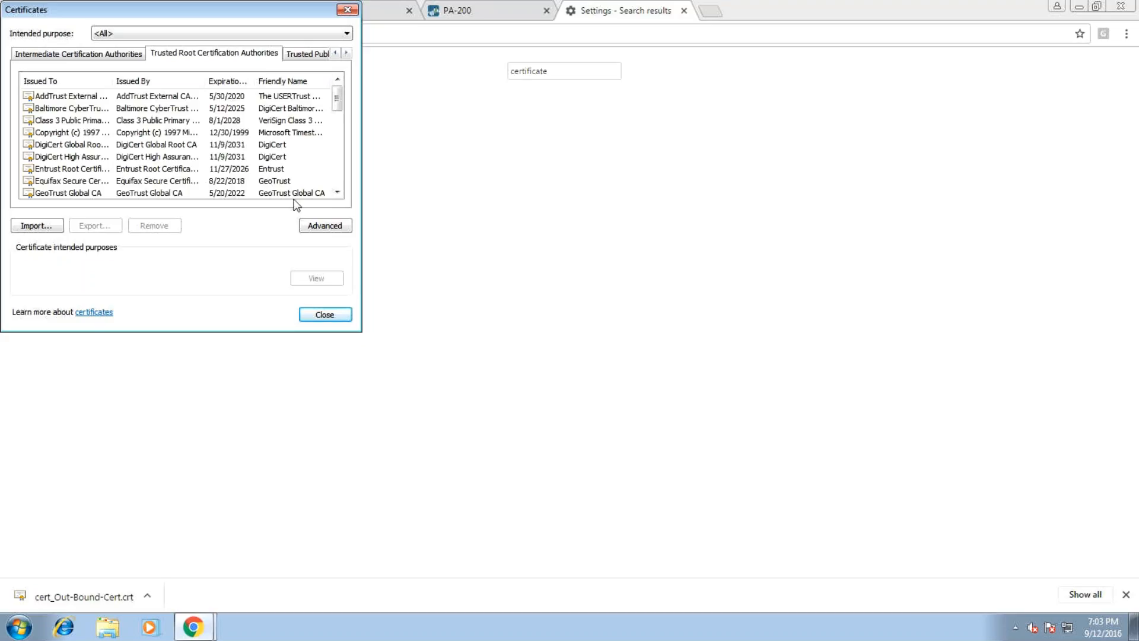
{"action": "left_click", "coordinate": [92, 146]}
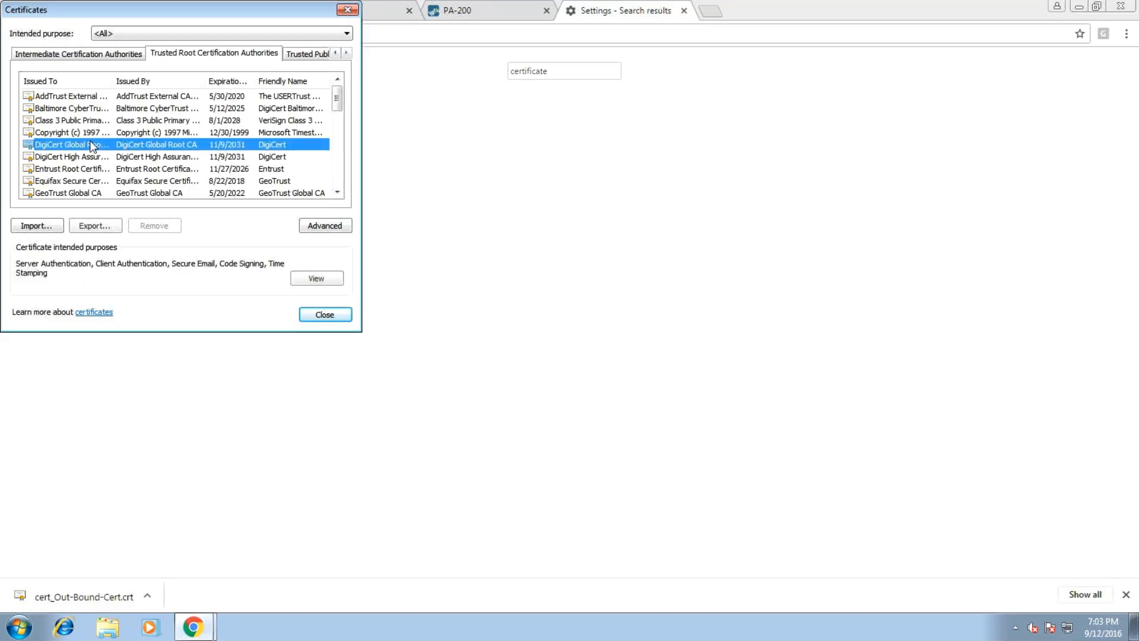
{"action": "scroll", "coordinate": [92, 146], "scroll_direction": "down", "scroll_amount": 2}
{"action": "left_click_drag", "start_coordinate": [340, 126], "coordinate": [343, 149]}
{"action": "left_click_drag", "start_coordinate": [342, 148], "coordinate": [344, 88]}
Start the Certificate Import wizard and load cert_Out-Bound-Cert from the Downloads folder
{"action": "left_click", "coordinate": [59, 225]}
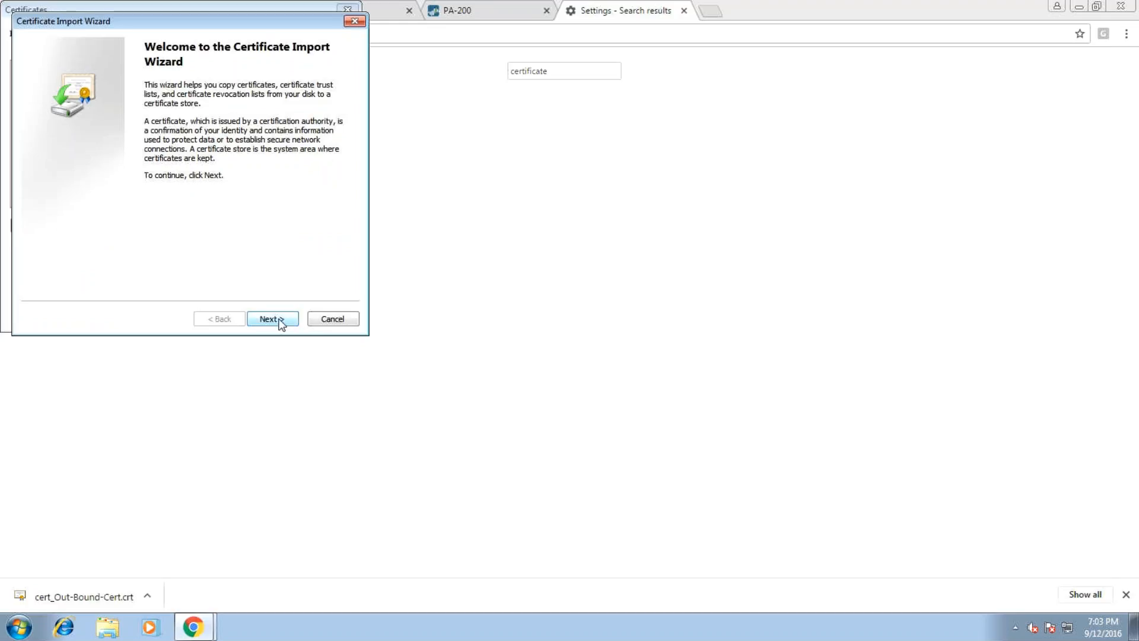
{"action": "left_click", "coordinate": [279, 321]}
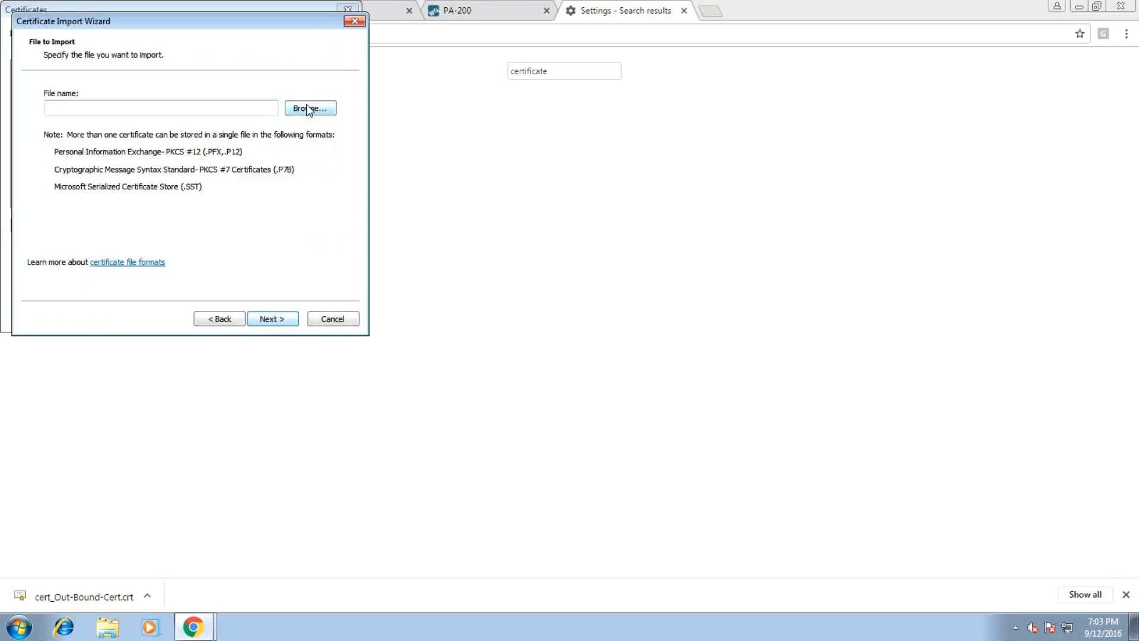
{"action": "left_click", "coordinate": [310, 111]}
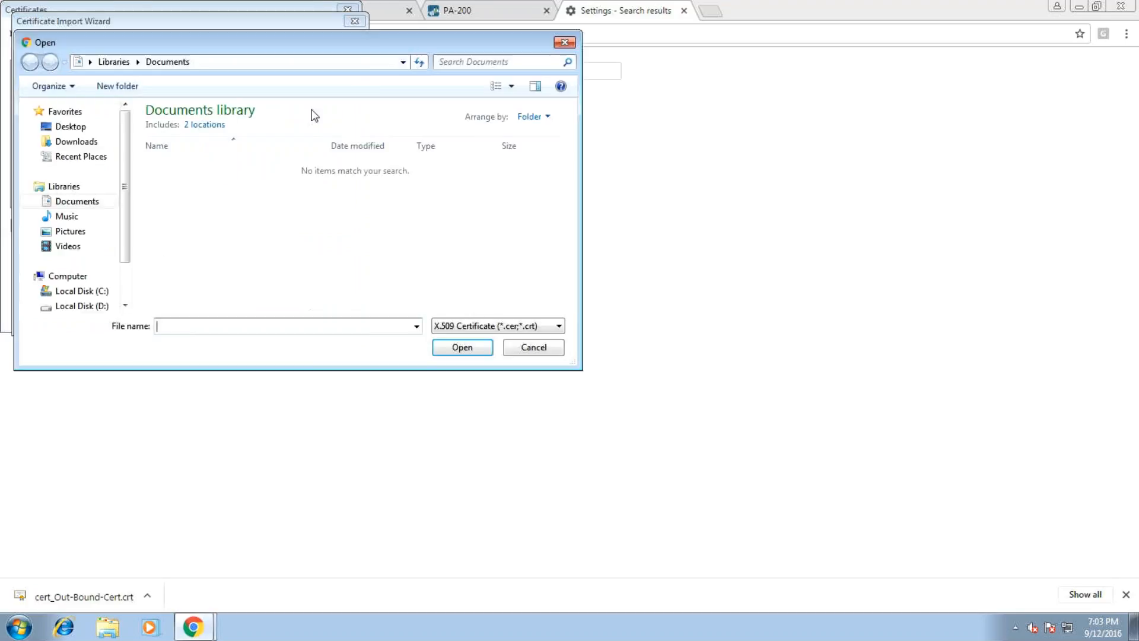
{"action": "left_click", "coordinate": [84, 143]}
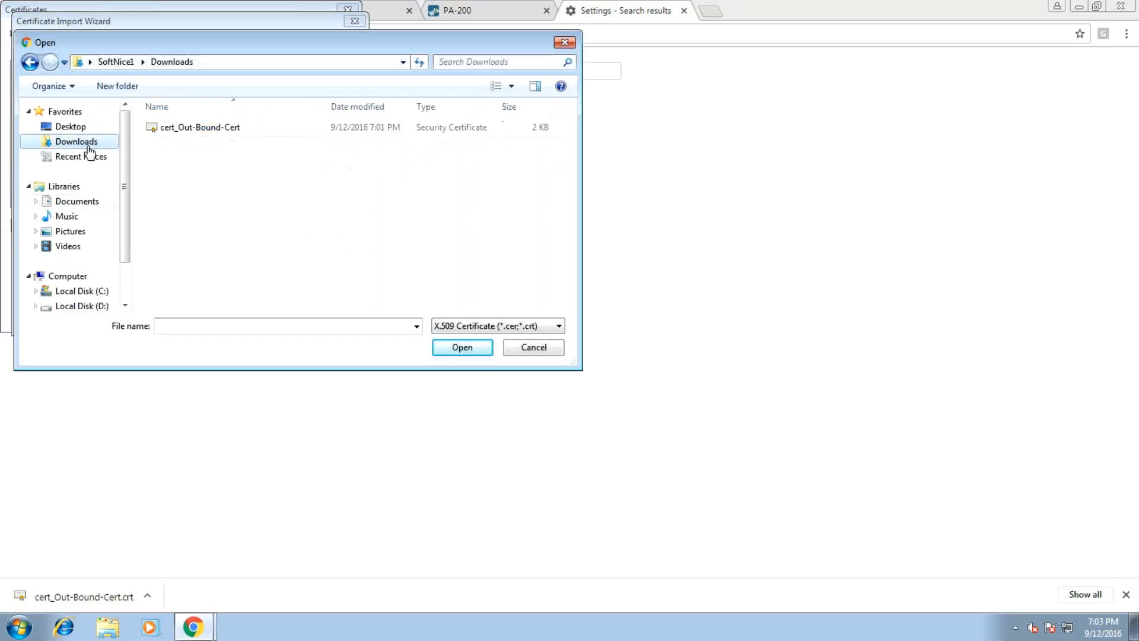
{"action": "left_click", "coordinate": [252, 131]}
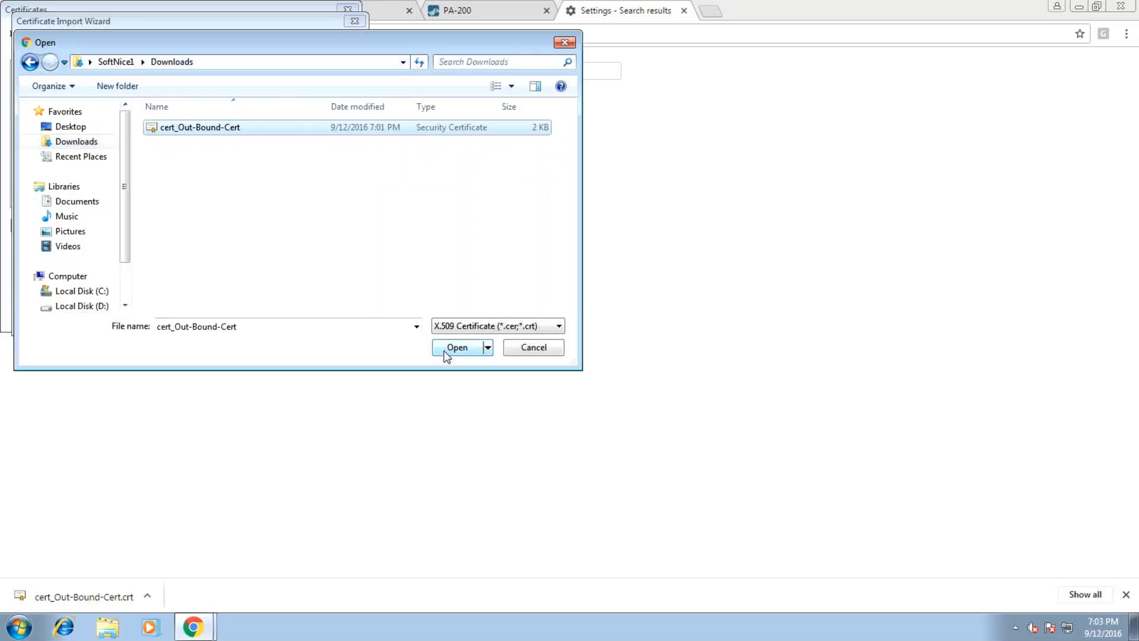
{"action": "left_click", "coordinate": [443, 351]}
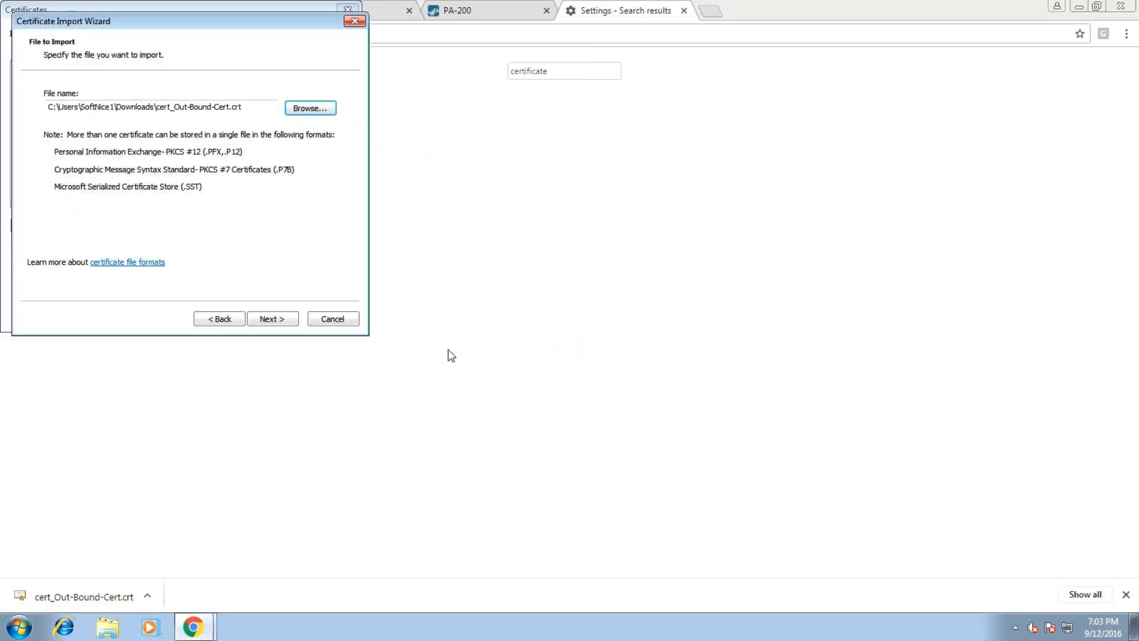
{"action": "left_click", "coordinate": [276, 319]}
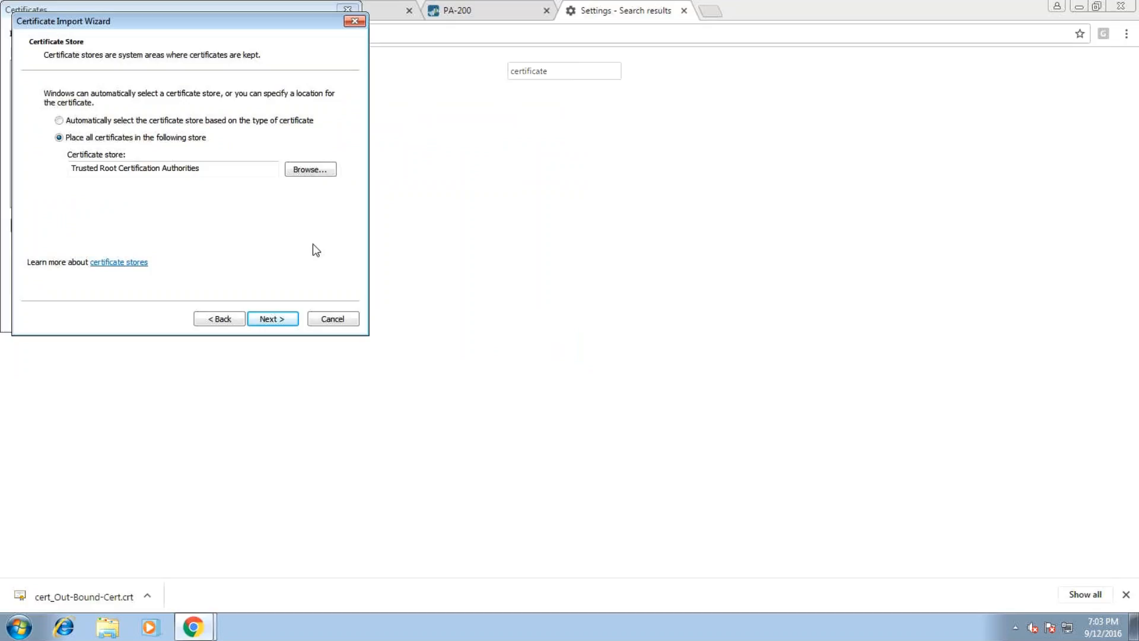
Place the certificate in the Trusted Root Certification Authorities store and finish the wizard
{"action": "left_click", "coordinate": [308, 171]}
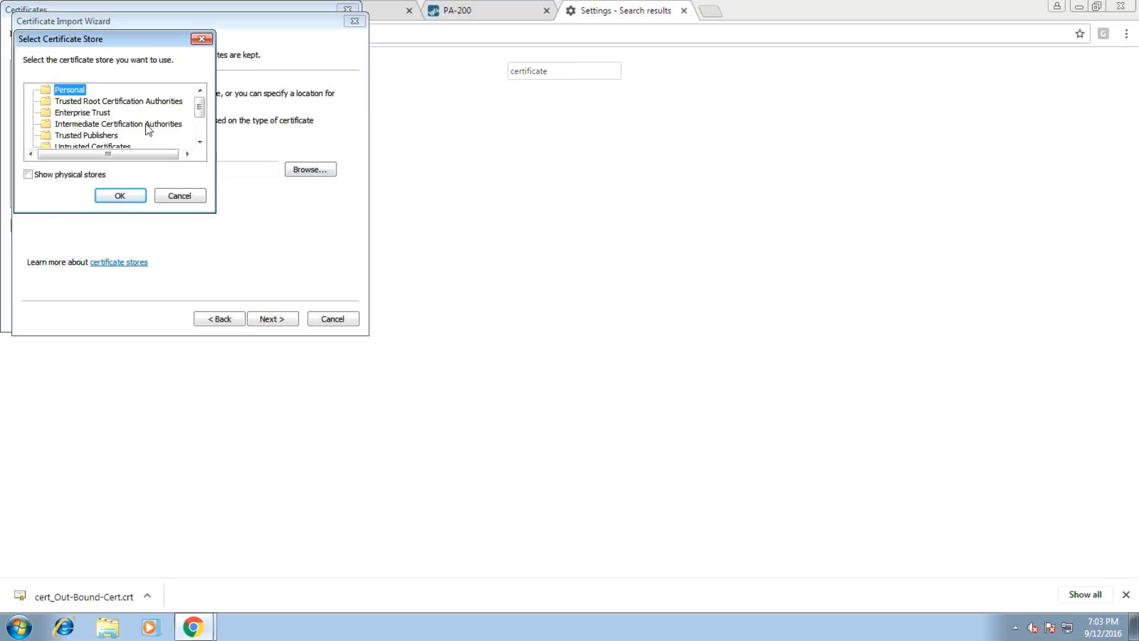
{"action": "mouse_move", "coordinate": [200, 110]}
{"action": "left_mouse_down"}
{"action": "mouse_move", "coordinate": [201, 128]}
{"action": "mouse_move", "coordinate": [201, 111]}
{"action": "left_mouse_up"}
{"action": "left_click", "coordinate": [123, 102]}
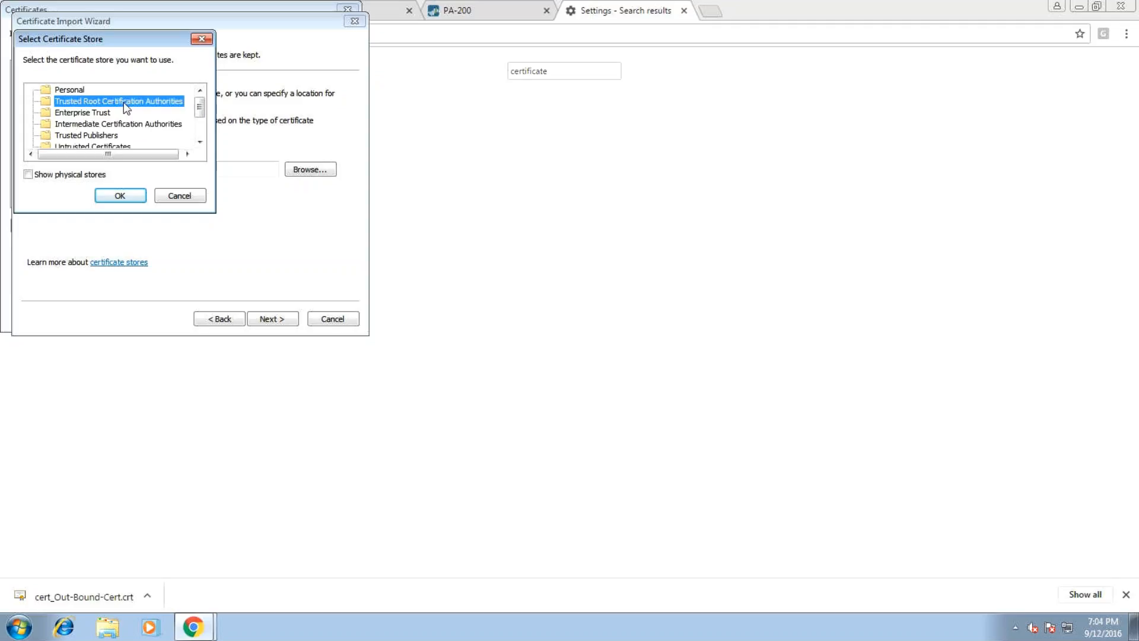
{"action": "left_click", "coordinate": [135, 196]}
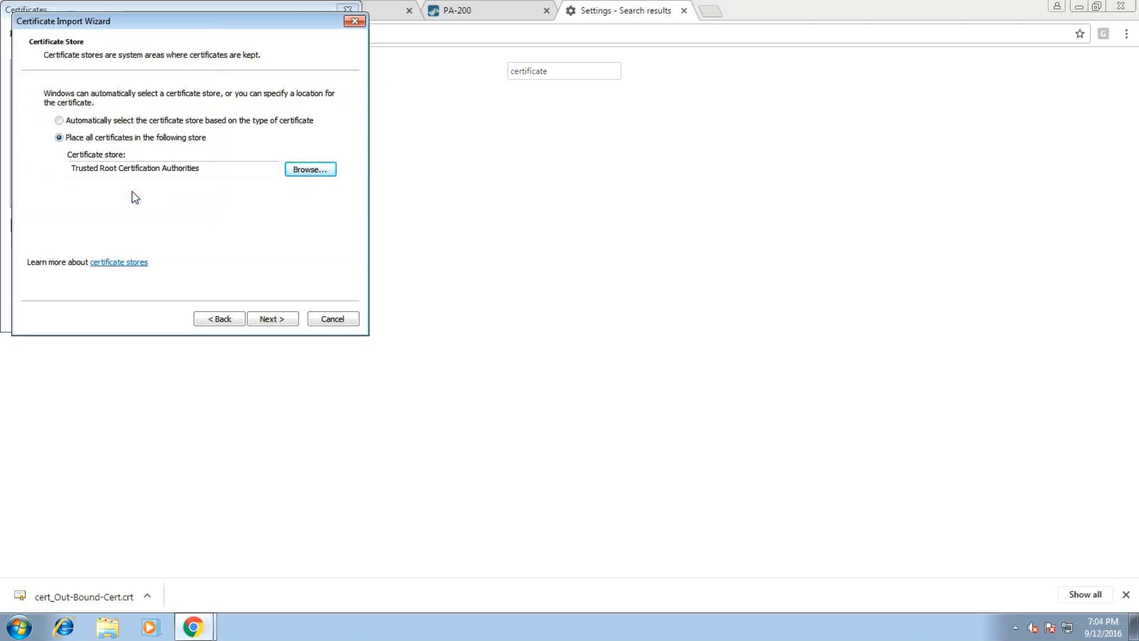
{"action": "left_click", "coordinate": [264, 320]}
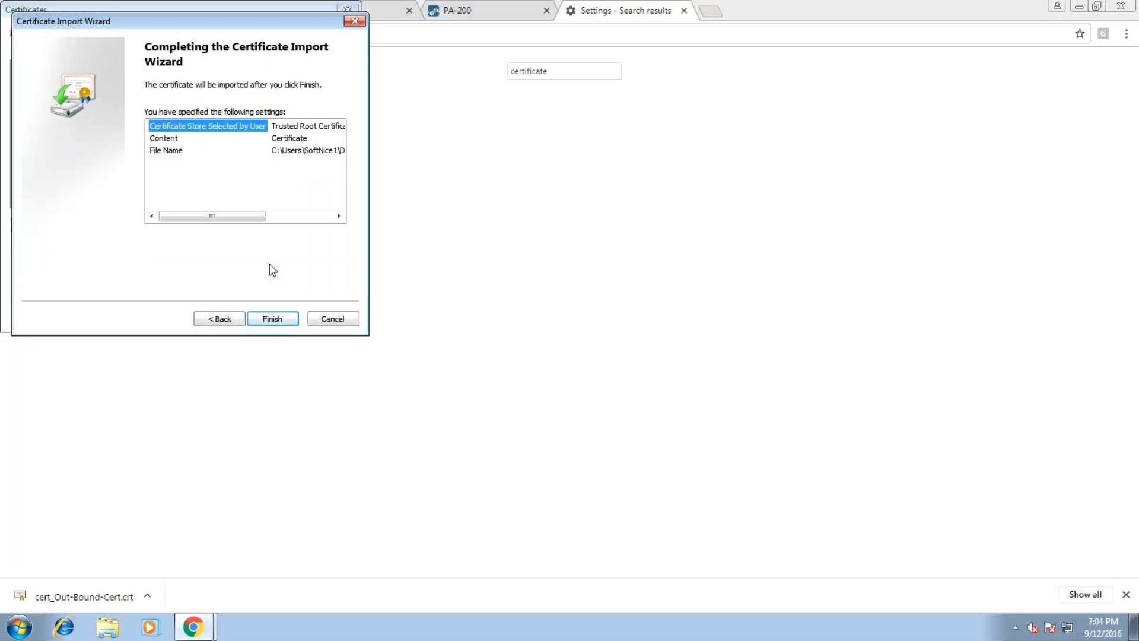
{"action": "left_click", "coordinate": [262, 319]}
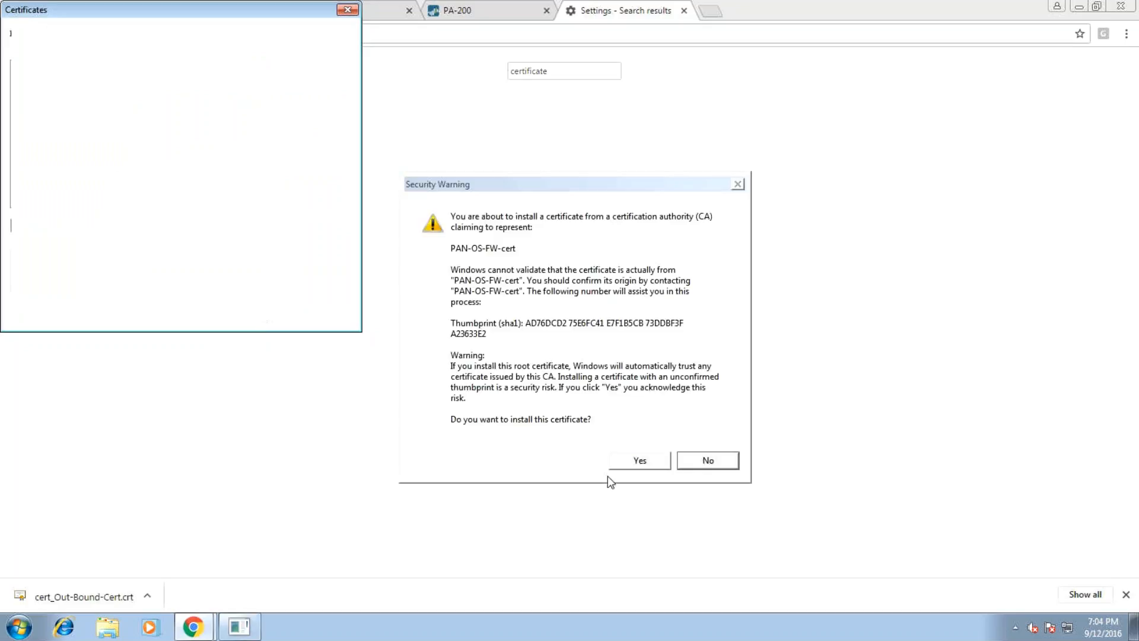
Accept the PAN-OS-FW-cert install, confirm it appears under Trusted Root Certification Authorities, and close Certificates
{"action": "left_click", "coordinate": [641, 461]}
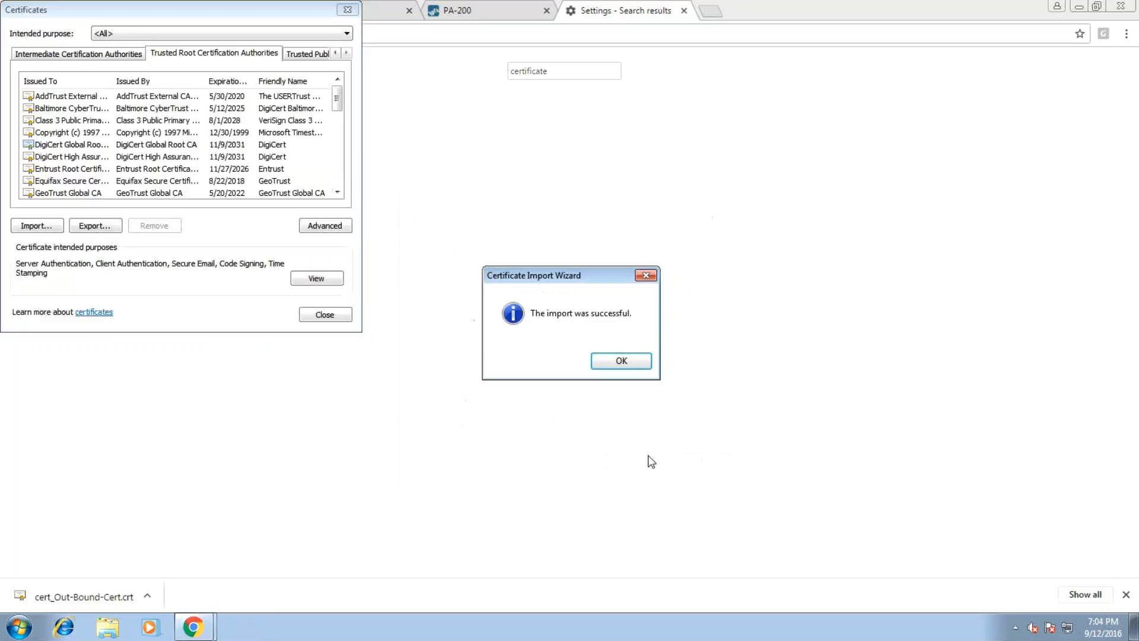
{"action": "left_click", "coordinate": [617, 363]}
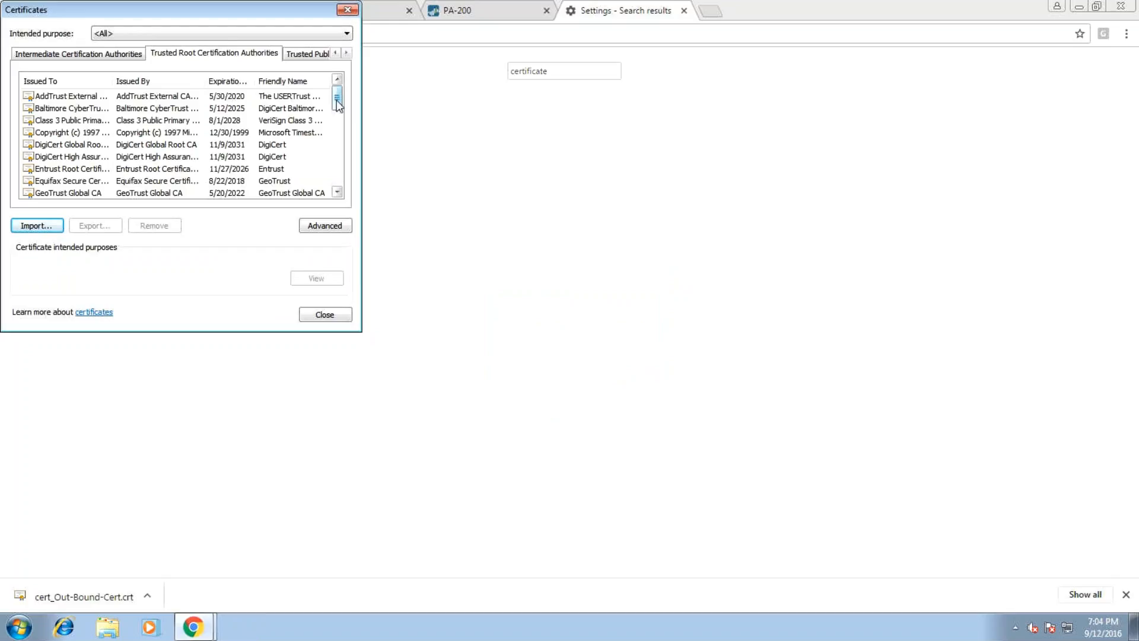
{"action": "left_click_drag", "start_coordinate": [338, 105], "coordinate": [341, 172]}
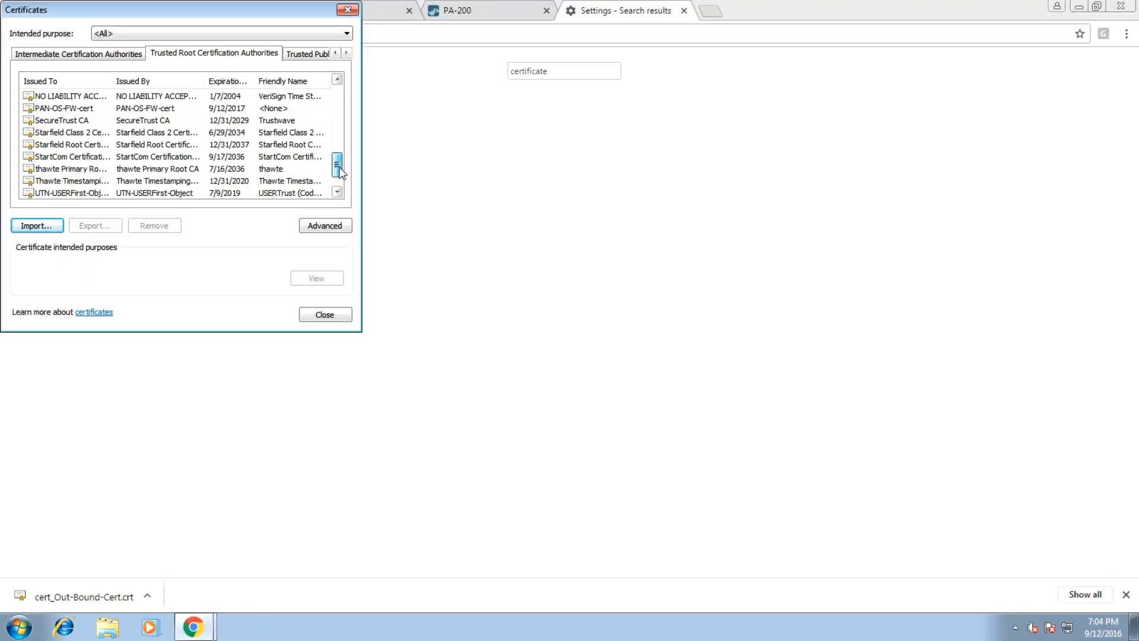
{"action": "left_click", "coordinate": [154, 109]}
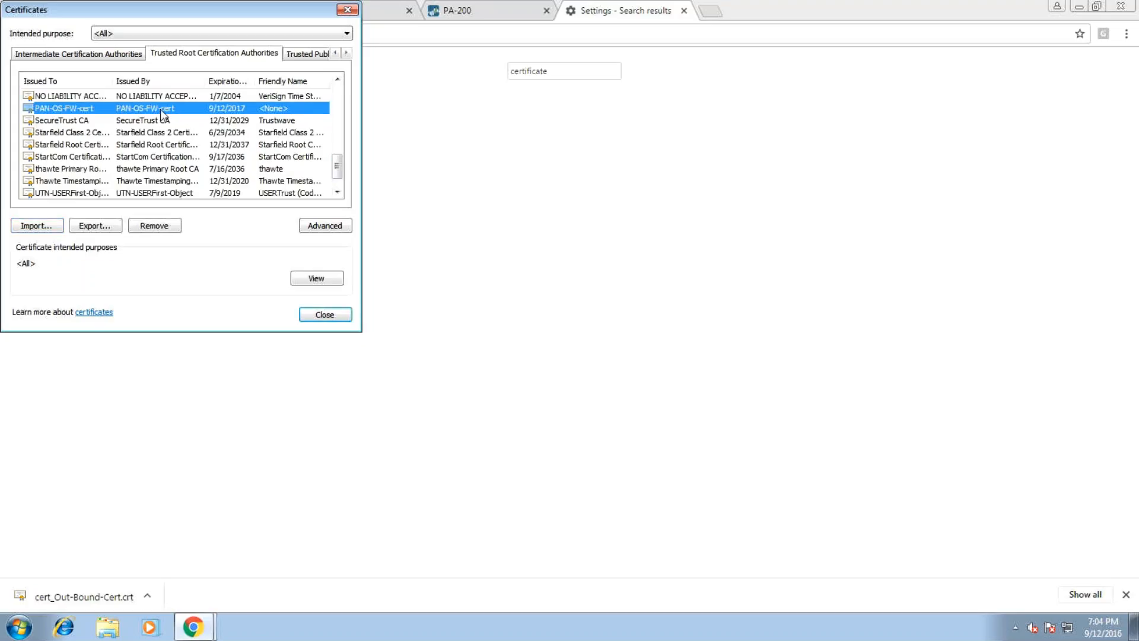
{"action": "scroll", "coordinate": [171, 147], "scroll_direction": "up", "scroll_amount": 1}
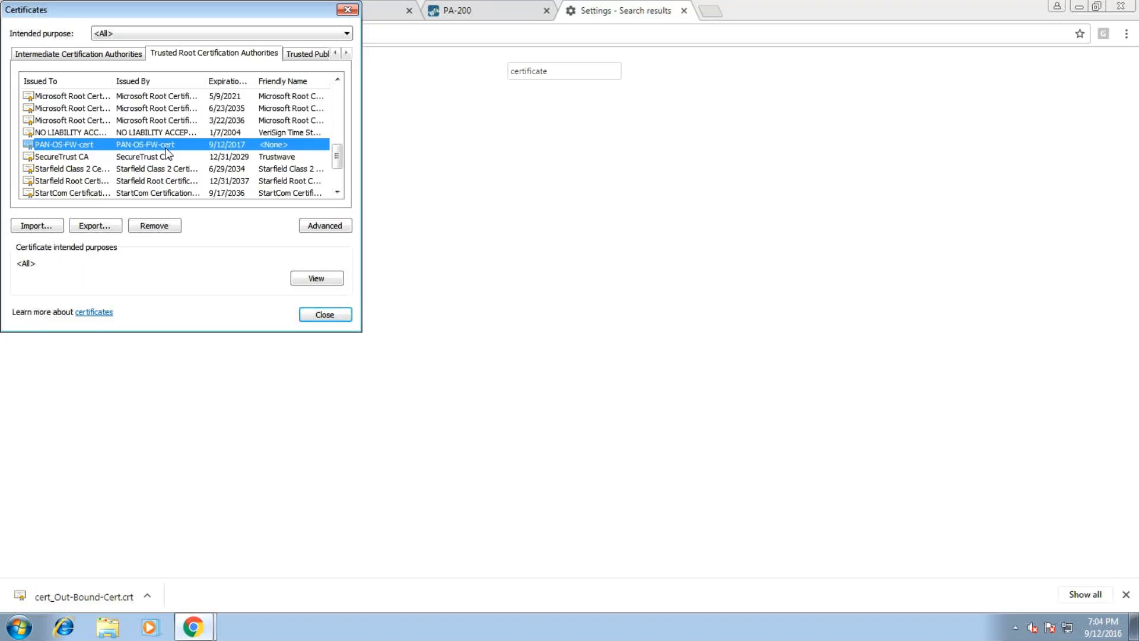
{"action": "left_click", "coordinate": [320, 317]}
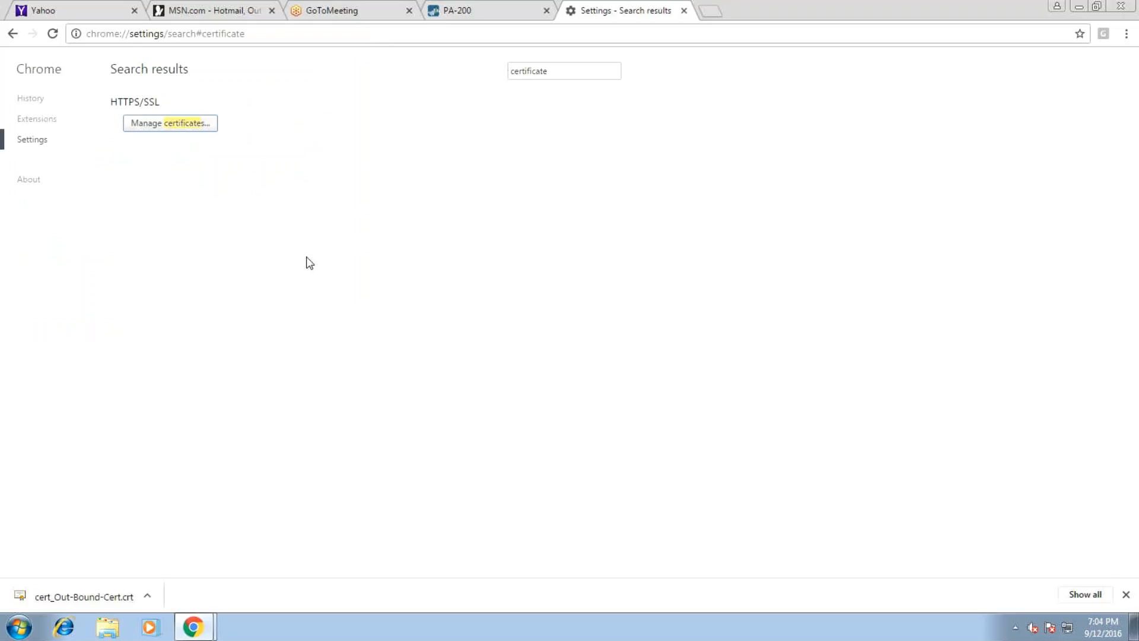
Close the Chrome settings tab and reload the PA-200 firewall page
{"action": "middle_click", "coordinate": [641, 11]}
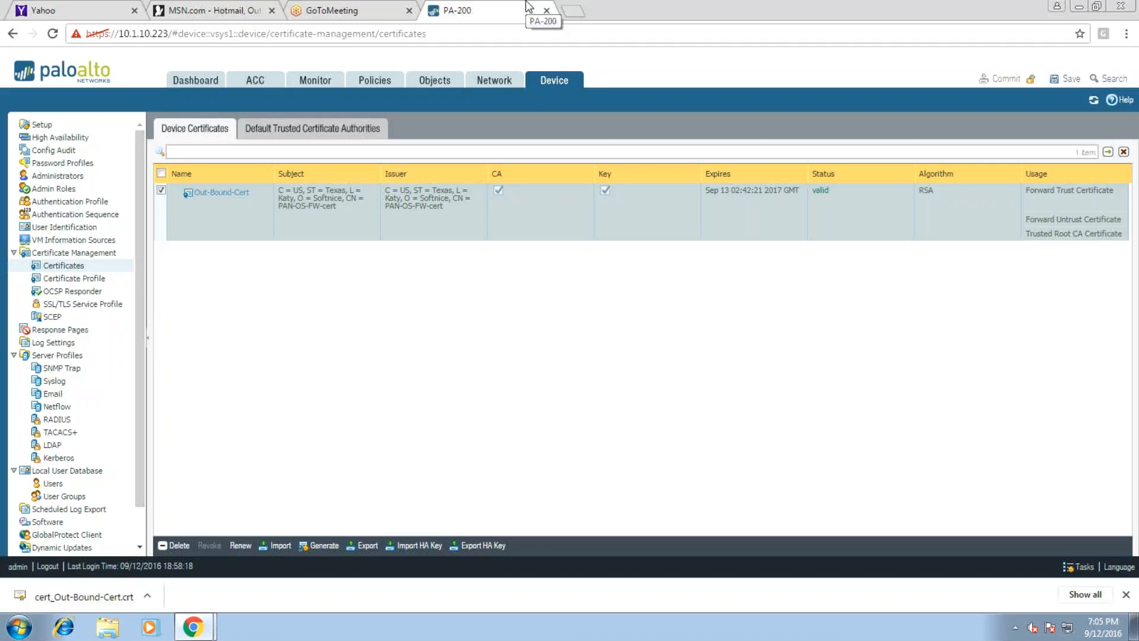
{"action": "key", "text": "F5"}
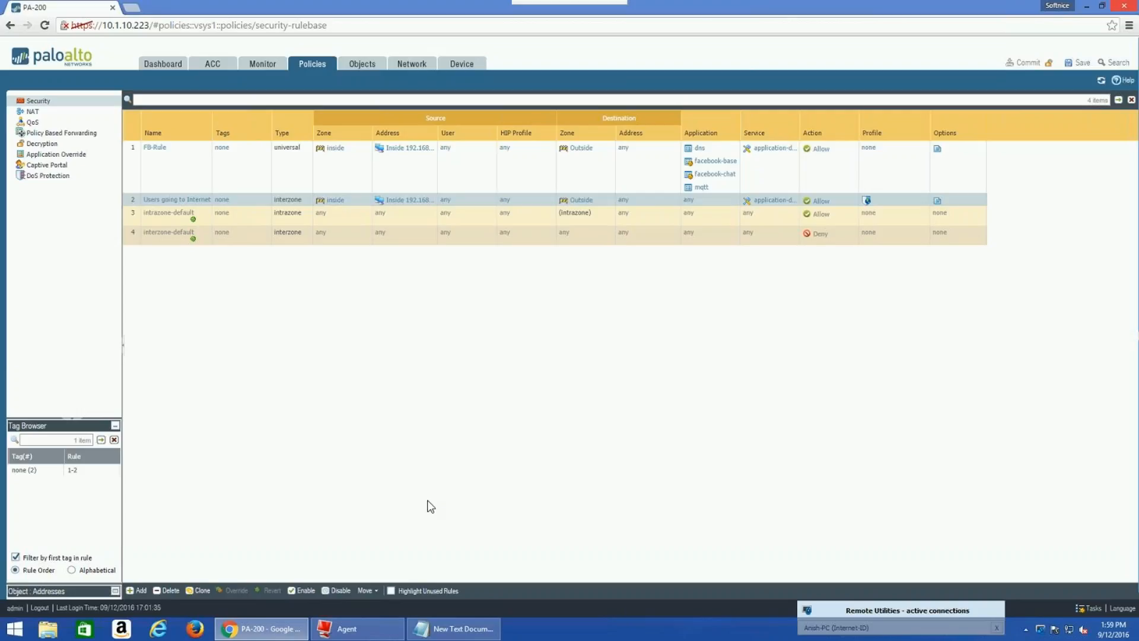
Minimize Chrome and the remote viewer to reach the desktop
{"action": "left_click", "coordinate": [1083, 5]}
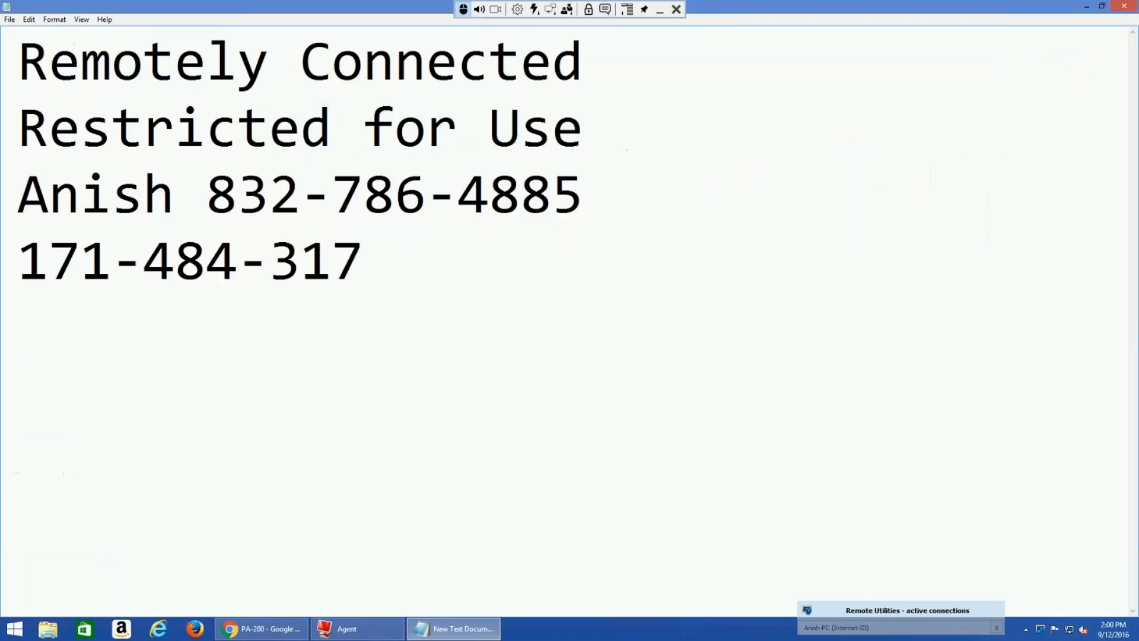
{"action": "left_click", "coordinate": [264, 628]}
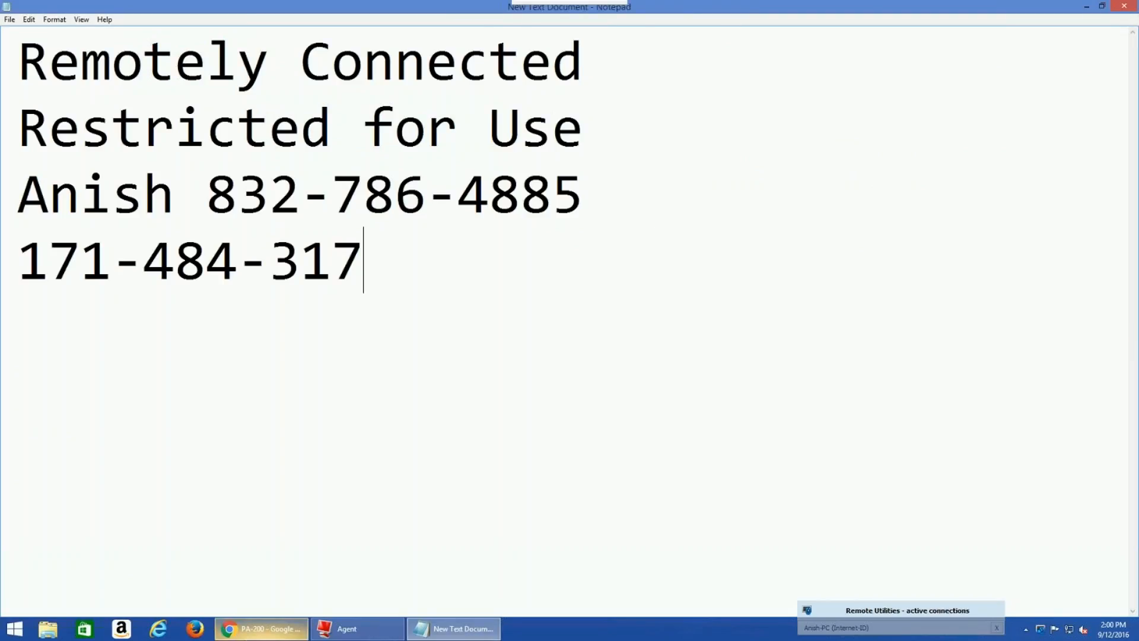
{"action": "left_click", "coordinate": [659, 12]}
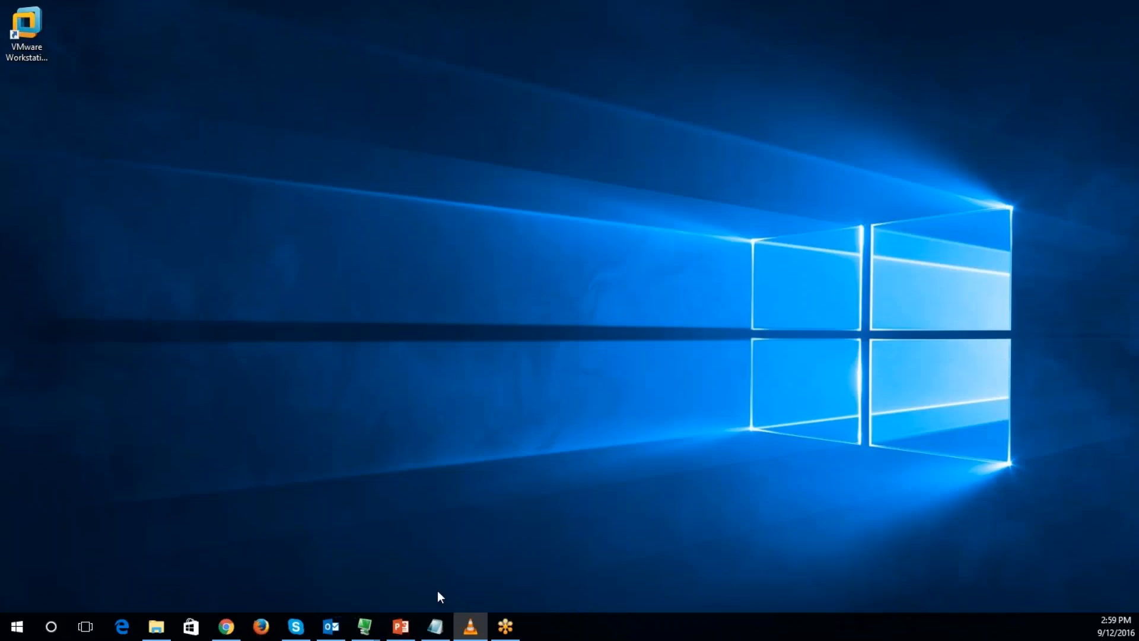
Restore the Palo alto deck in PowerPoint and advance to slide 12, Outbound SSL Decryption
{"action": "left_click", "coordinate": [401, 627]}
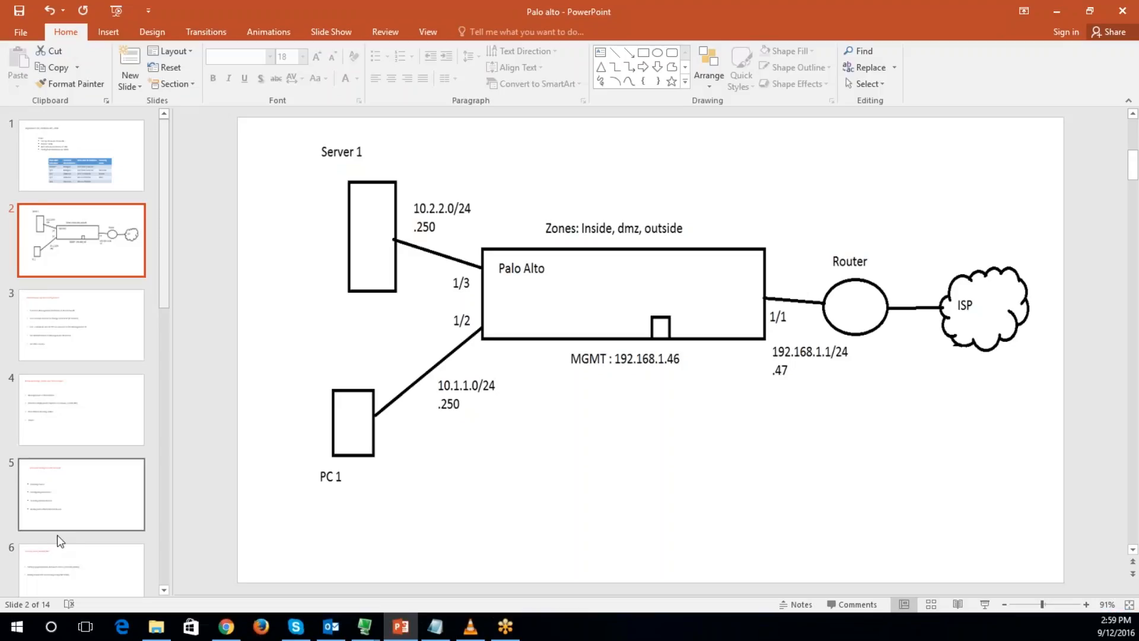
{"action": "scroll", "coordinate": [70, 545], "scroll_direction": "down", "scroll_amount": 5}
{"action": "scroll", "coordinate": [118, 474], "scroll_direction": "down", "scroll_amount": 2}
{"action": "left_click", "coordinate": [102, 323]}
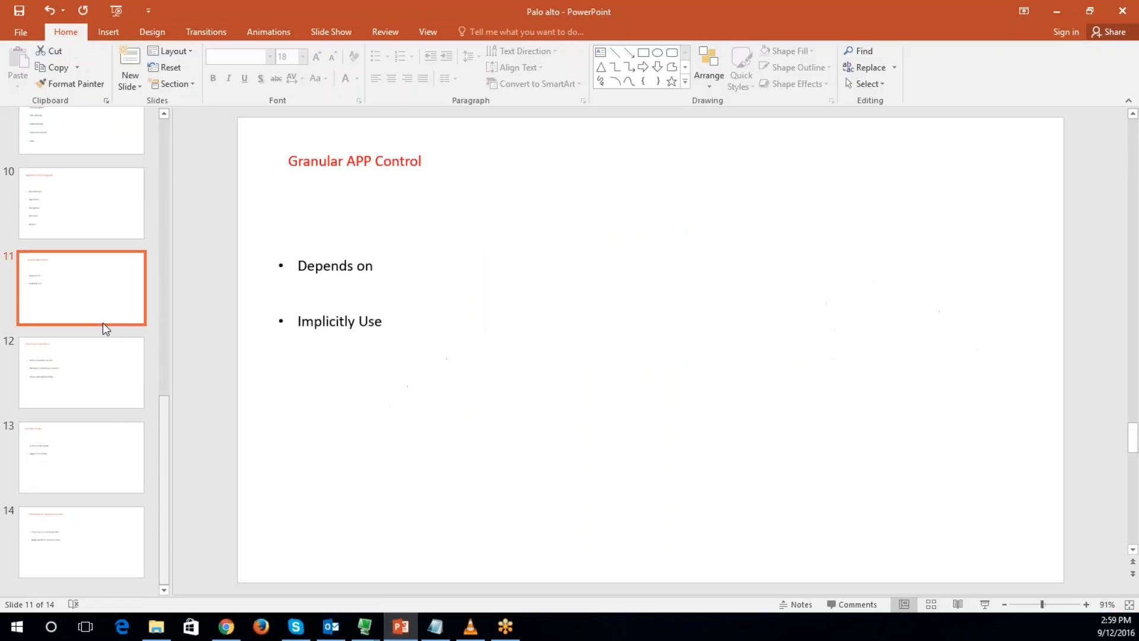
{"action": "key", "text": "Down"}
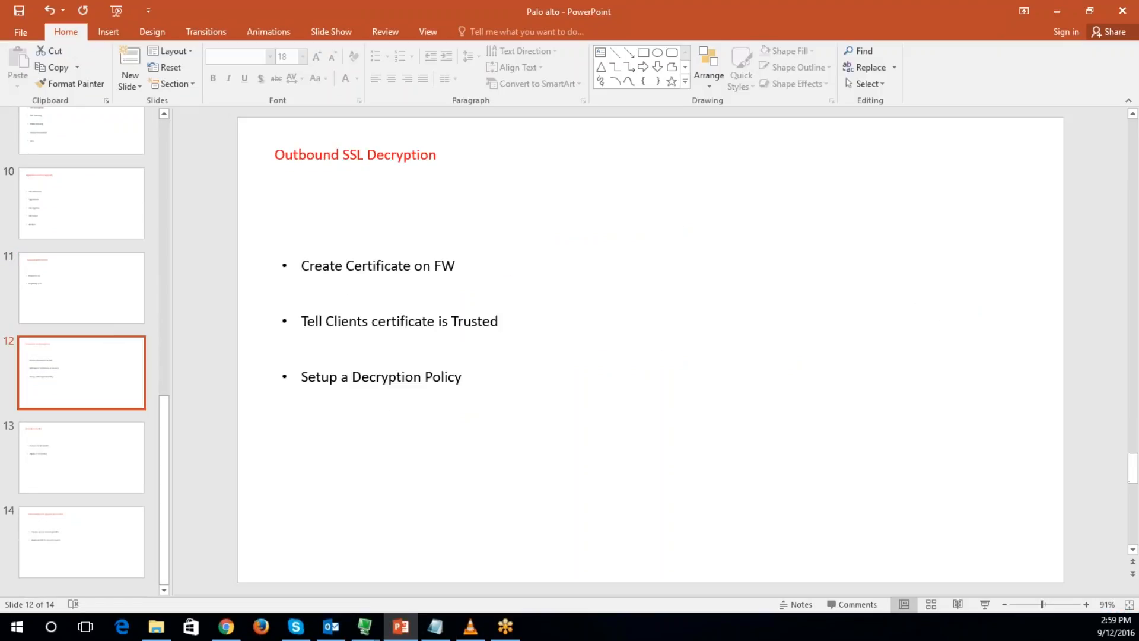
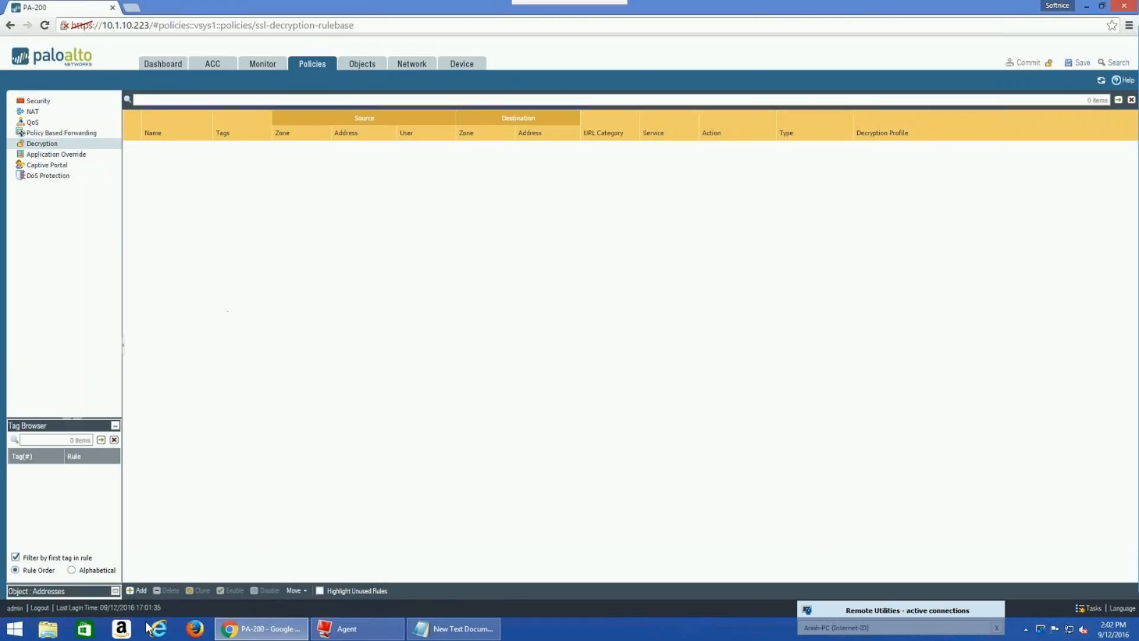
Add a new decryption policy rule named 'Outbound-SSL_Decrypt Policy'
{"action": "left_click", "coordinate": [137, 588]}
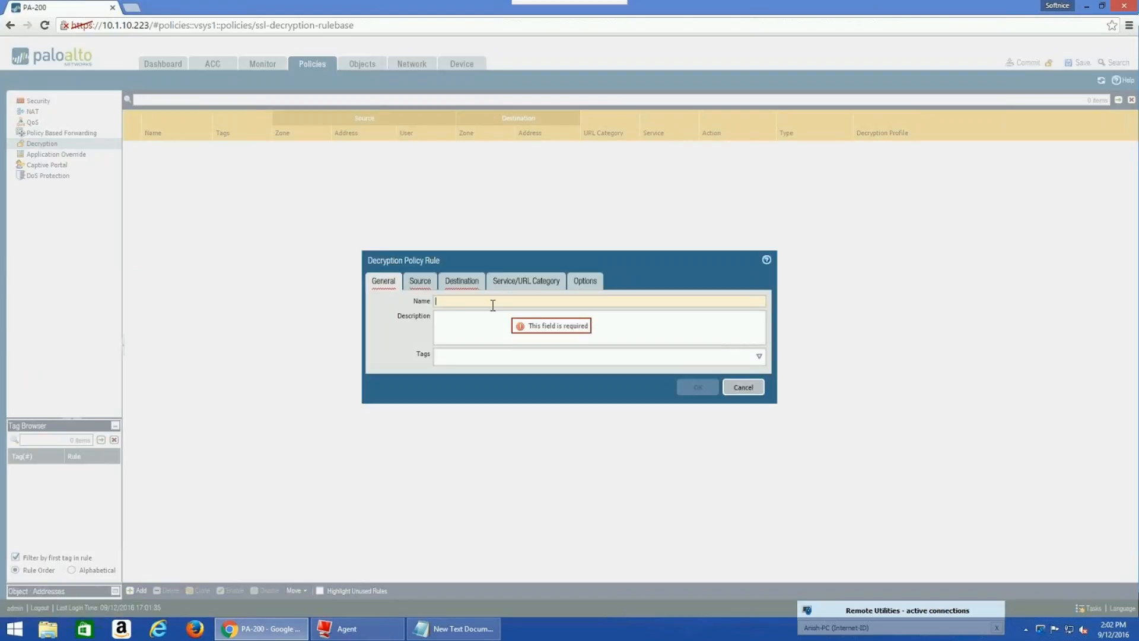
{"action": "type", "text": "O"}
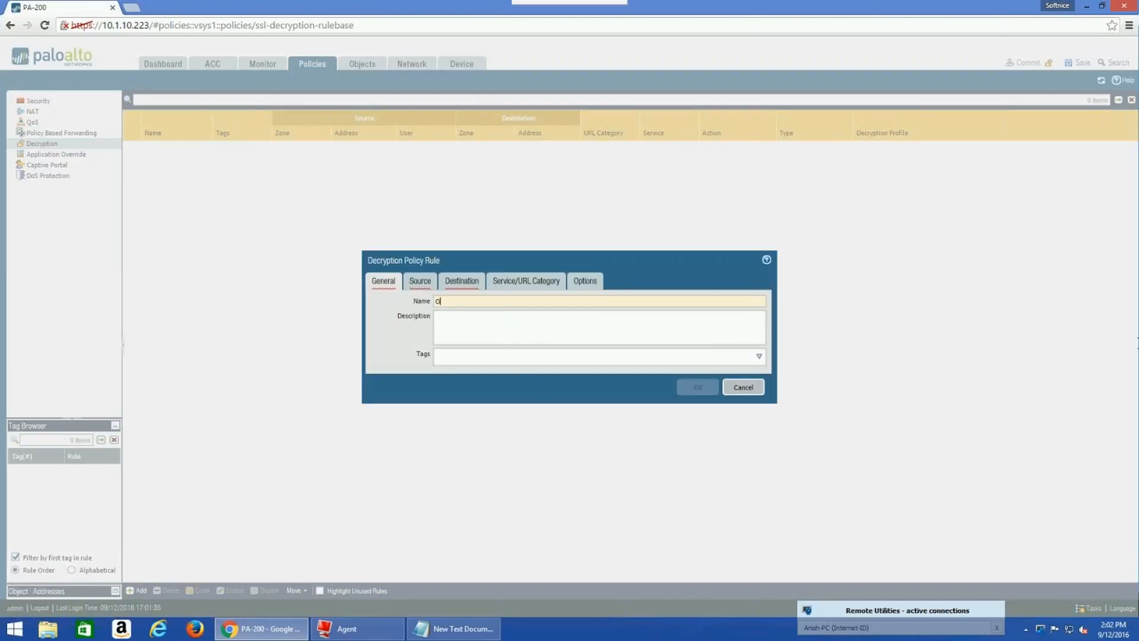
{"action": "type", "text": "utbo"}
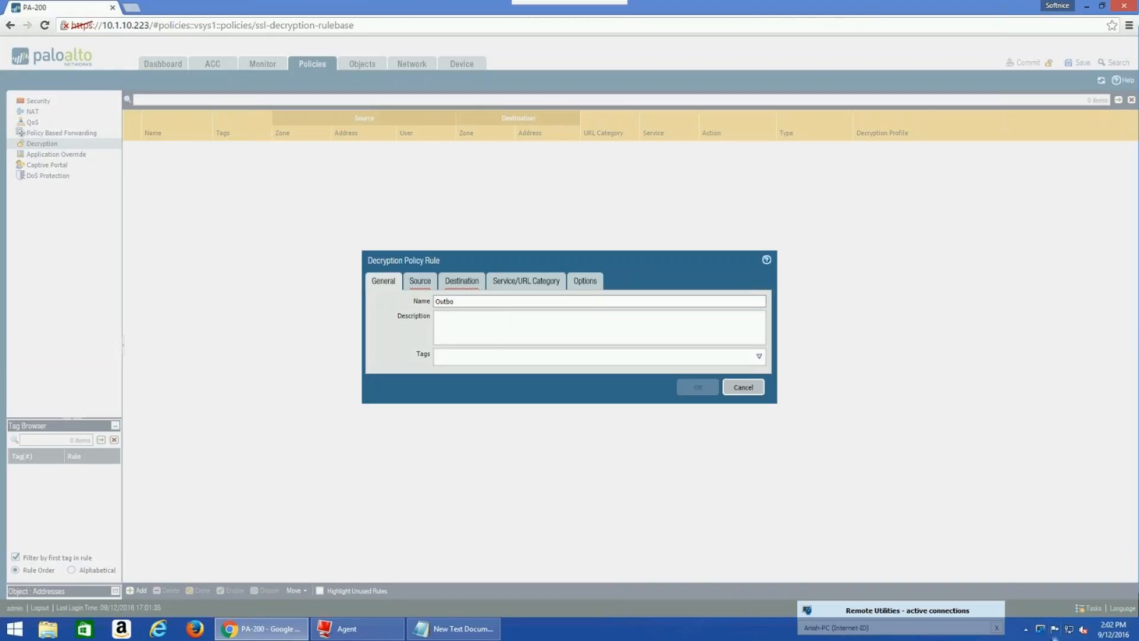
{"action": "type", "text": "und"}
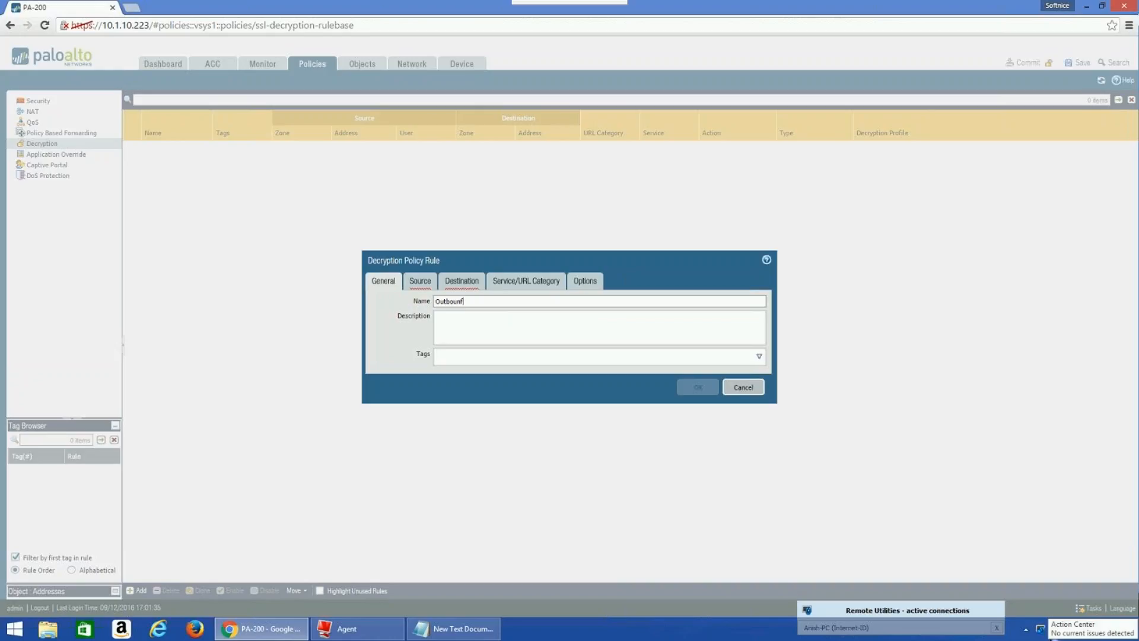
{"action": "key", "text": "BackSpace"}
{"action": "type", "text": "d-SSL-"}
{"action": "key", "text": "BackSpace"}
{"action": "type", "text": "d"}
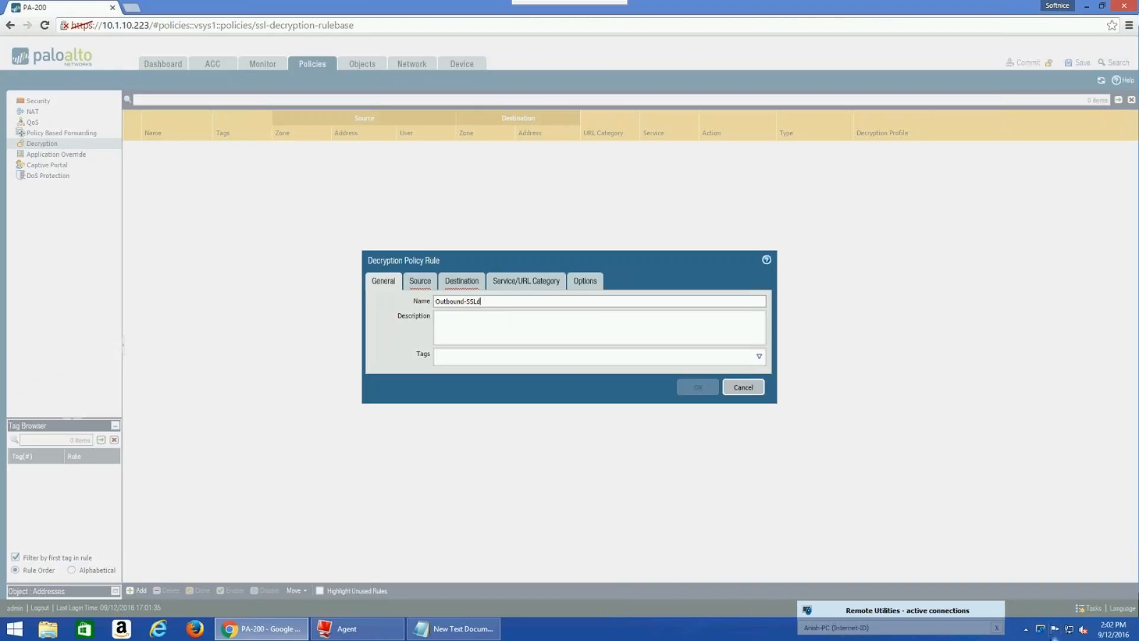
{"action": "key", "text": "BackSpace"}
{"action": "type", "text": "_Decrypt Policy"}
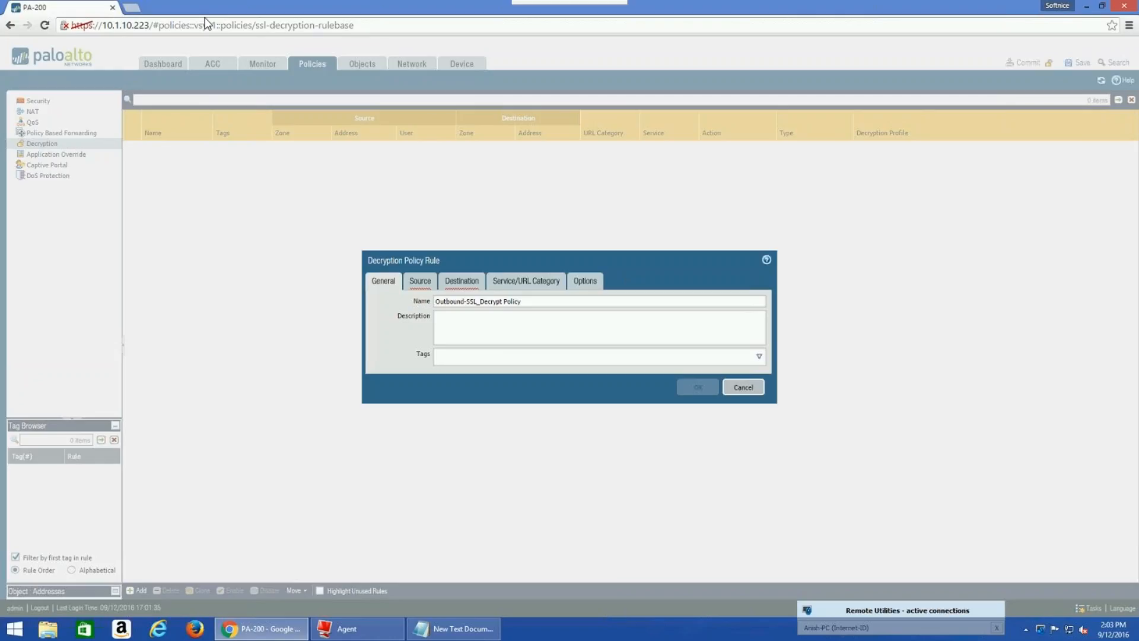
{"action": "mouse_move", "coordinate": [1, 1]}
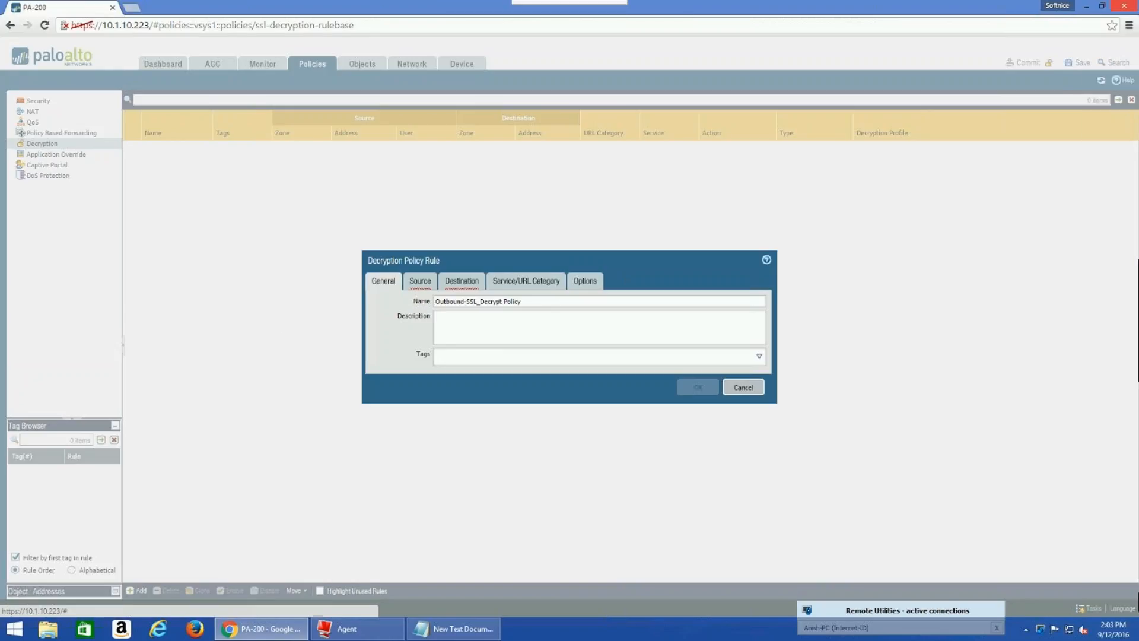
Set the rule's source zone to inside and source address to Inside 192.168.1.0
{"action": "left_click", "coordinate": [415, 285]}
{"action": "left_click", "coordinate": [383, 429]}
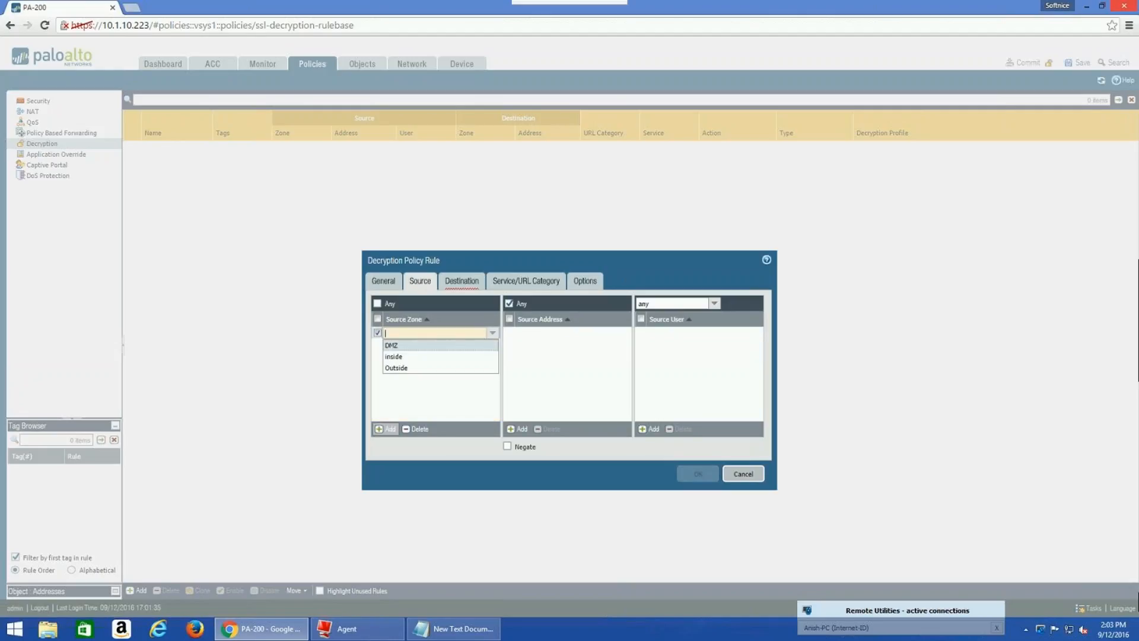
{"action": "left_click", "coordinate": [395, 356]}
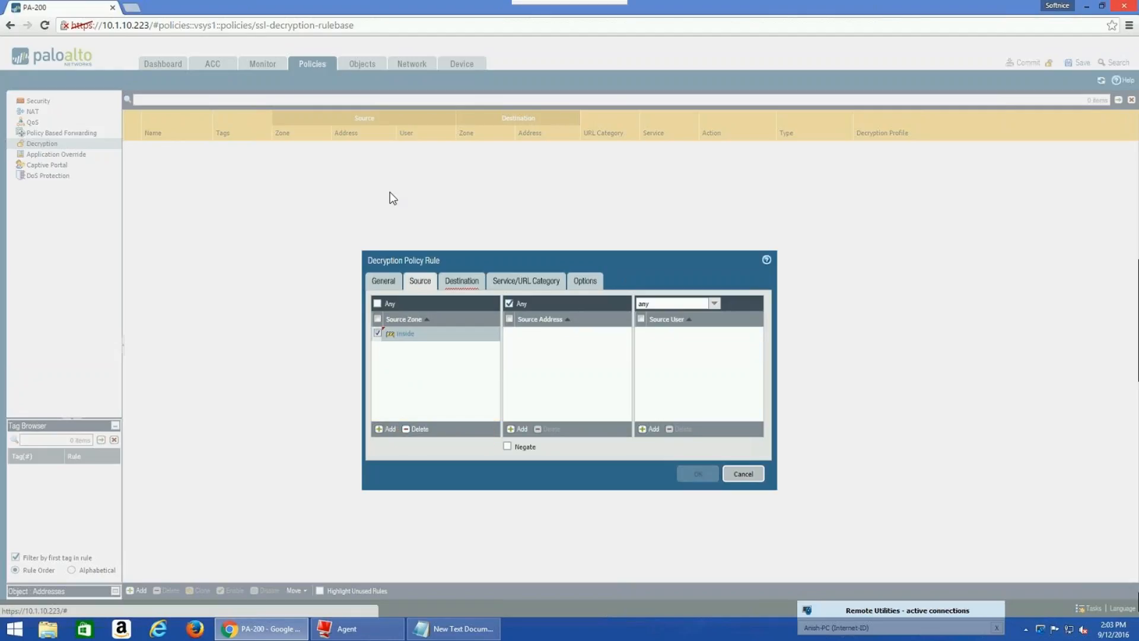
{"action": "left_click", "coordinate": [522, 429]}
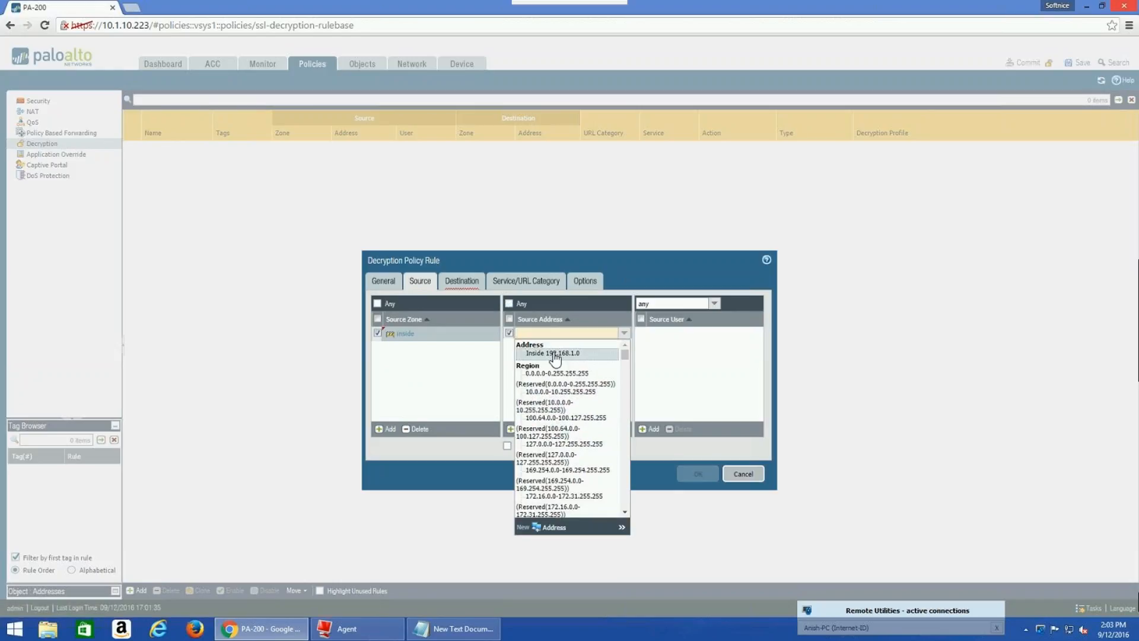
{"action": "left_click", "coordinate": [554, 354]}
{"action": "left_click", "coordinate": [554, 355]}
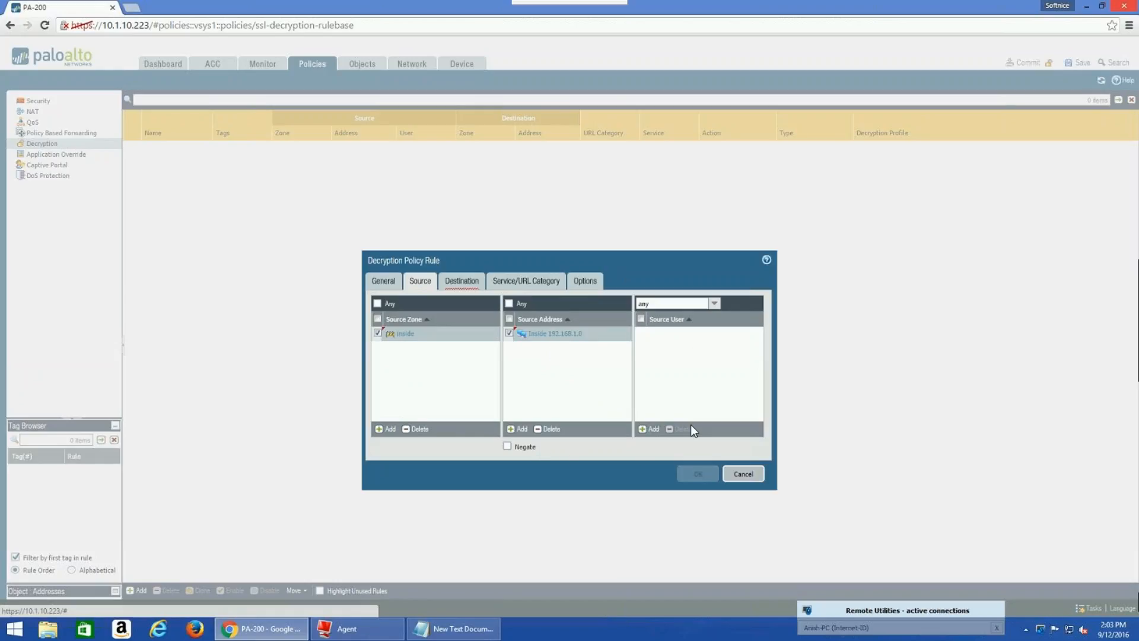
Set the rule's destination zone to Outside
{"action": "left_click", "coordinate": [454, 280]}
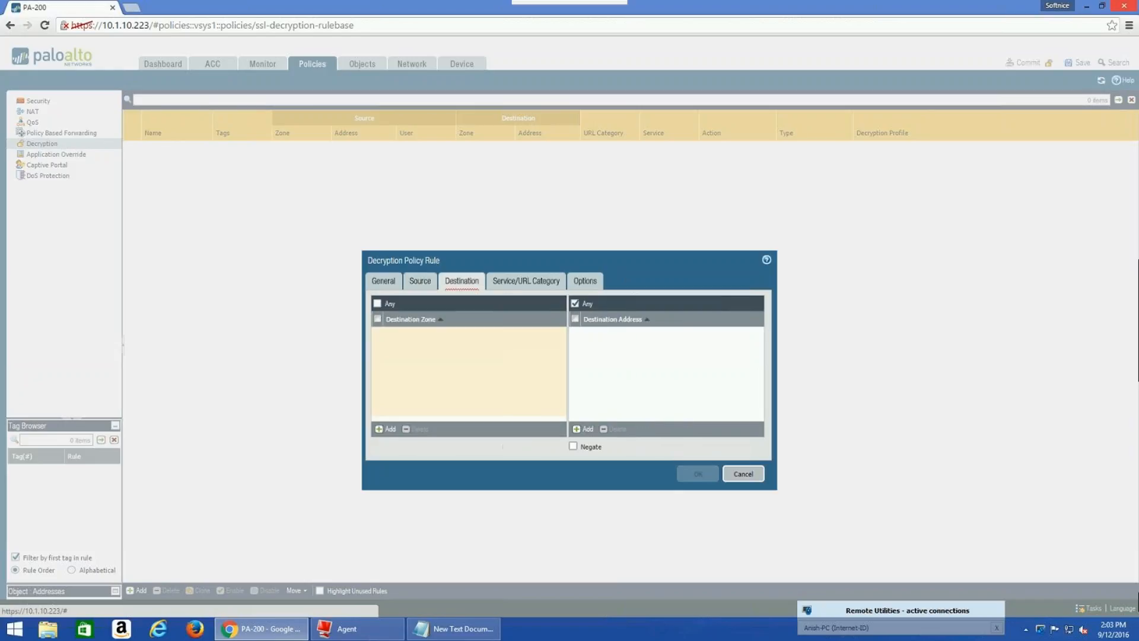
{"action": "left_click", "coordinate": [386, 429]}
{"action": "left_click", "coordinate": [396, 368]}
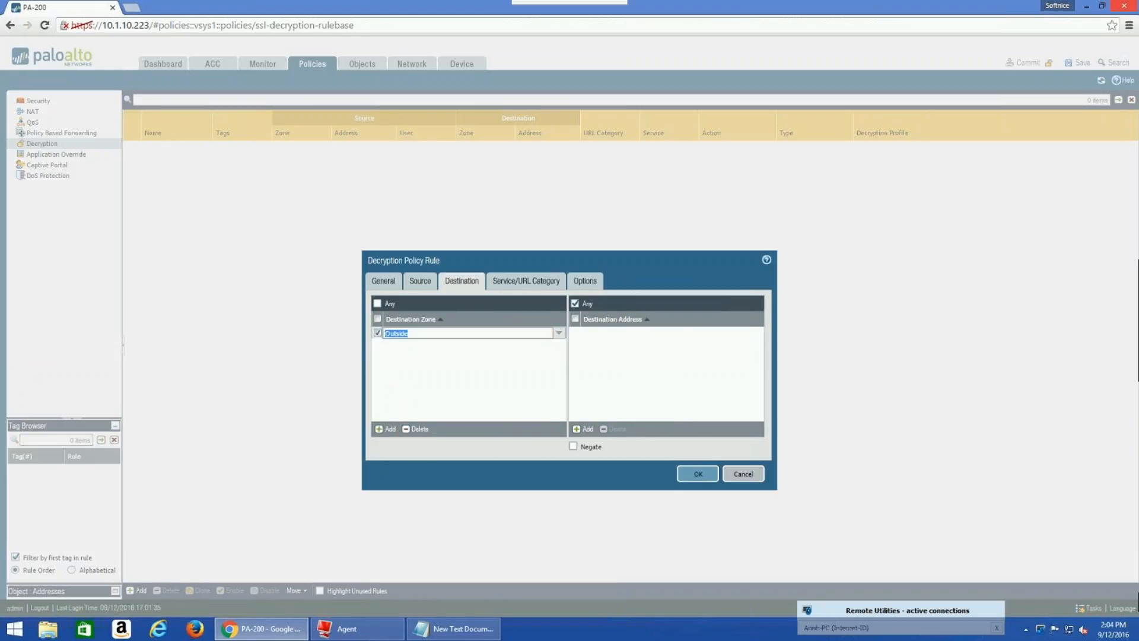
{"action": "left_click", "coordinate": [520, 399]}
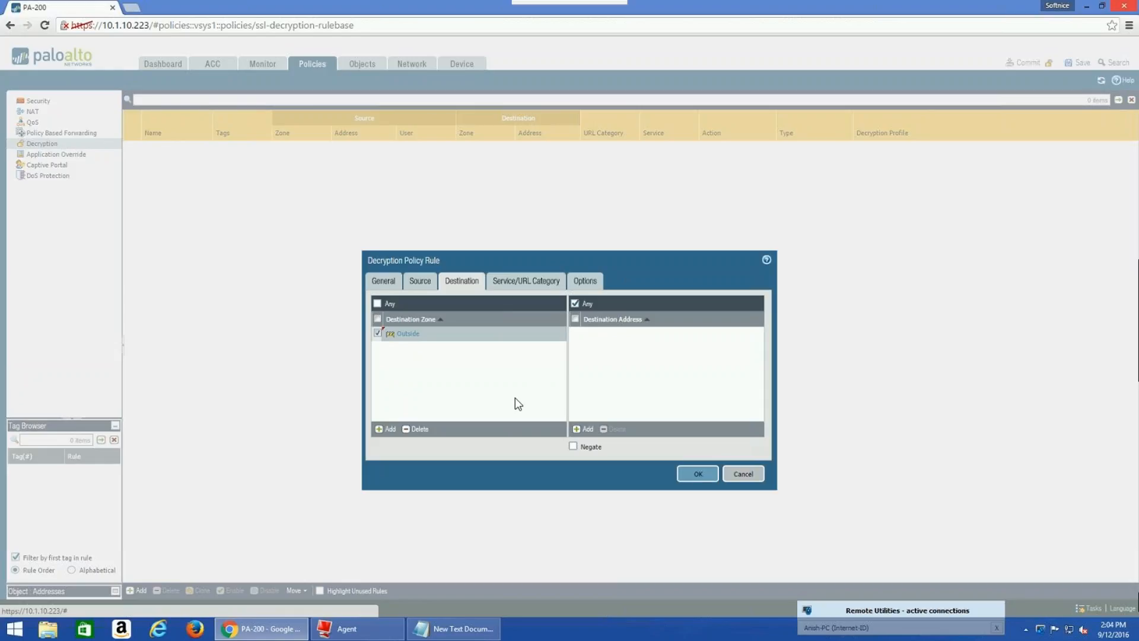
{"action": "left_click", "coordinate": [515, 282]}
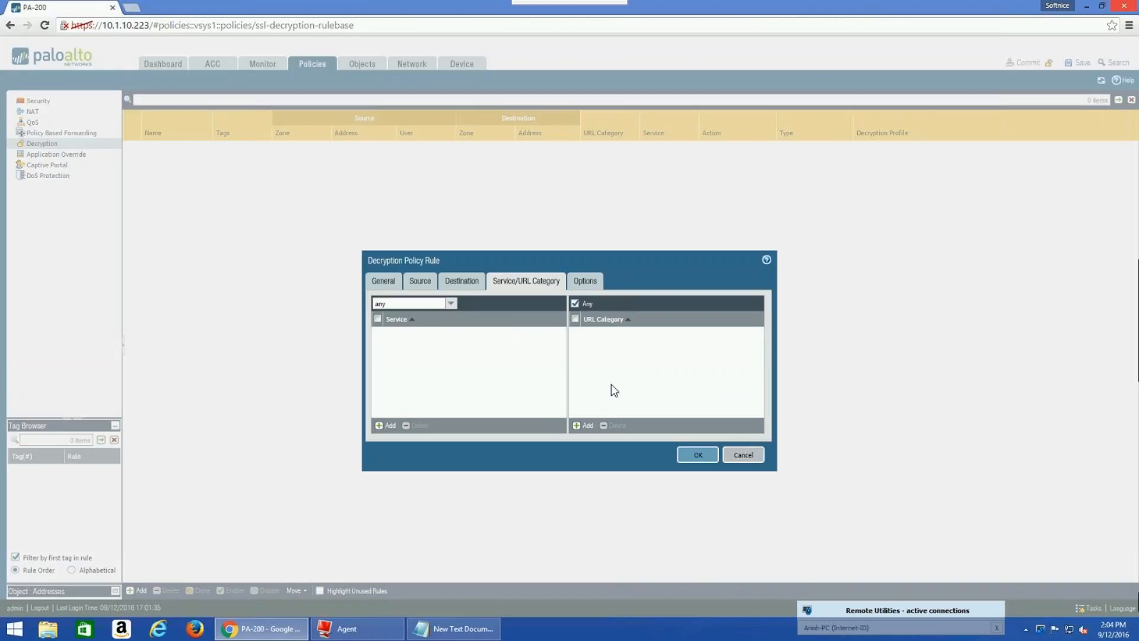
Restrict the rule's URL category to social-networking
{"action": "left_click", "coordinate": [579, 424]}
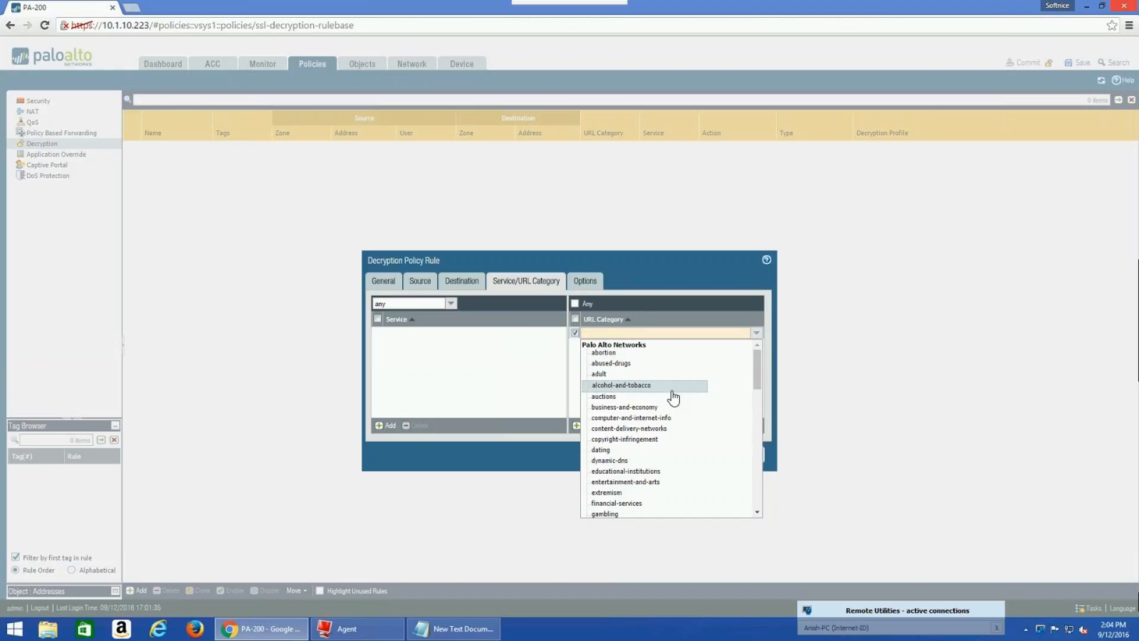
{"action": "type", "text": "social"}
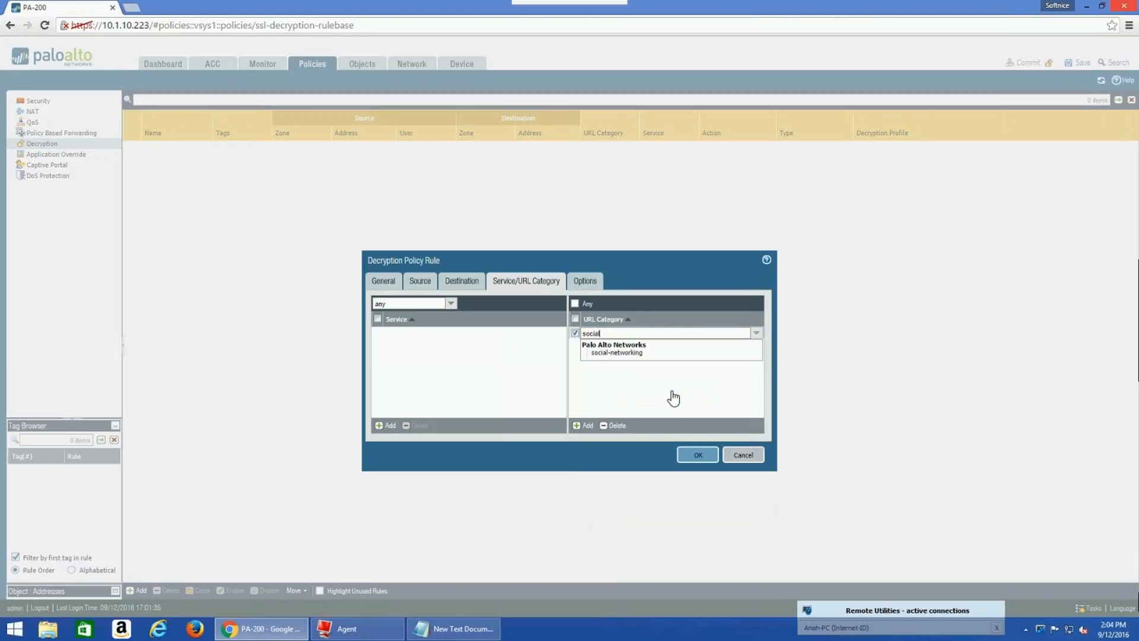
{"action": "left_click", "coordinate": [616, 353]}
{"action": "left_click", "coordinate": [612, 388]}
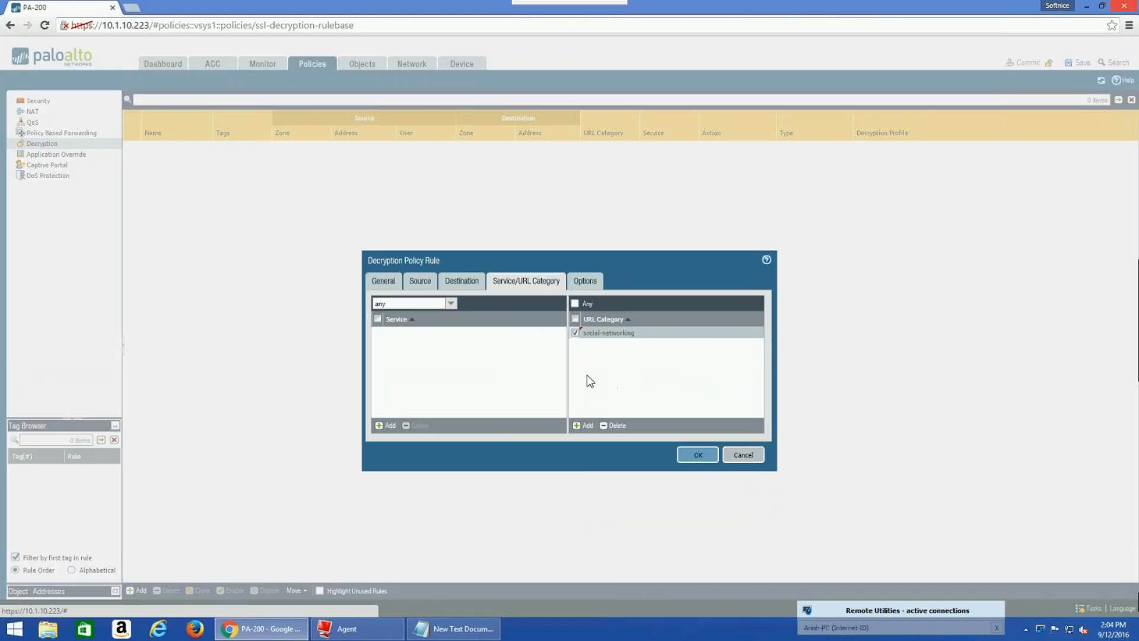
{"action": "left_click", "coordinate": [586, 281]}
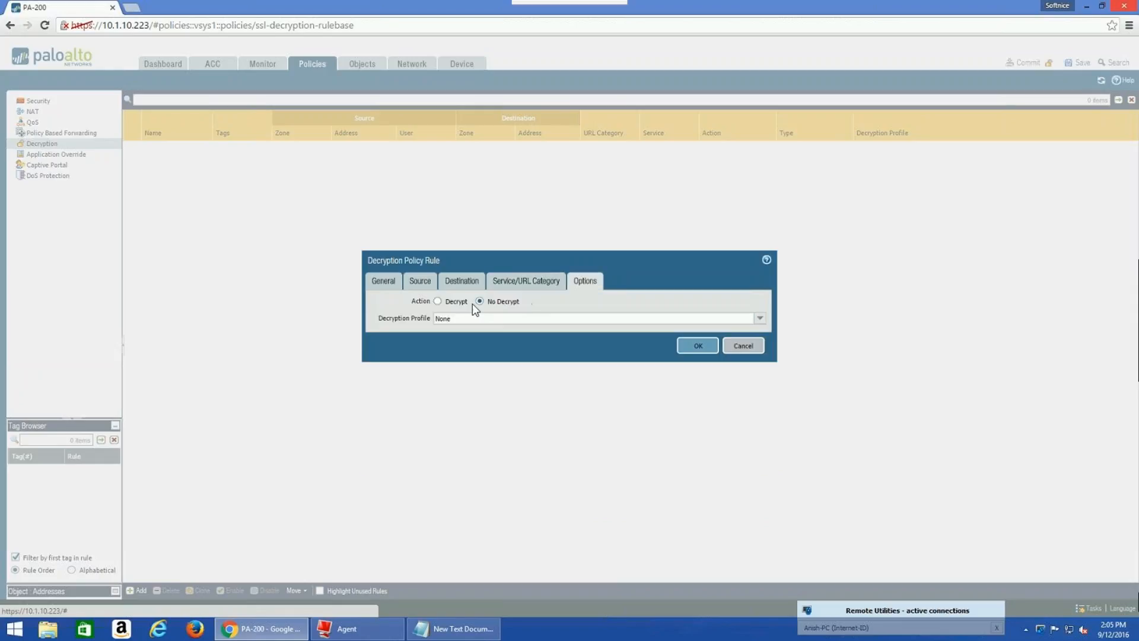
Set the rule action to Decrypt with type SSL Forward Proxy and save the rule
{"action": "left_click", "coordinate": [436, 301]}
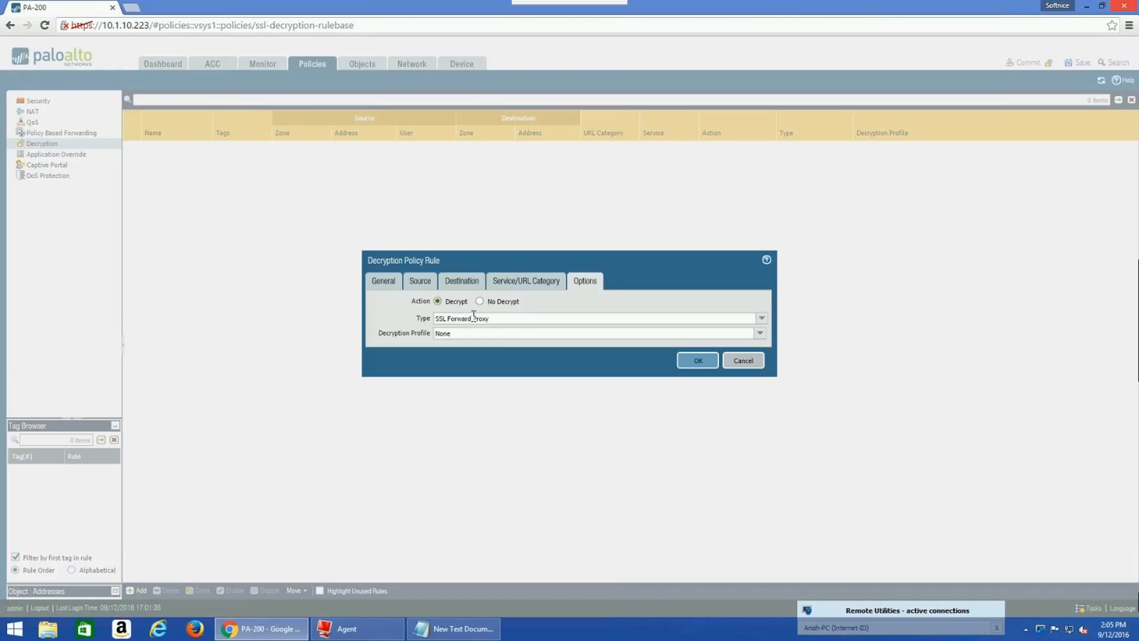
{"action": "left_click_drag", "start_coordinate": [481, 319], "coordinate": [354, 318]}
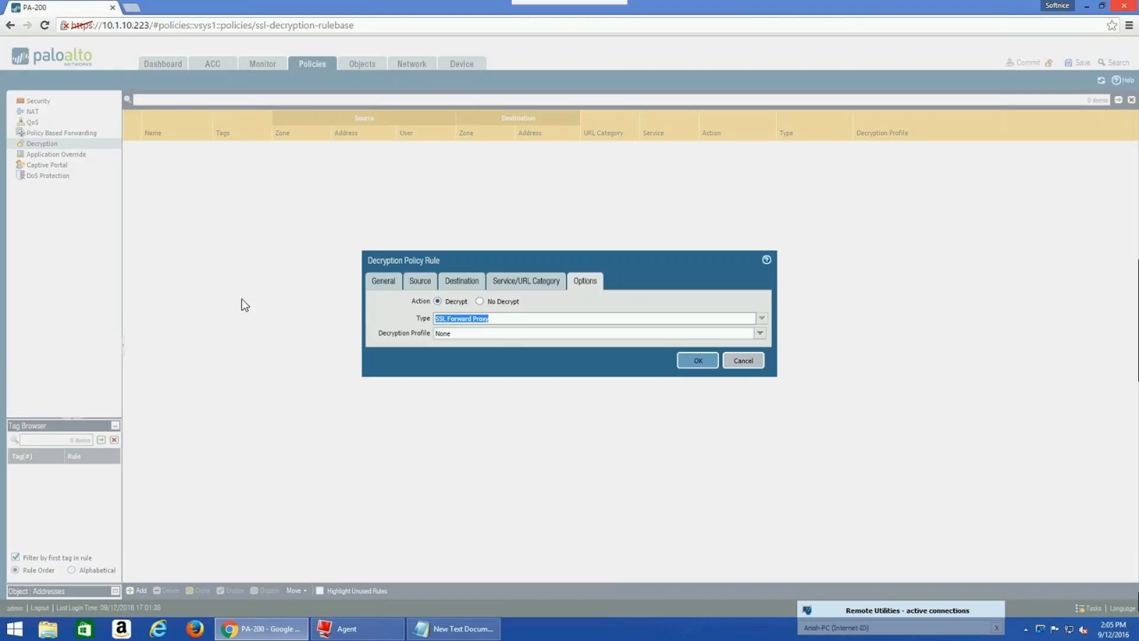
{"action": "left_click", "coordinate": [309, 322]}
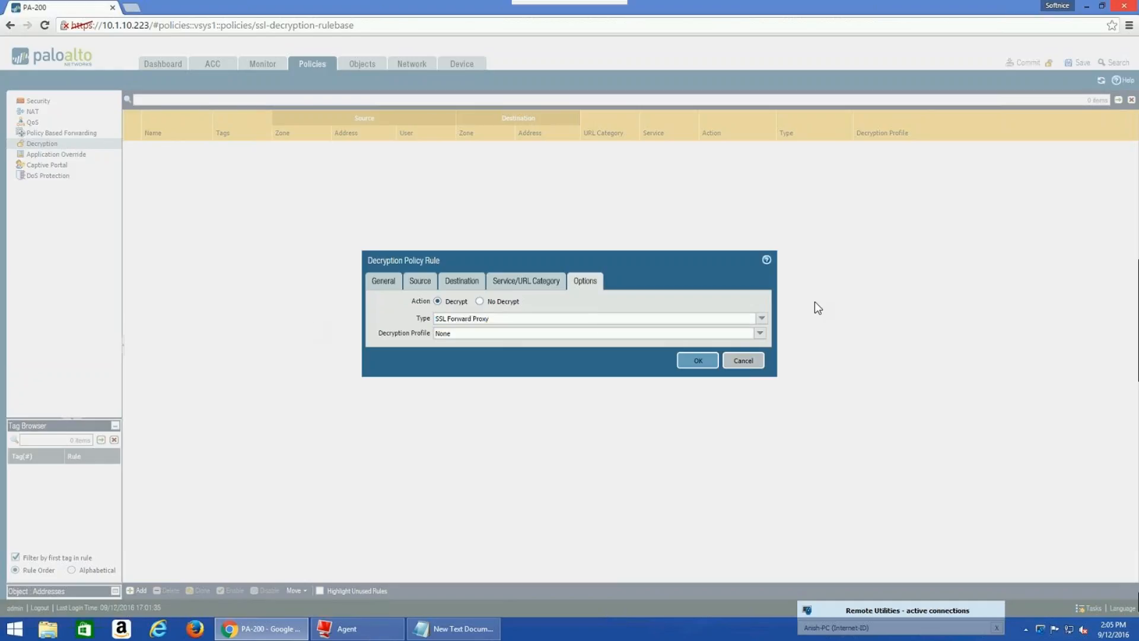
{"action": "left_click", "coordinate": [763, 321]}
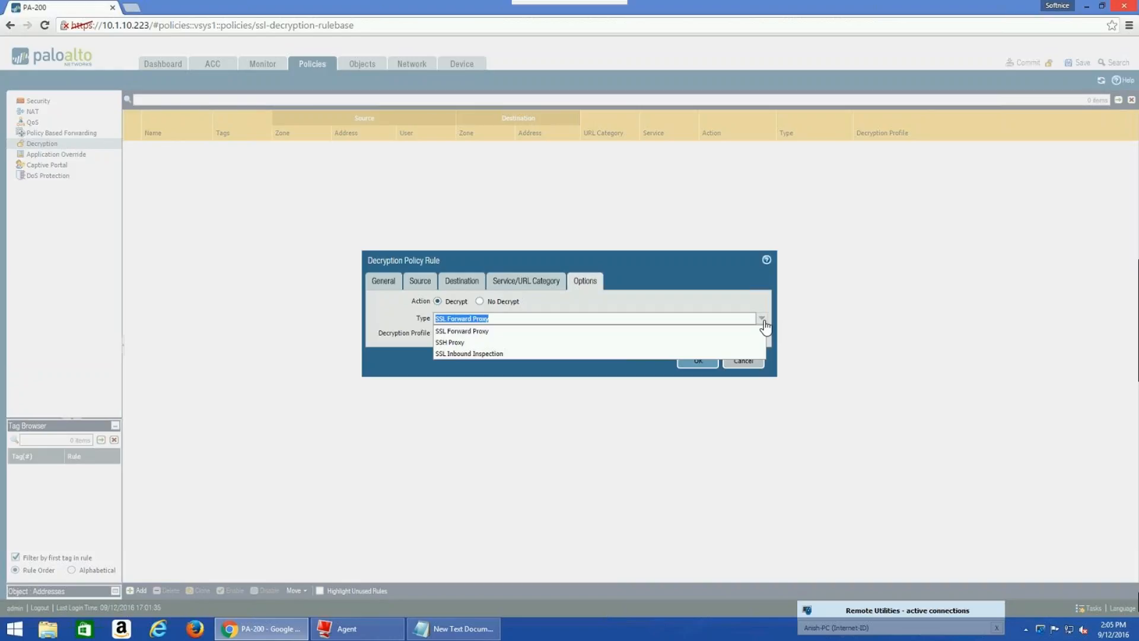
{"action": "left_click", "coordinate": [764, 321]}
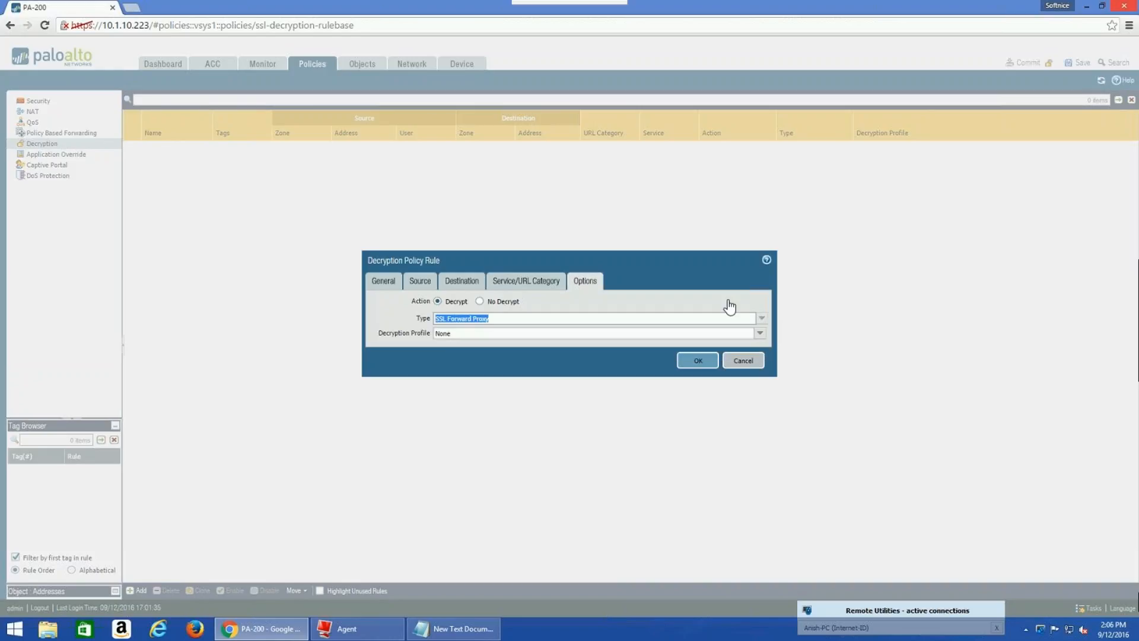
{"action": "left_click", "coordinate": [710, 294]}
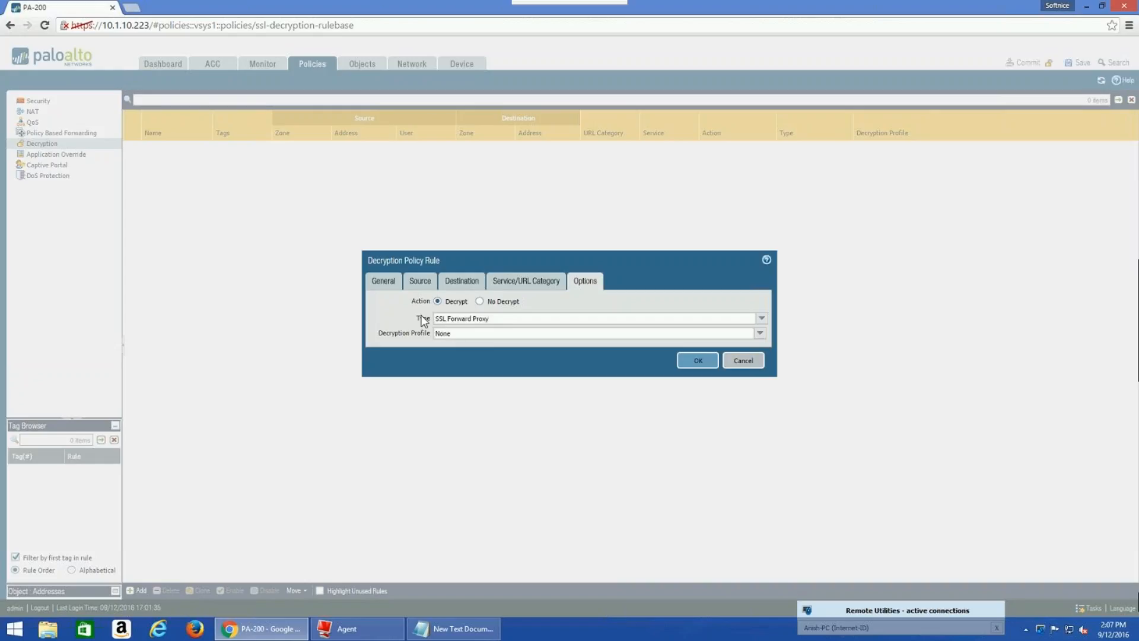
{"action": "left_click", "coordinate": [710, 363]}
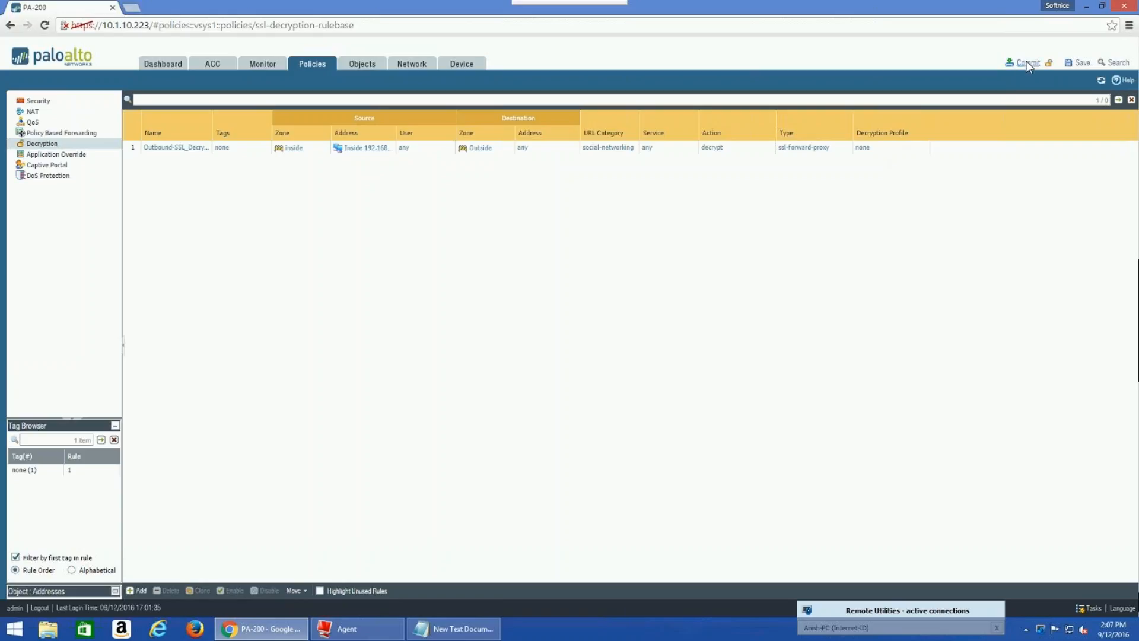
Commit the configuration to the firewall and wait for it to complete successfully
{"action": "left_click", "coordinate": [1028, 62]}
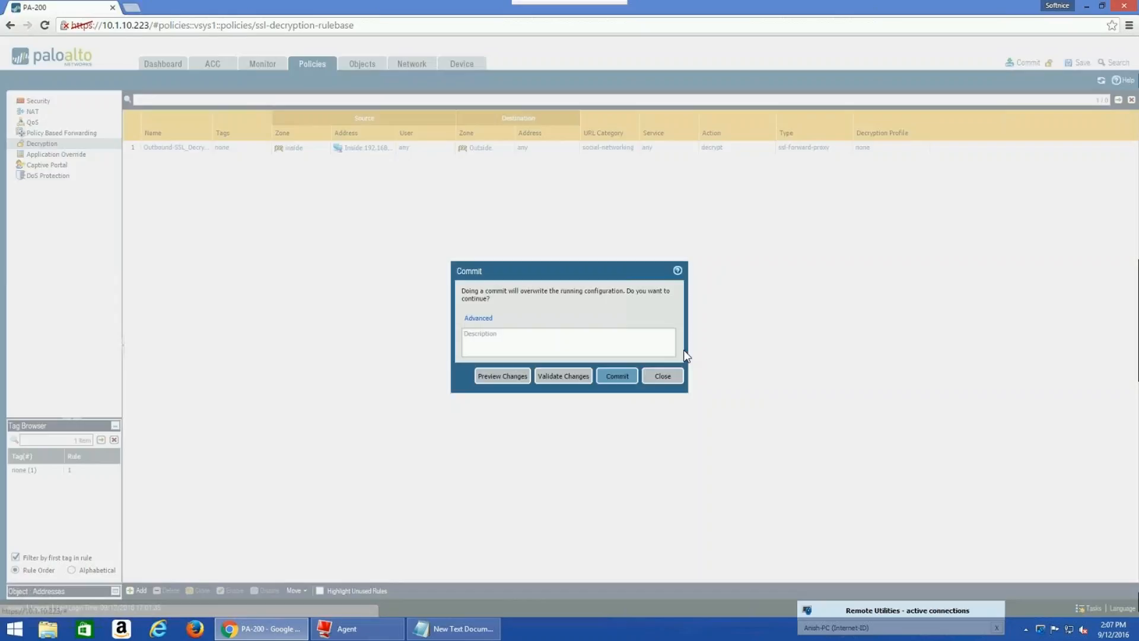
{"action": "left_click", "coordinate": [618, 379]}
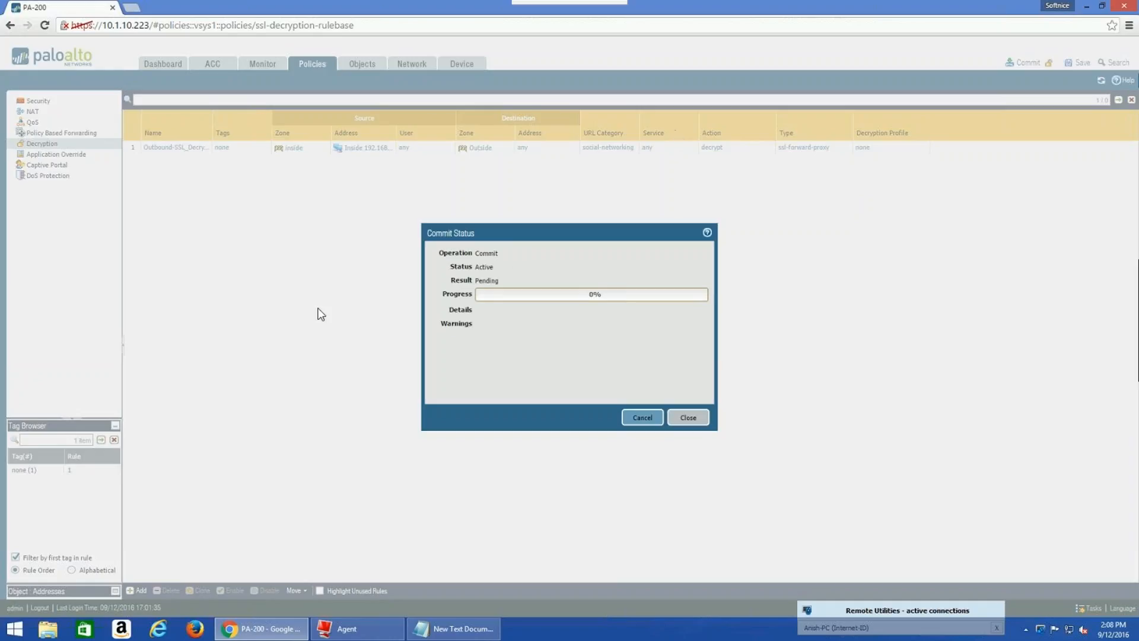
{"action": "mouse_move", "coordinate": [2, 6]}
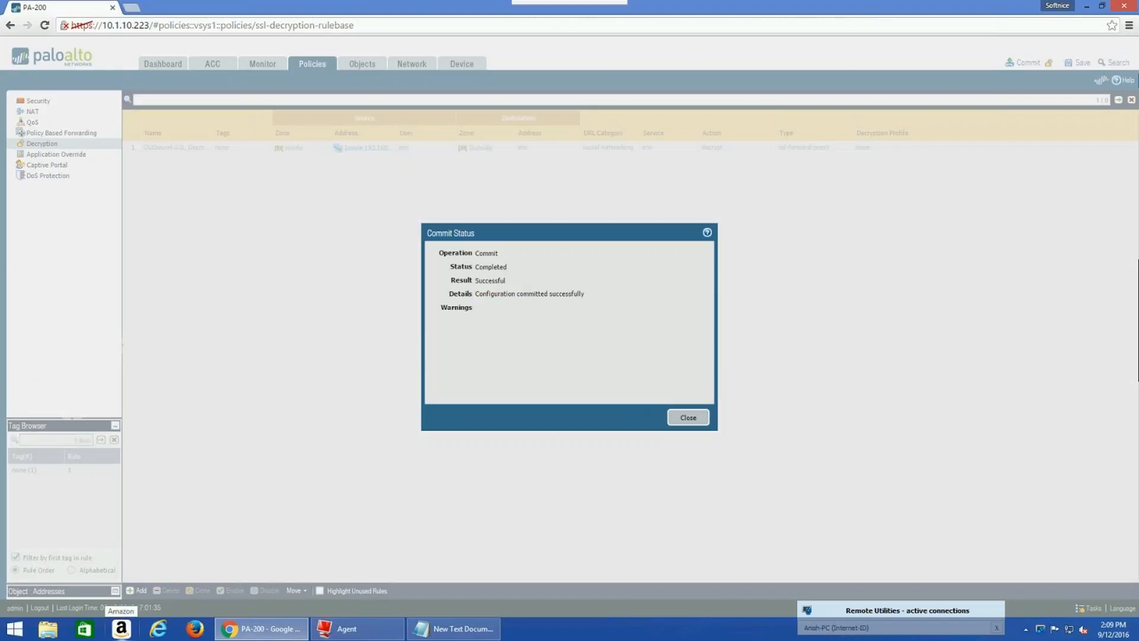
Close the Commit Status dialog after the successful commit
{"action": "left_click", "coordinate": [687, 417]}
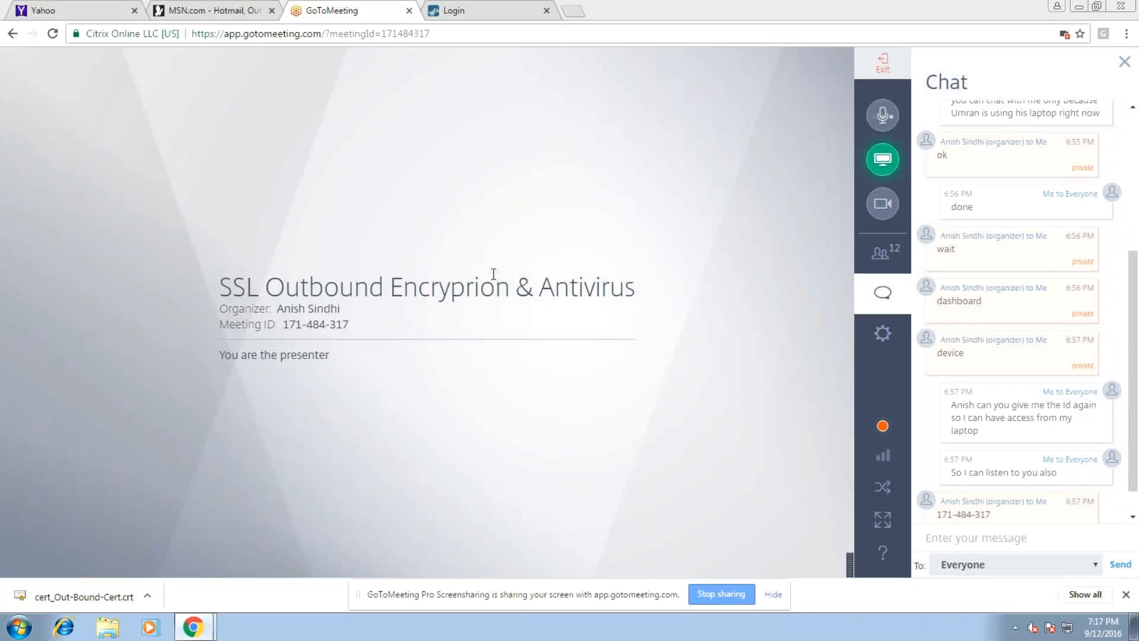
Return to the Palo Alto login tab, then load facebook.com in a new tab
{"action": "left_click", "coordinate": [483, 8]}
{"action": "type", "text": "admin"}
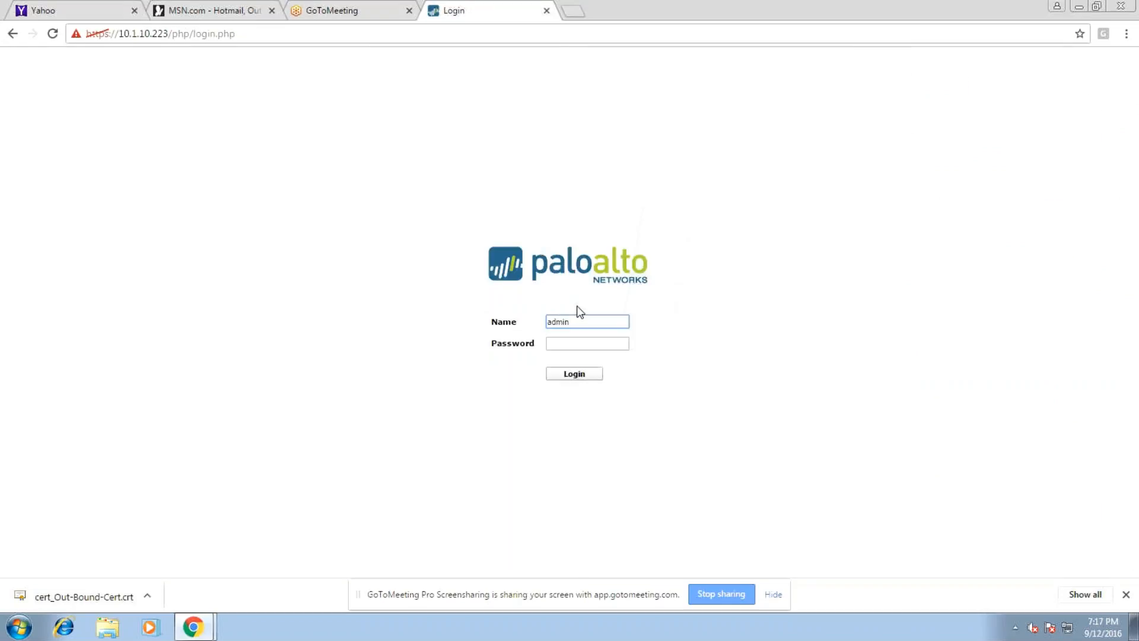
{"action": "left_click", "coordinate": [573, 12]}
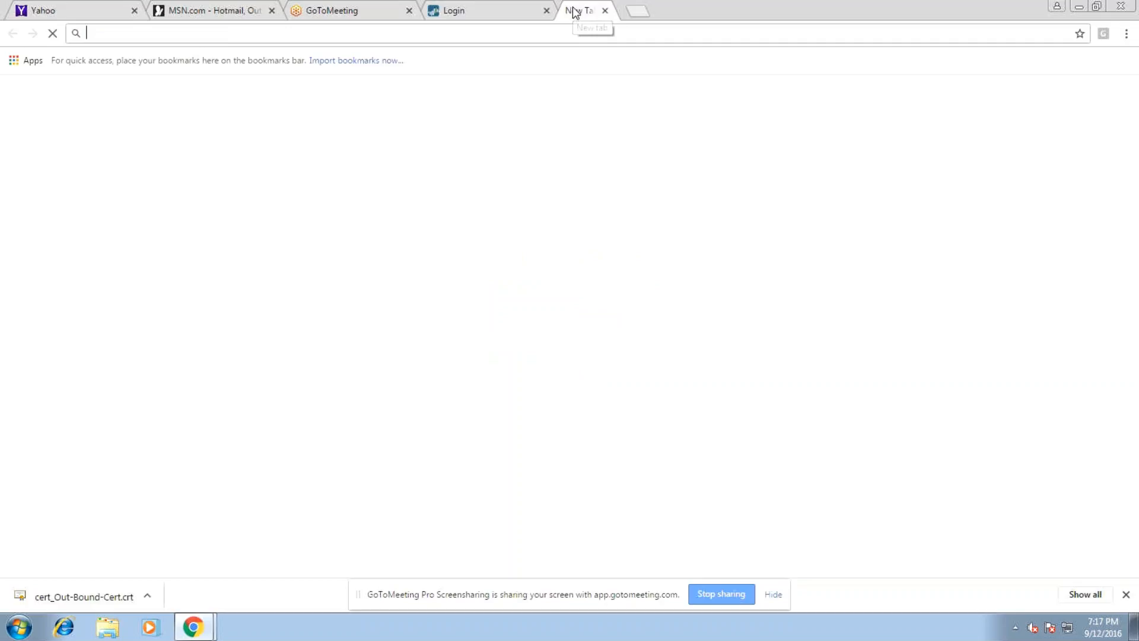
{"action": "type", "text": "facebook.com"}
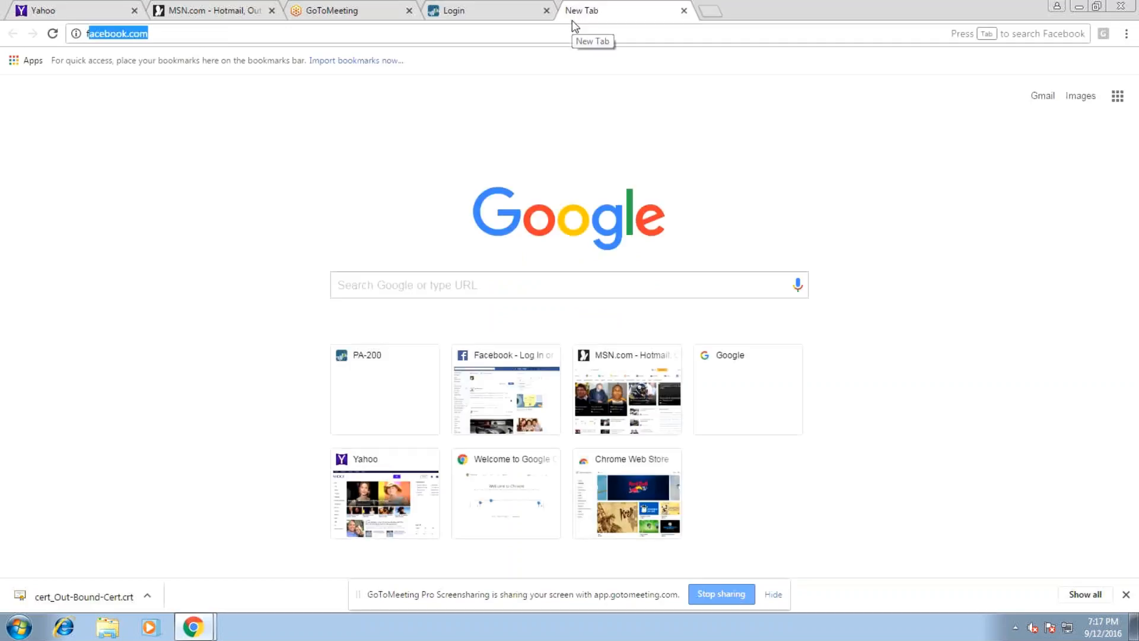
{"action": "key", "text": "Return"}
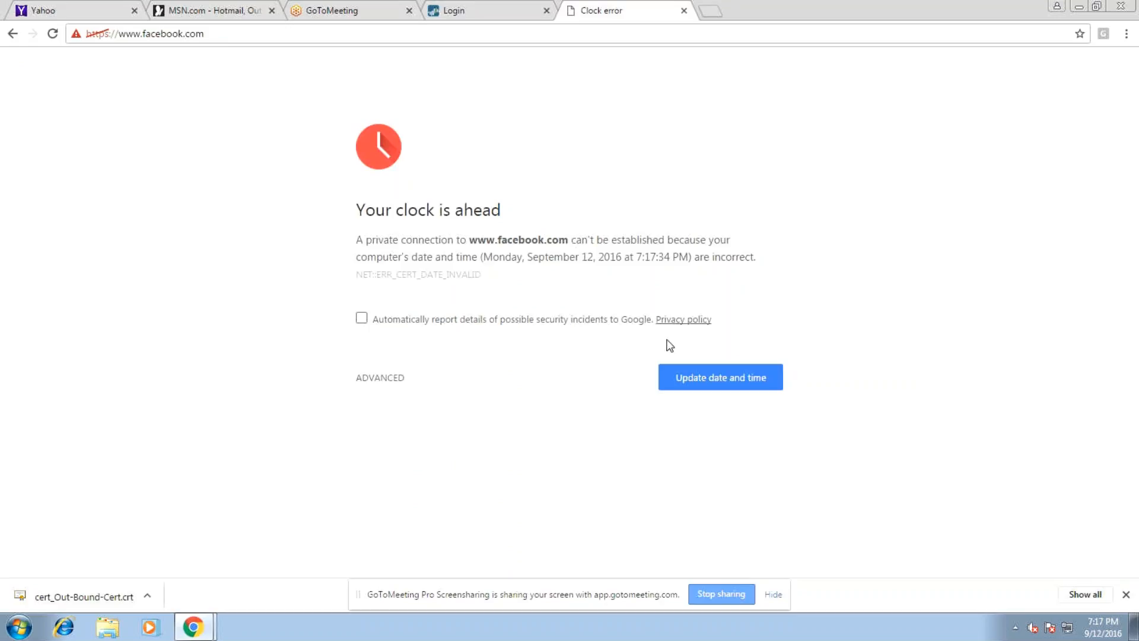
Set the Windows system time to 2:12 PM and close the date and time dialogs
{"action": "left_click", "coordinate": [686, 379]}
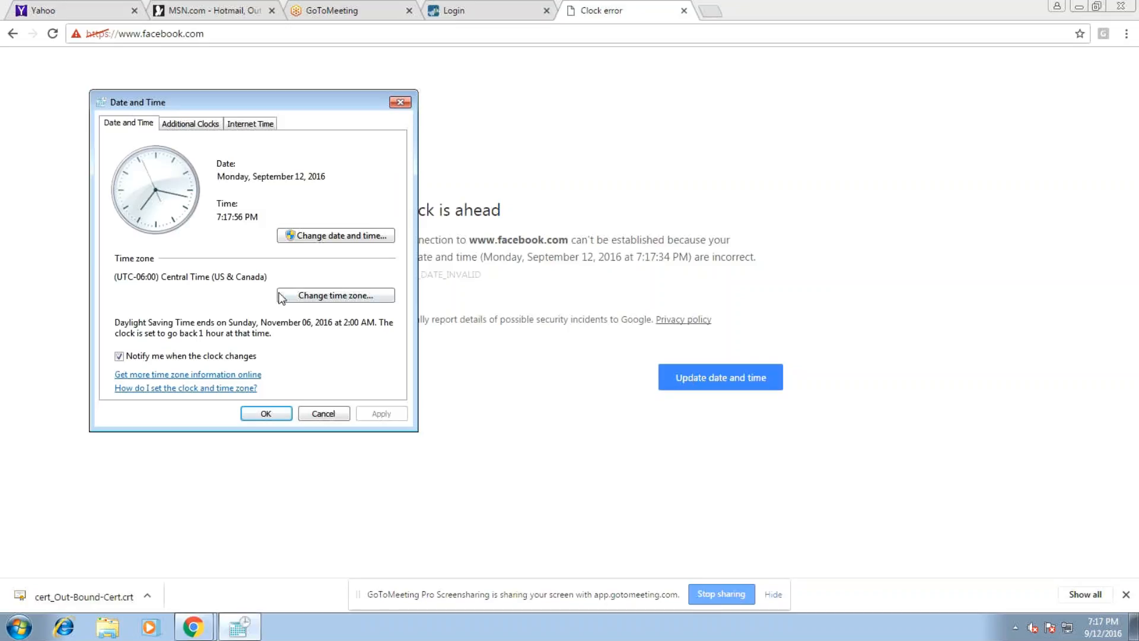
{"action": "left_click", "coordinate": [330, 237]}
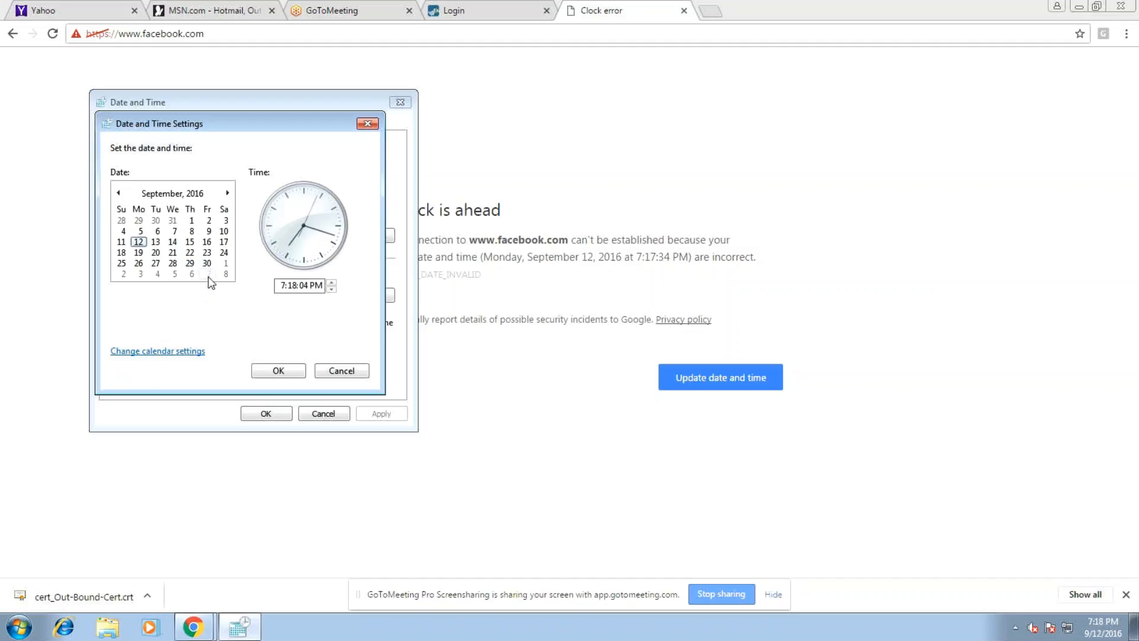
{"action": "left_click", "coordinate": [286, 286]}
{"action": "type", "text": "2"}
{"action": "left_click", "coordinate": [296, 284]}
{"action": "type", "text": "1"}
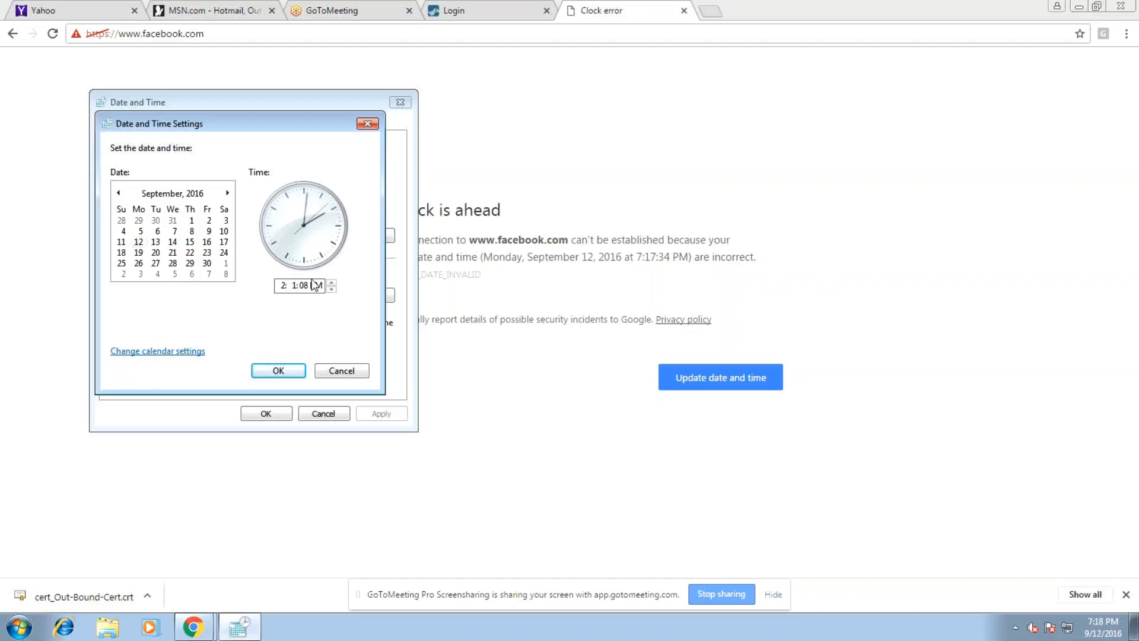
{"action": "type", "text": "2"}
{"action": "left_click", "coordinate": [276, 372]}
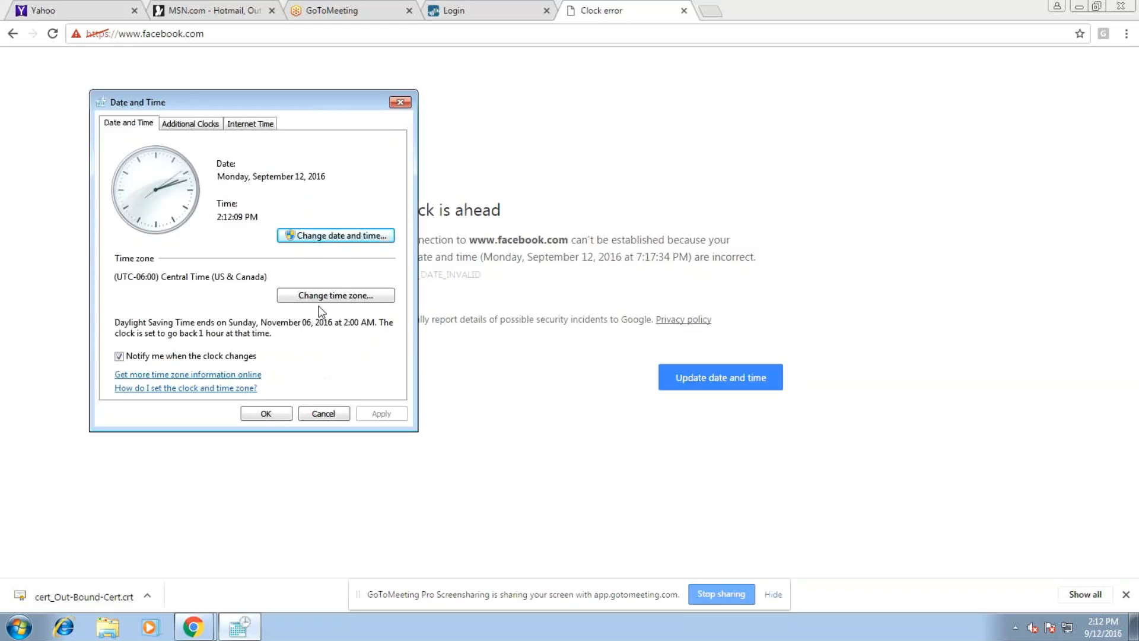
{"action": "left_click", "coordinate": [277, 414]}
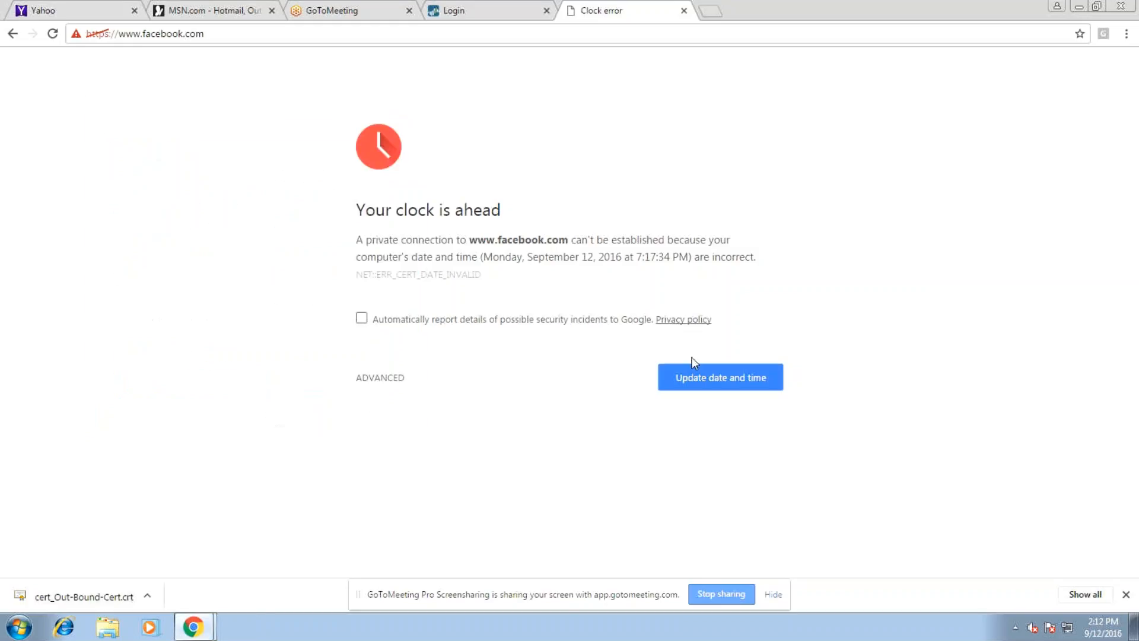
{"action": "left_click", "coordinate": [438, 34]}
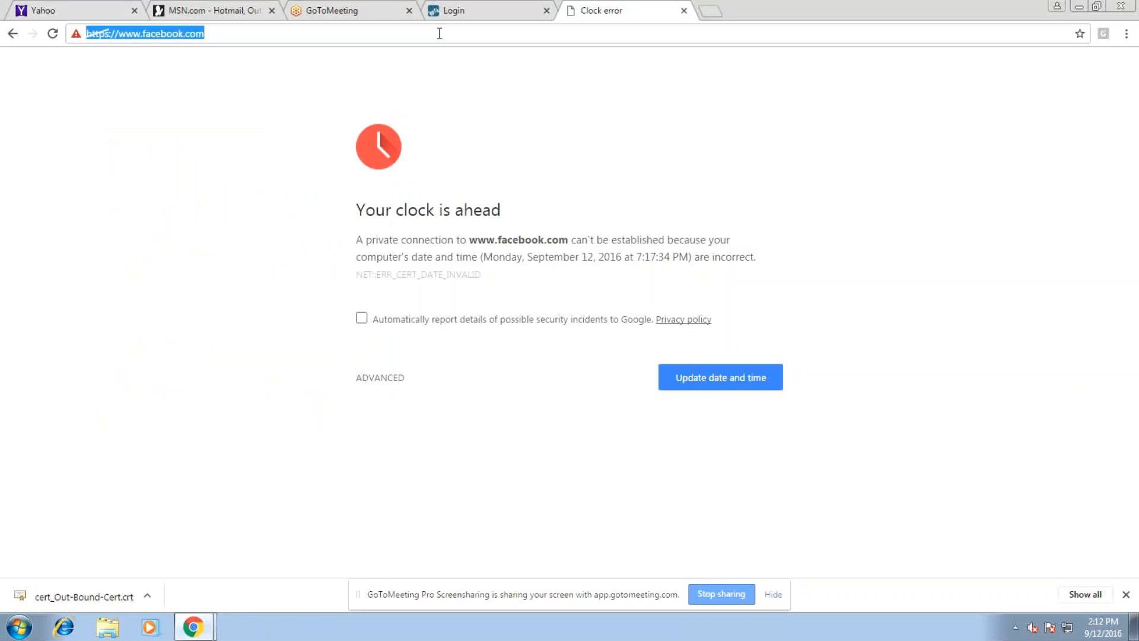
{"action": "key", "text": "Return"}
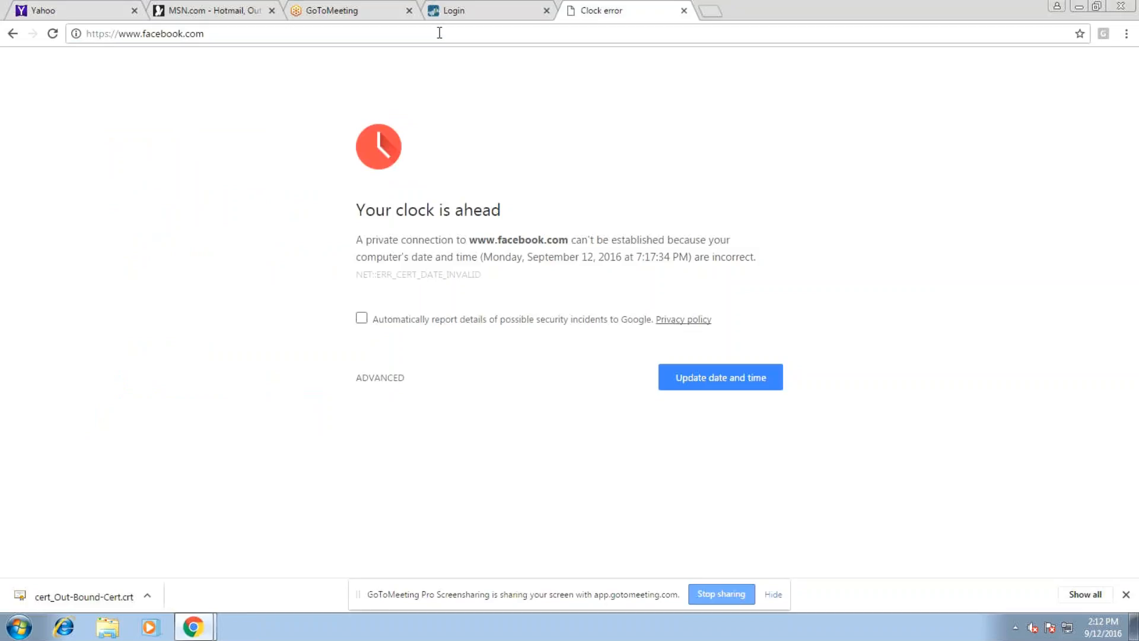
{"action": "left_click", "coordinate": [439, 33]}
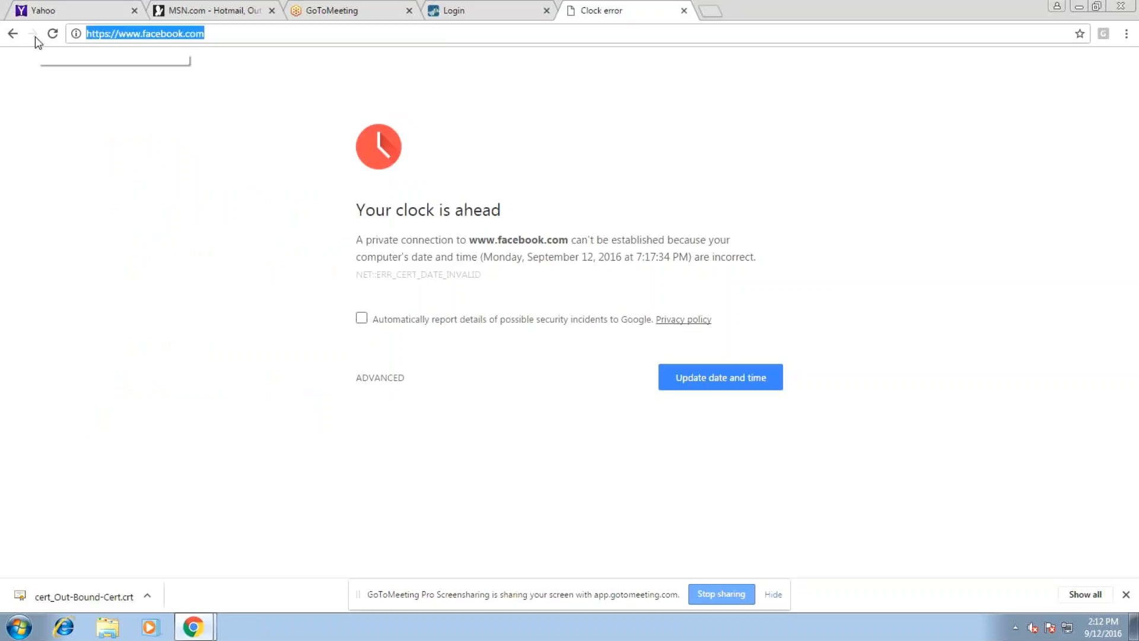
{"action": "type", "text": "fa"}
{"action": "key", "text": "Return"}
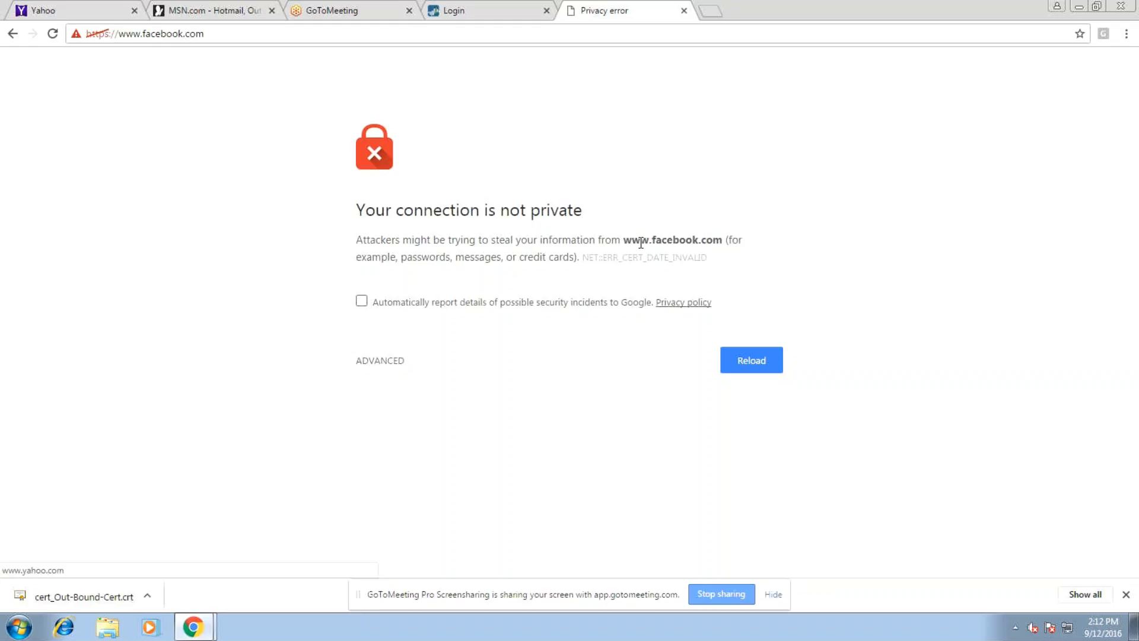
Inspect the certificate error details, dismiss the sharing bar, and close the facebook tab
{"action": "left_click", "coordinate": [364, 361]}
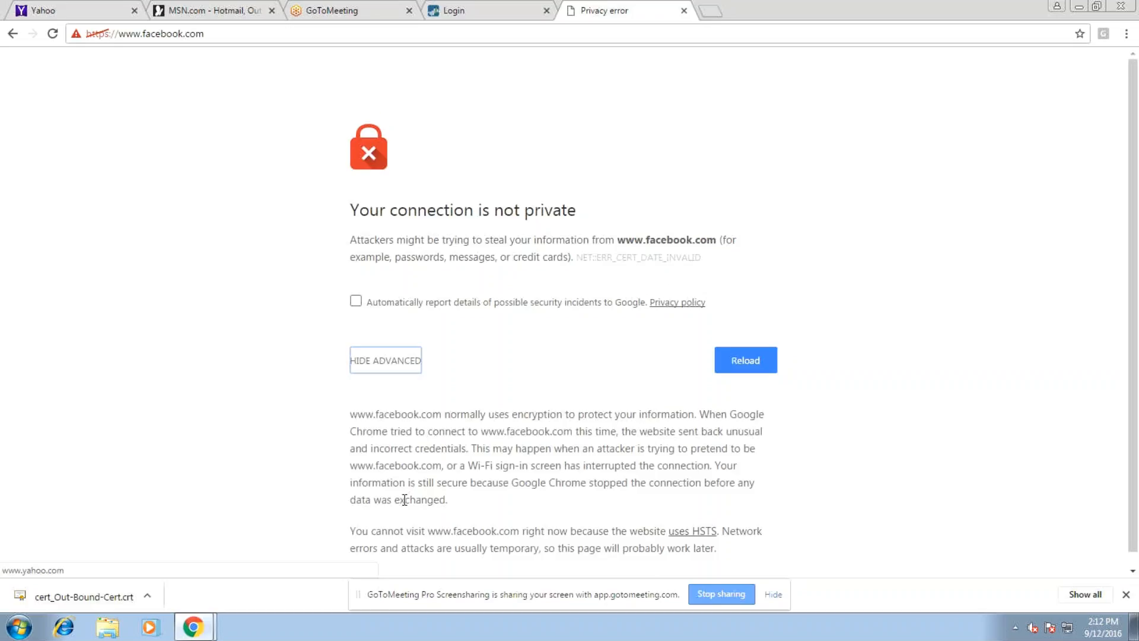
{"action": "left_click", "coordinate": [772, 595]}
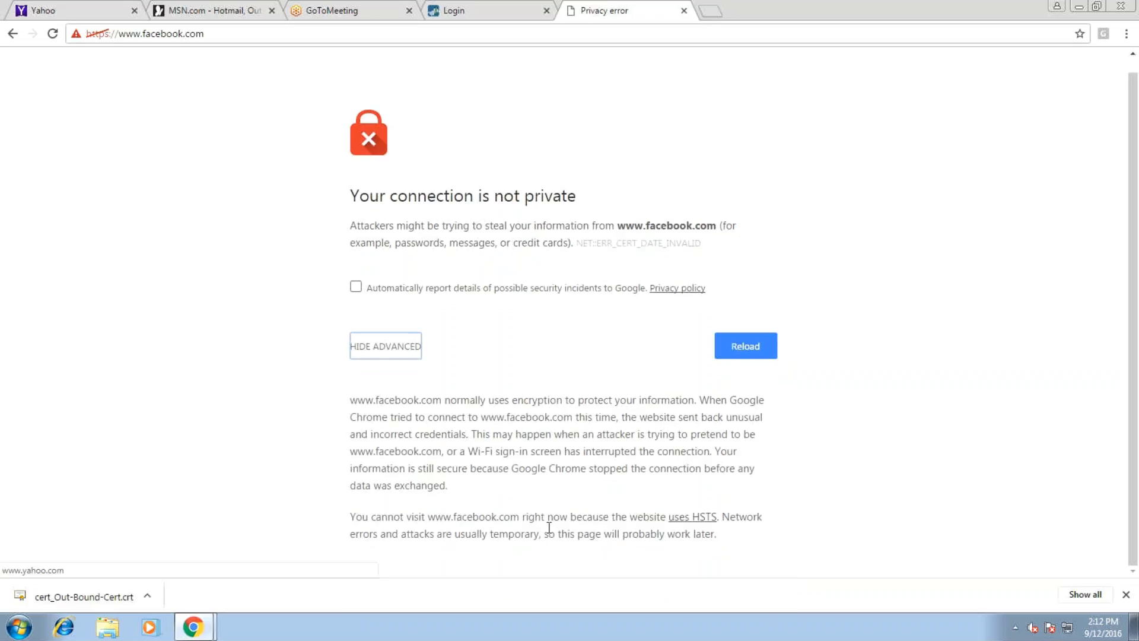
{"action": "left_click", "coordinate": [376, 353]}
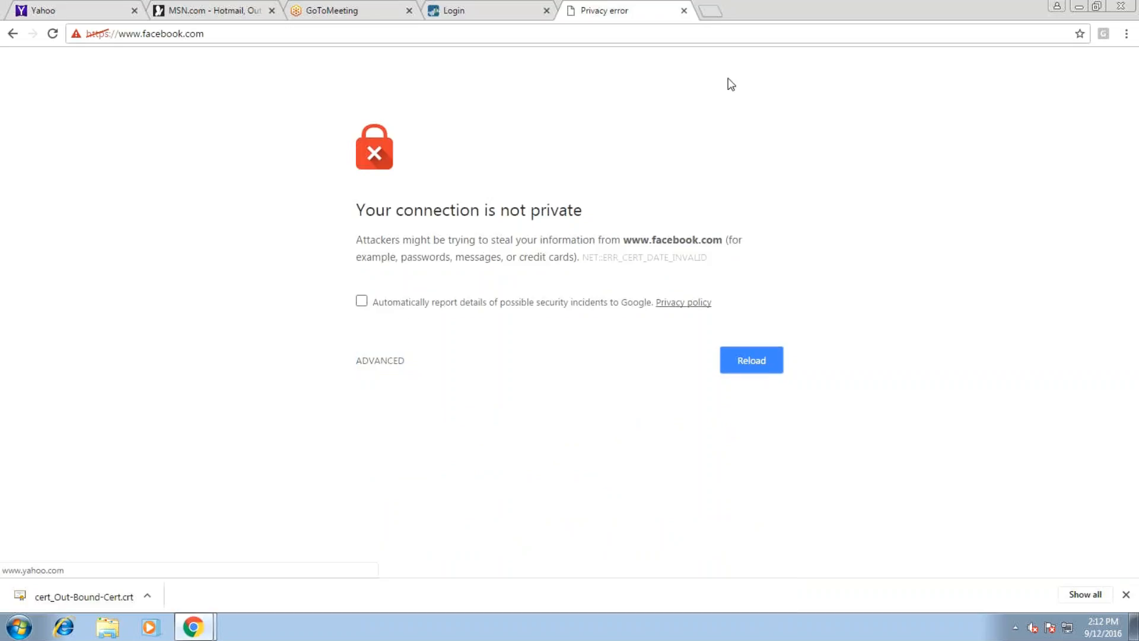
{"action": "left_click", "coordinate": [684, 11]}
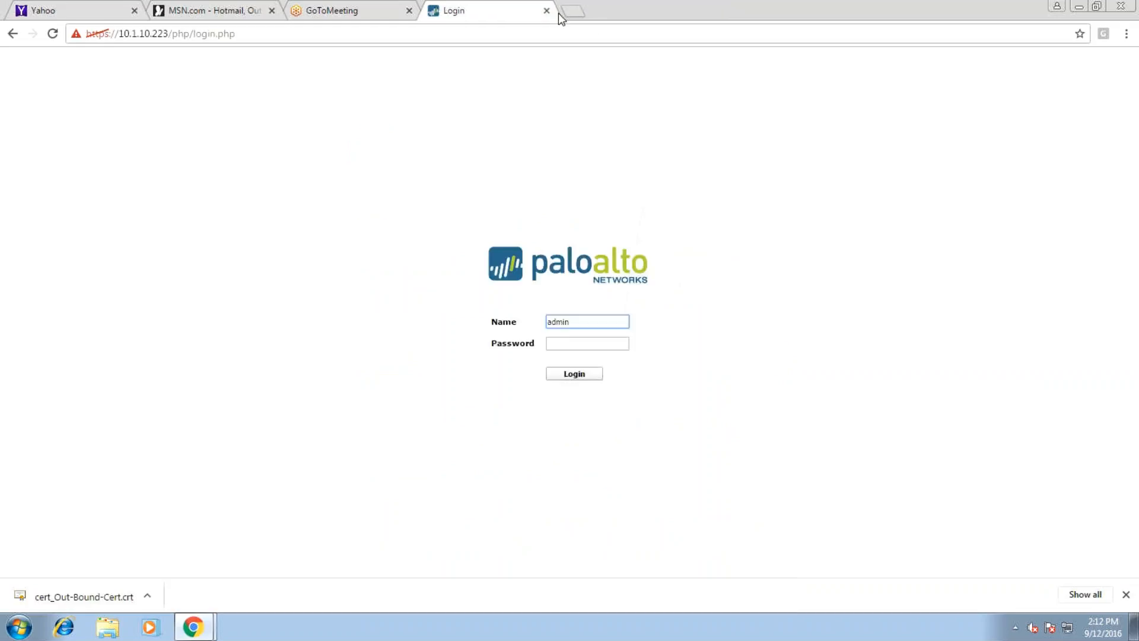
{"action": "left_click", "coordinate": [571, 11]}
{"action": "type", "text": "m"}
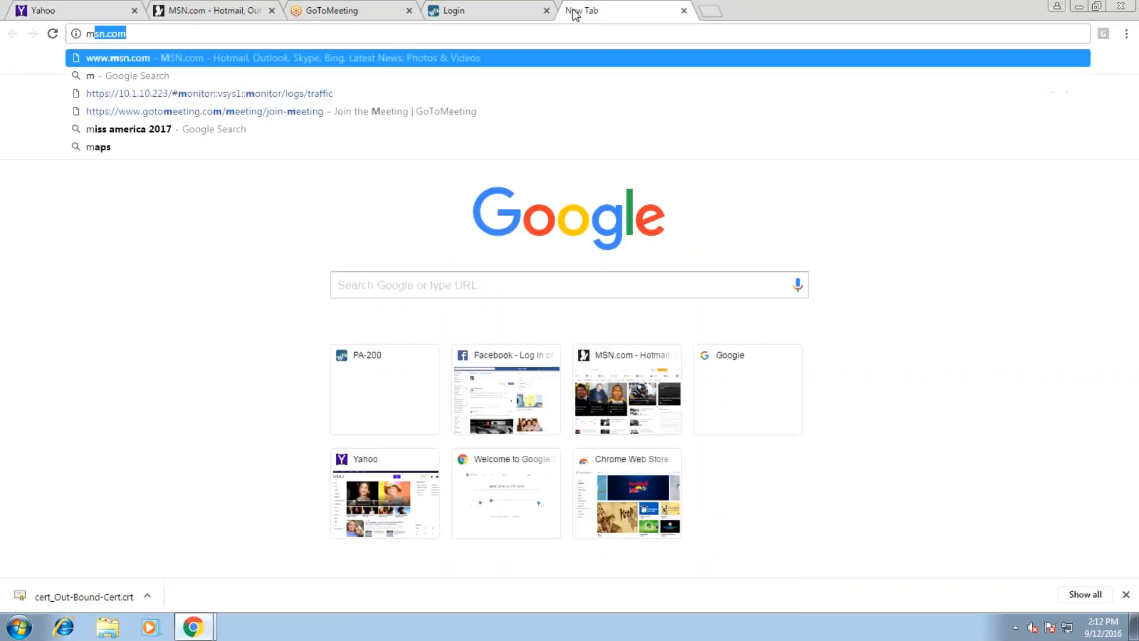
{"action": "type", "text": ".facebook"}
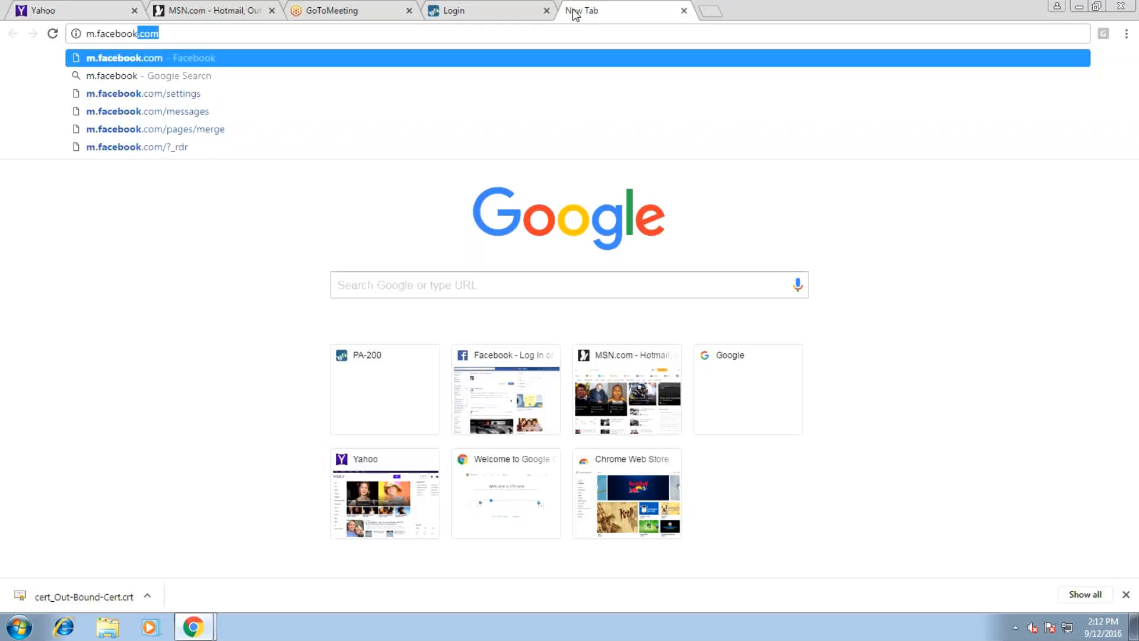
{"action": "type", "text": ".co"}
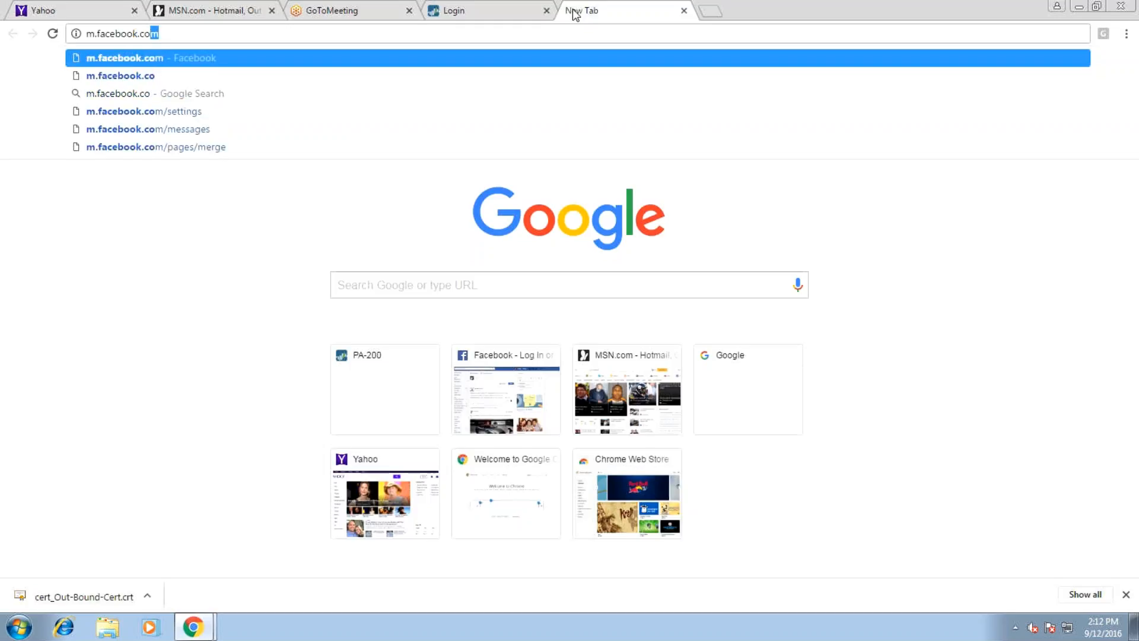
{"action": "key", "text": "Return"}
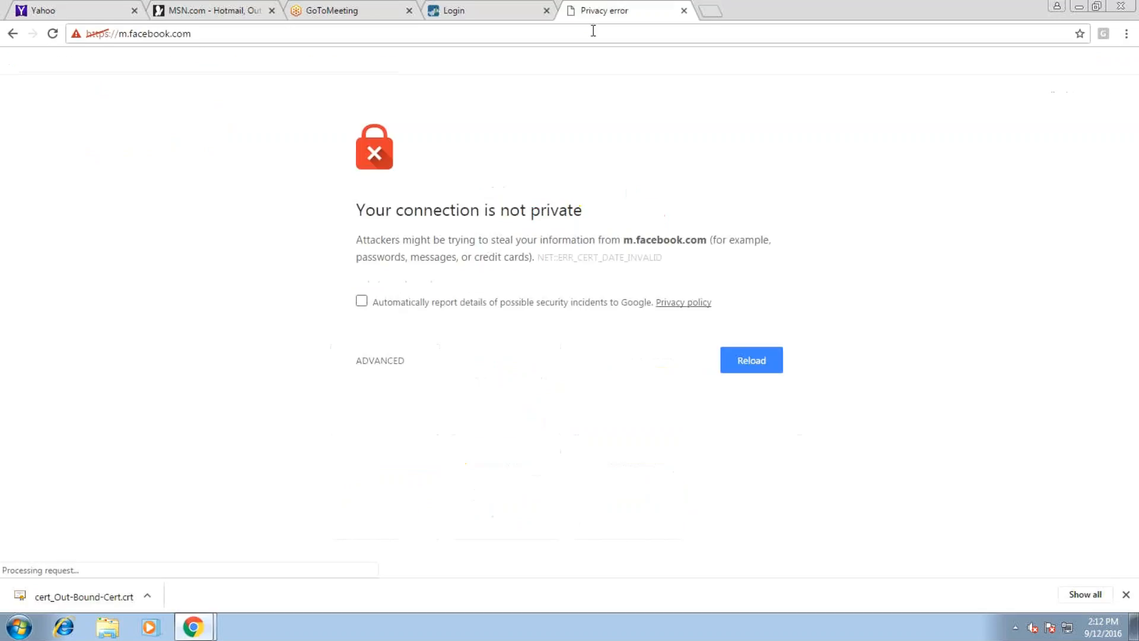
{"action": "left_click", "coordinate": [711, 8]}
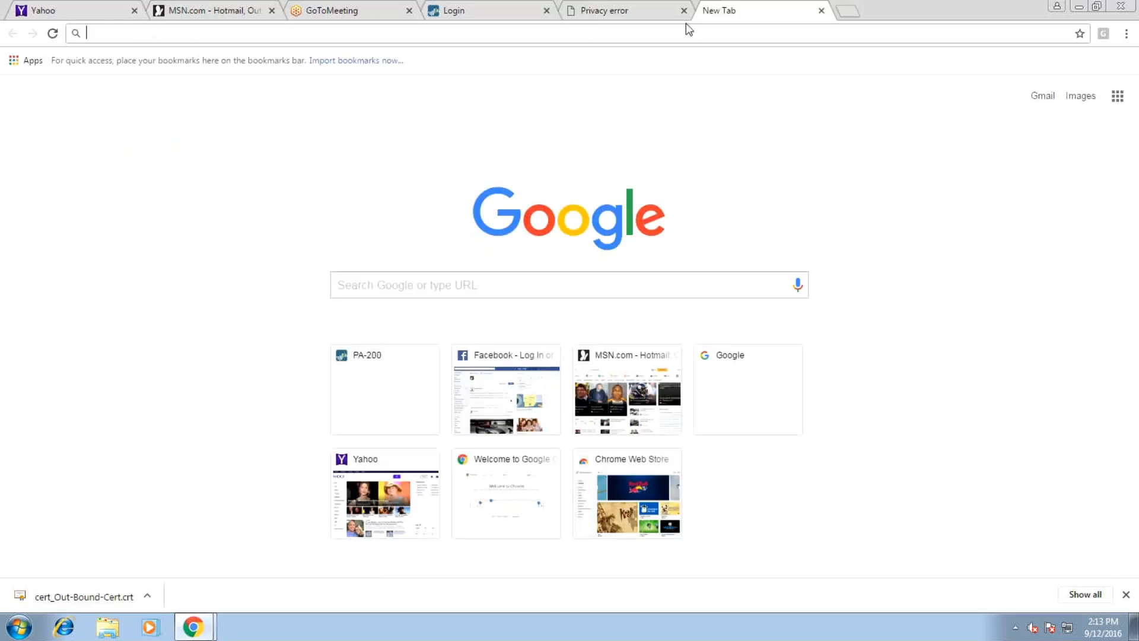
{"action": "type", "text": "www.facebook.com"}
{"action": "key", "text": "Return"}
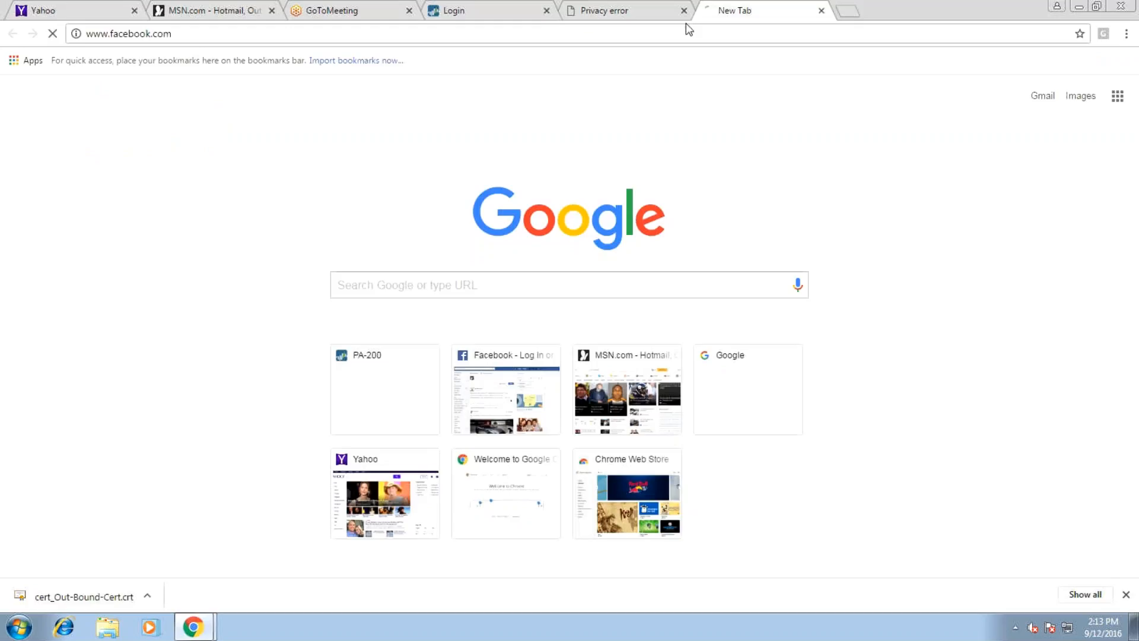
{"action": "left_click", "coordinate": [683, 10]}
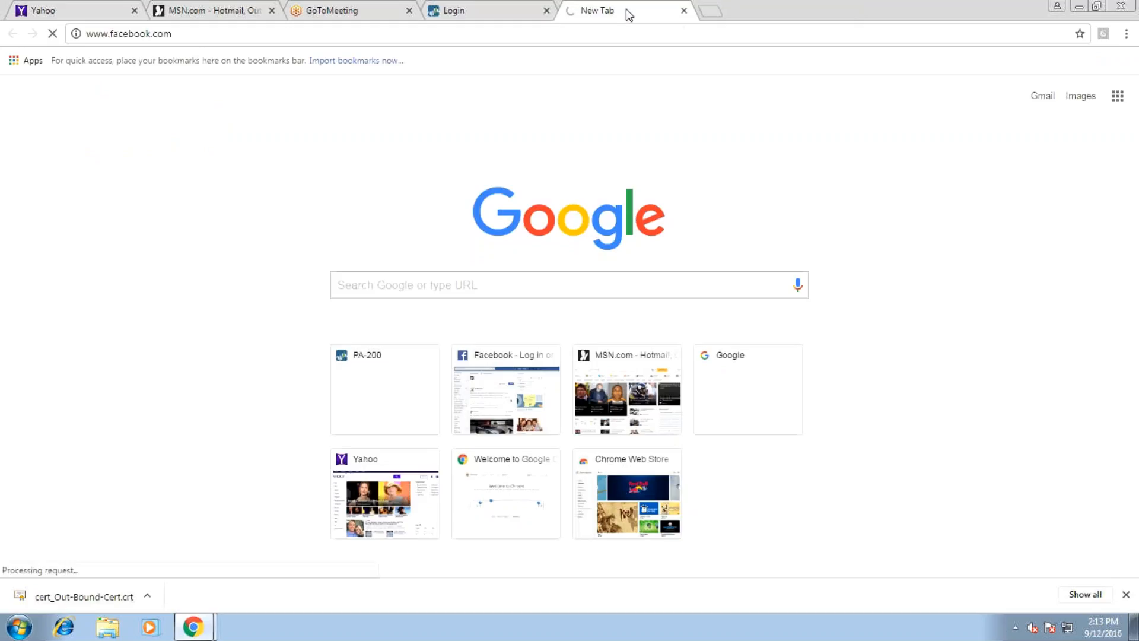
Search Google for 'palo alto' and open the Palo Alto Networks website
{"action": "left_click", "coordinate": [623, 35]}
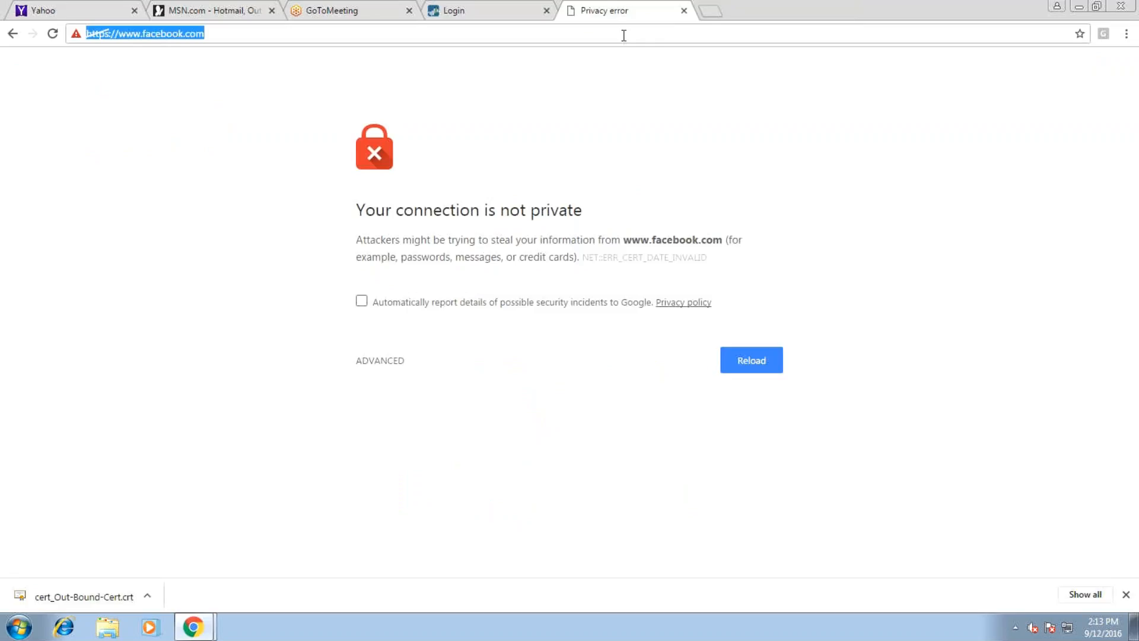
{"action": "type", "text": "google"}
{"action": "key", "text": "Return"}
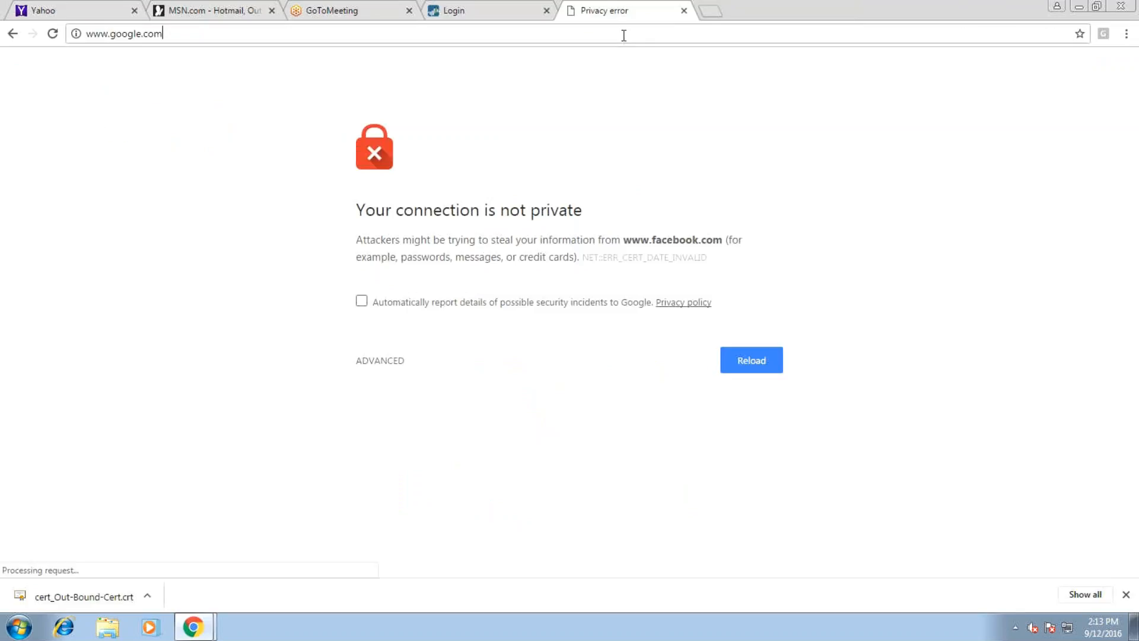
{"action": "key", "text": "ctrl+l"}
{"action": "type", "text": "palo"}
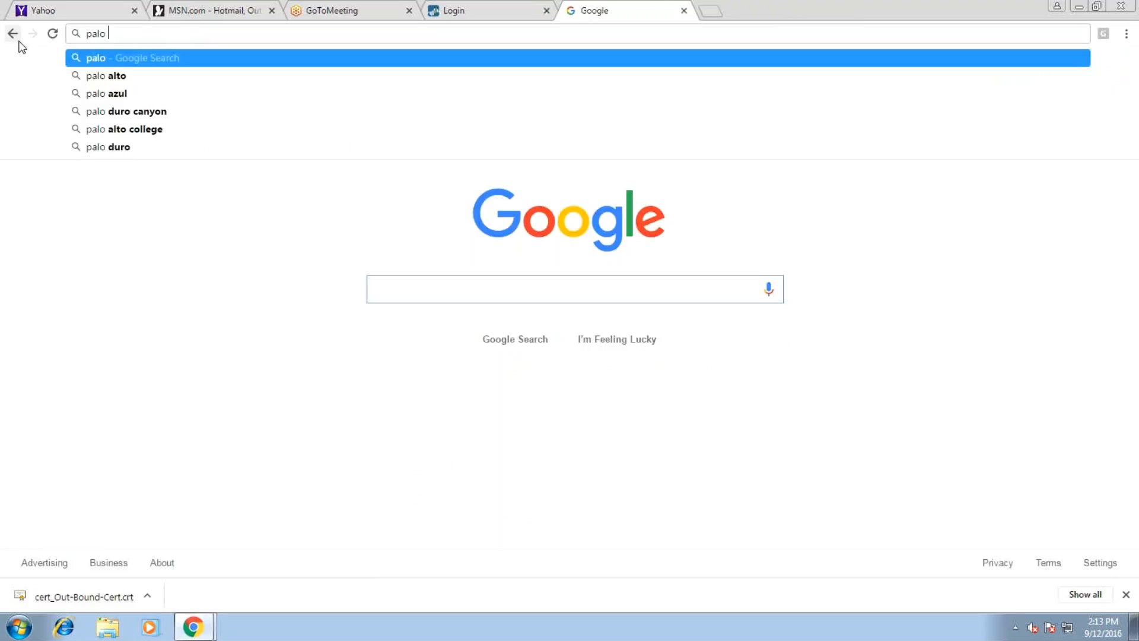
{"action": "key", "text": "Down"}
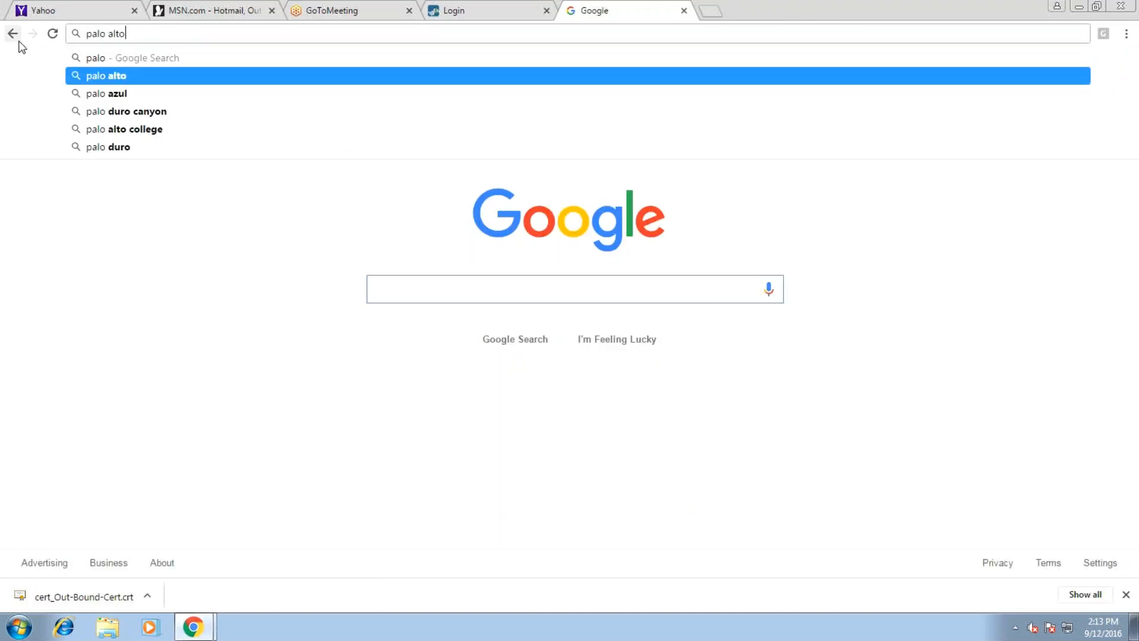
{"action": "key", "text": "Return"}
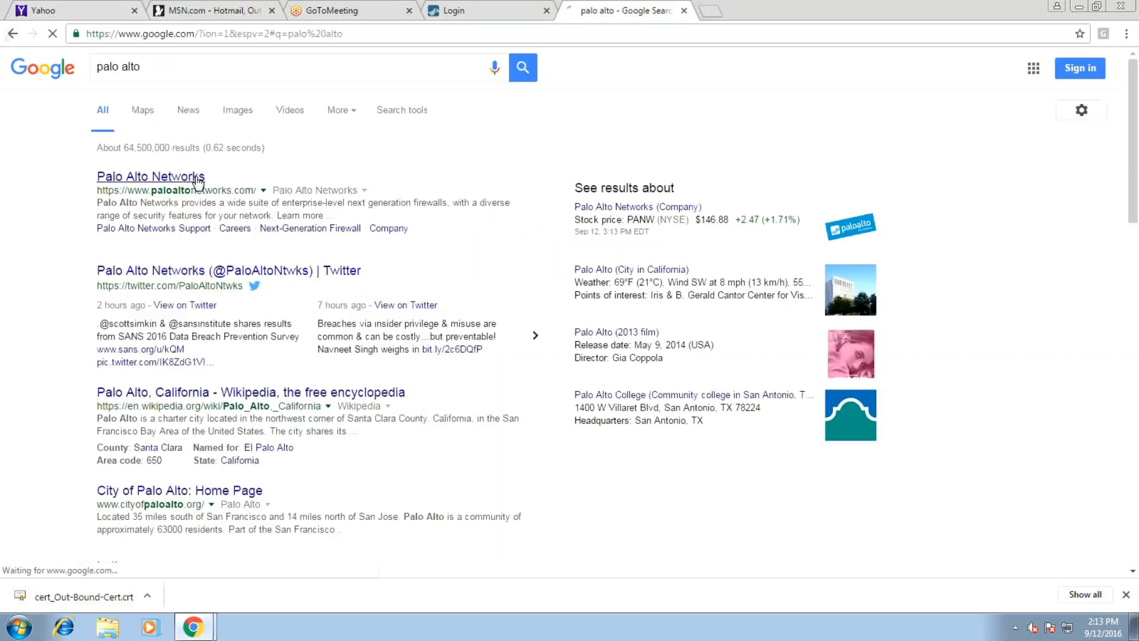
{"action": "left_click", "coordinate": [201, 173]}
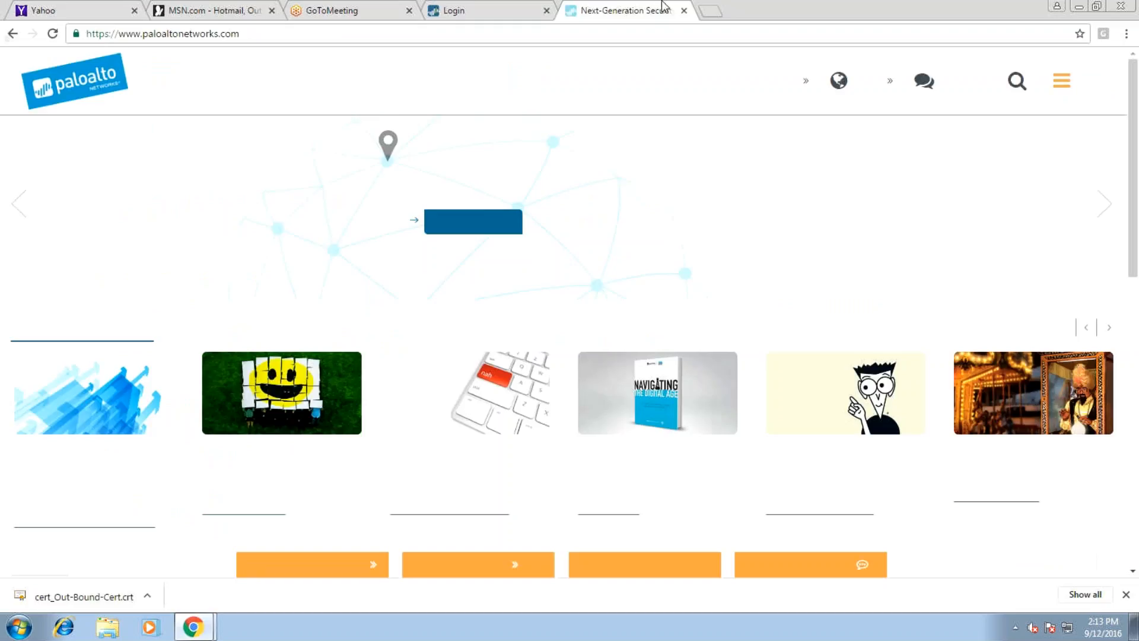
Search for twitter in a new tab and close the Palo Alto Networks tab
{"action": "key", "text": "ctrl+t"}
{"action": "type", "text": "twitte"}
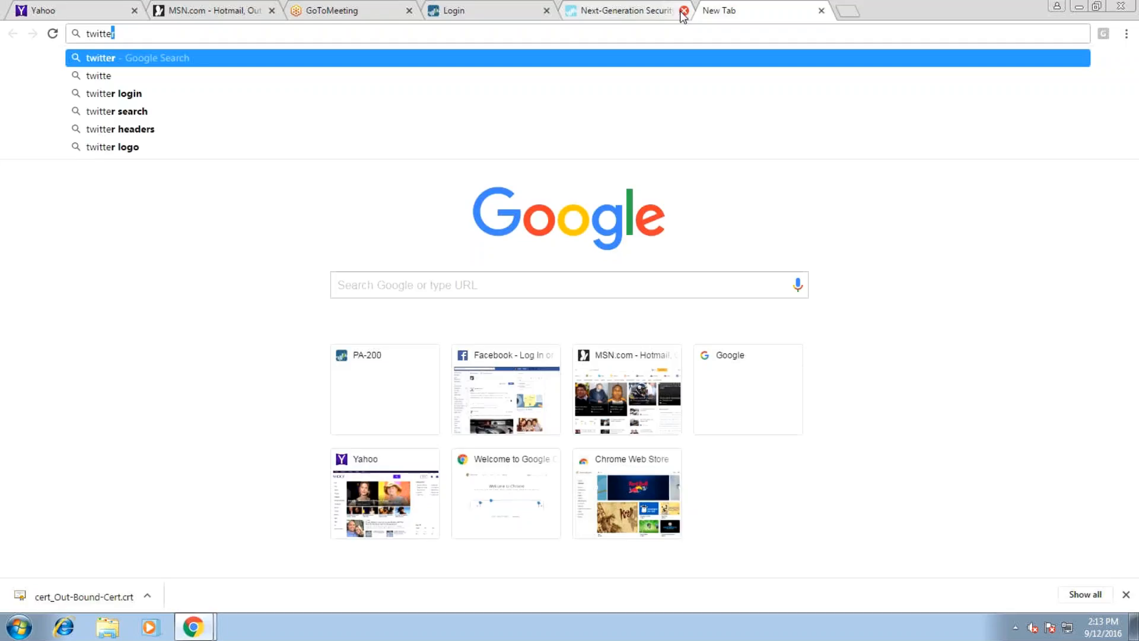
{"action": "key", "text": "Return"}
{"action": "left_click", "coordinate": [683, 11]}
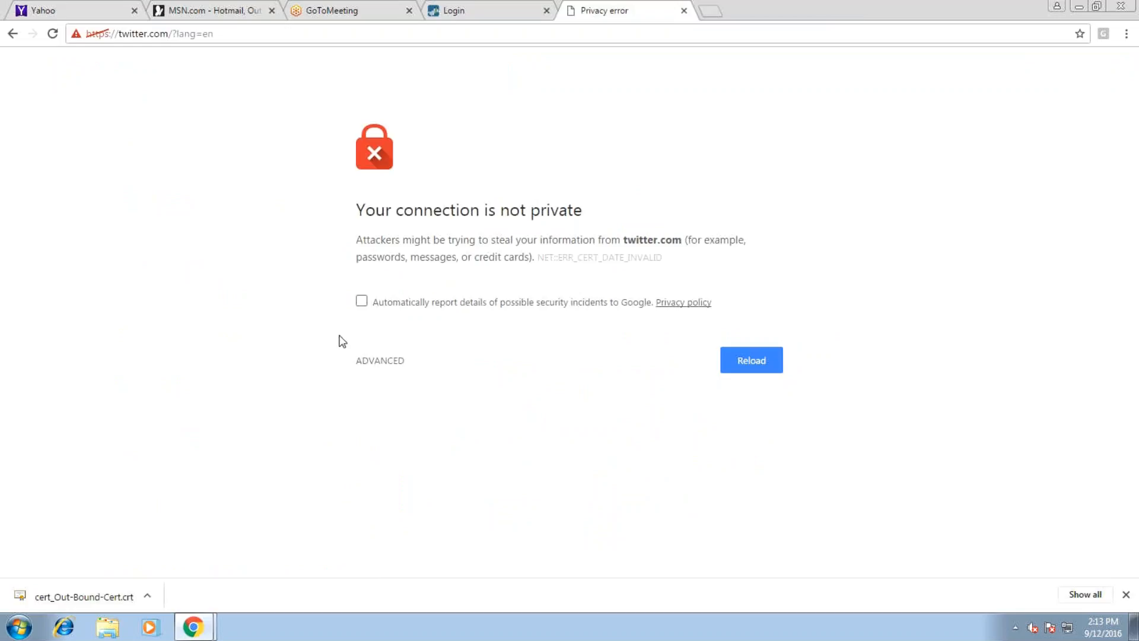
{"action": "left_click", "coordinate": [380, 360]}
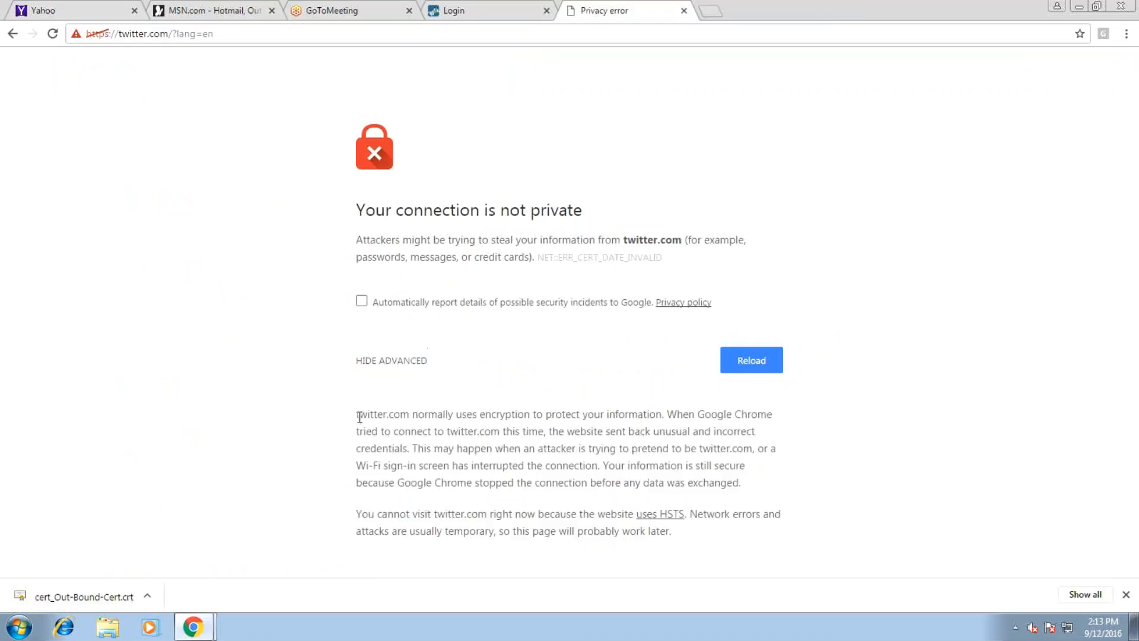
{"action": "left_click_drag", "start_coordinate": [356, 415], "coordinate": [765, 484]}
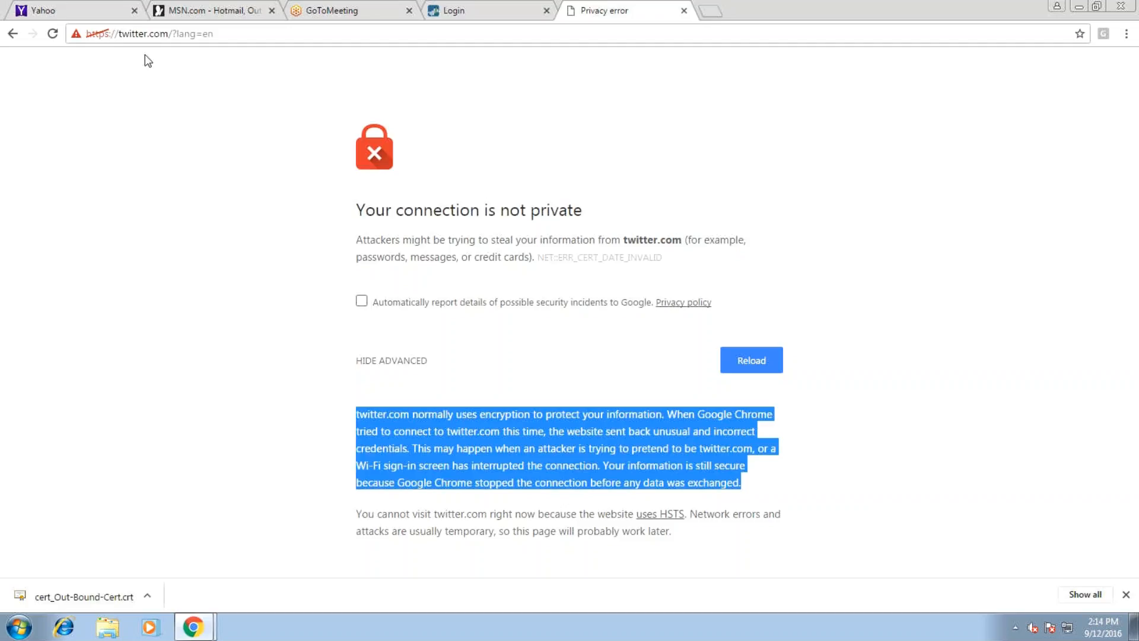
{"action": "left_click", "coordinate": [110, 36]}
{"action": "left_click", "coordinate": [156, 33]}
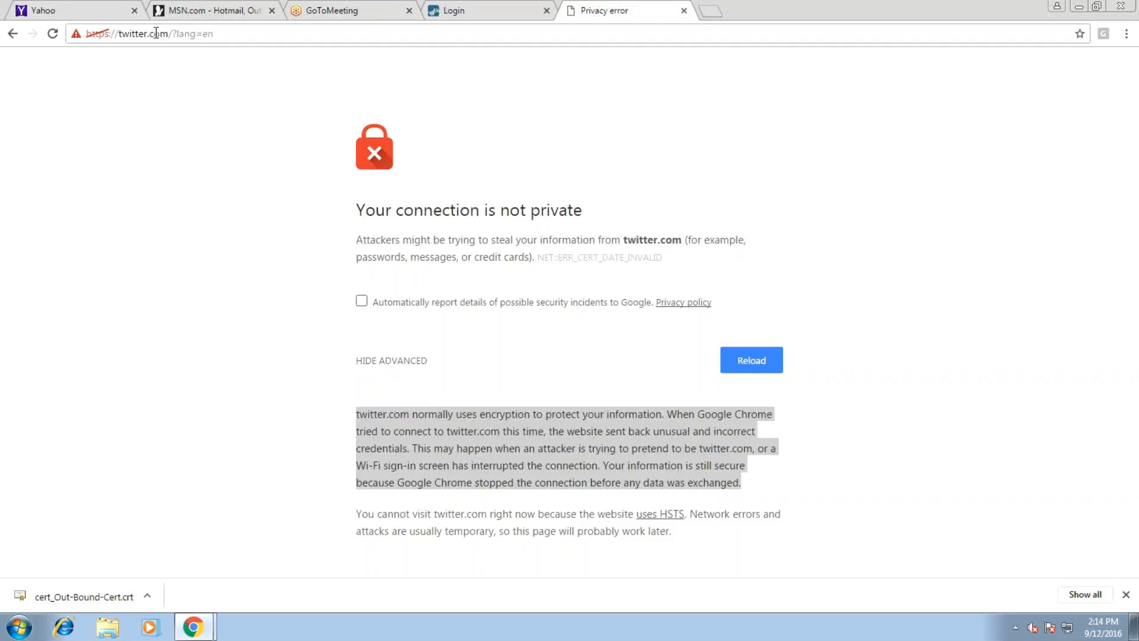
{"action": "key", "text": "Return"}
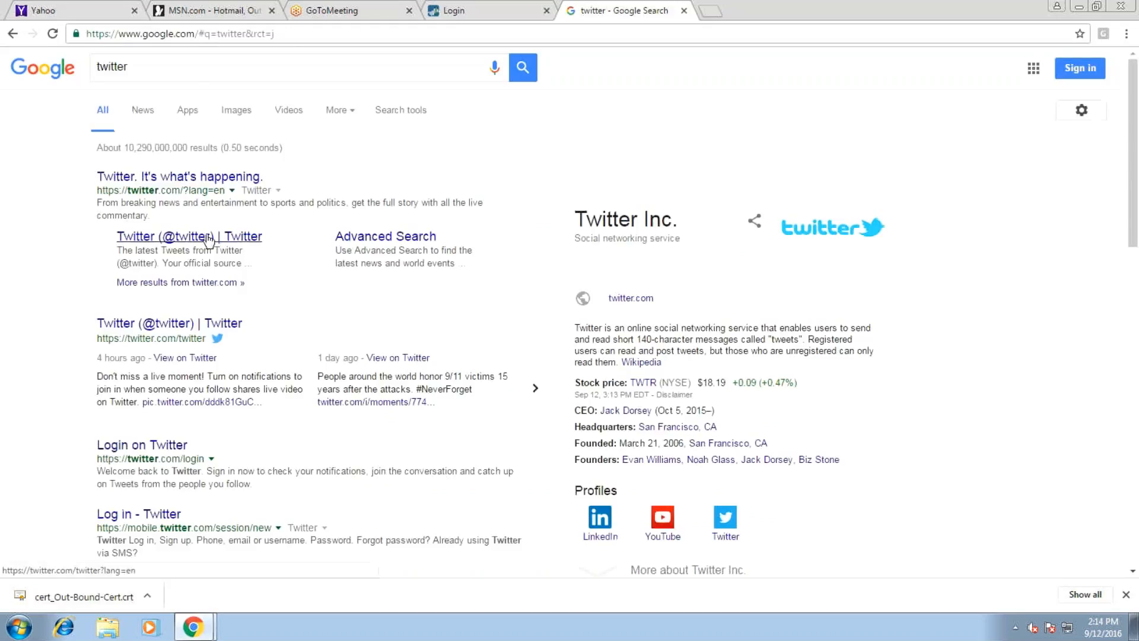
{"action": "left_click", "coordinate": [208, 237]}
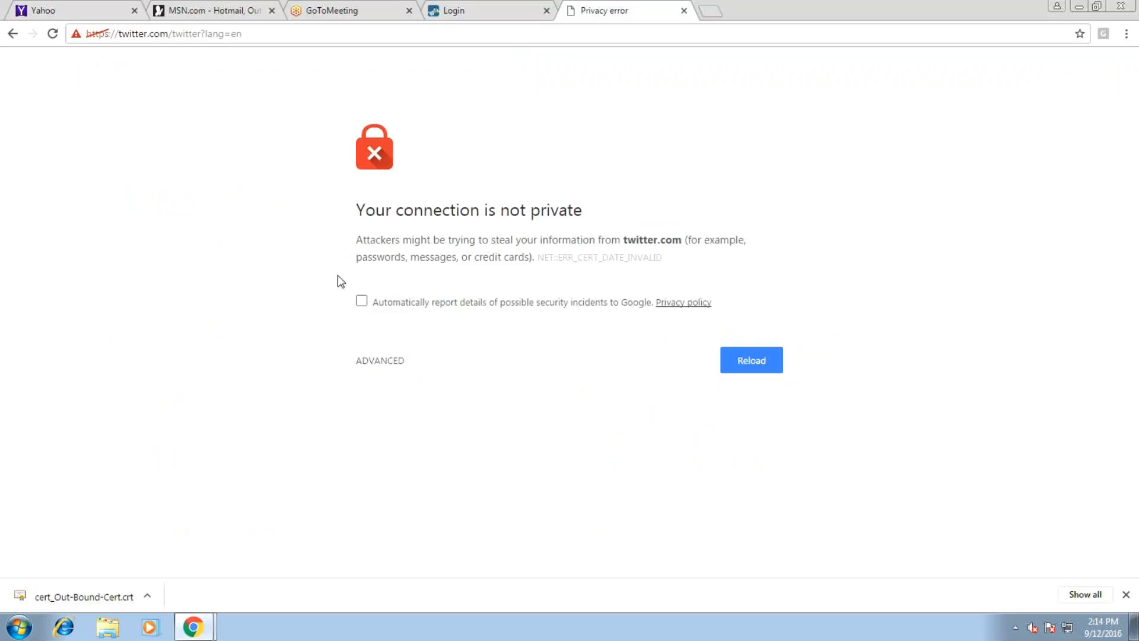
{"action": "left_click", "coordinate": [684, 10]}
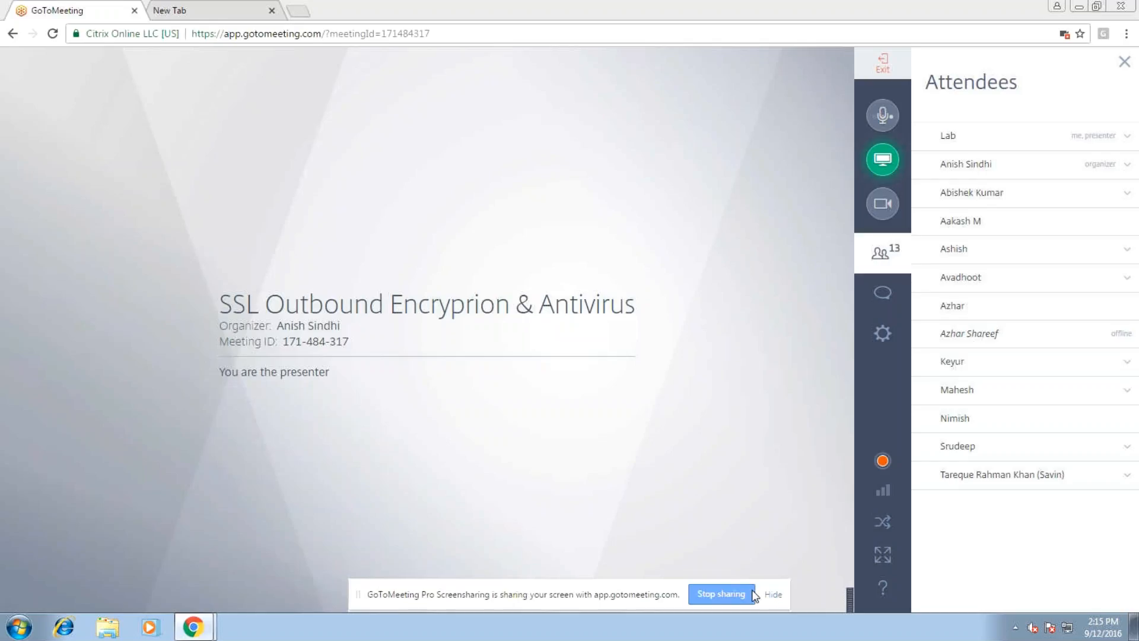
Hide the GoToMeeting screen-sharing notification bar
{"action": "left_click", "coordinate": [772, 595]}
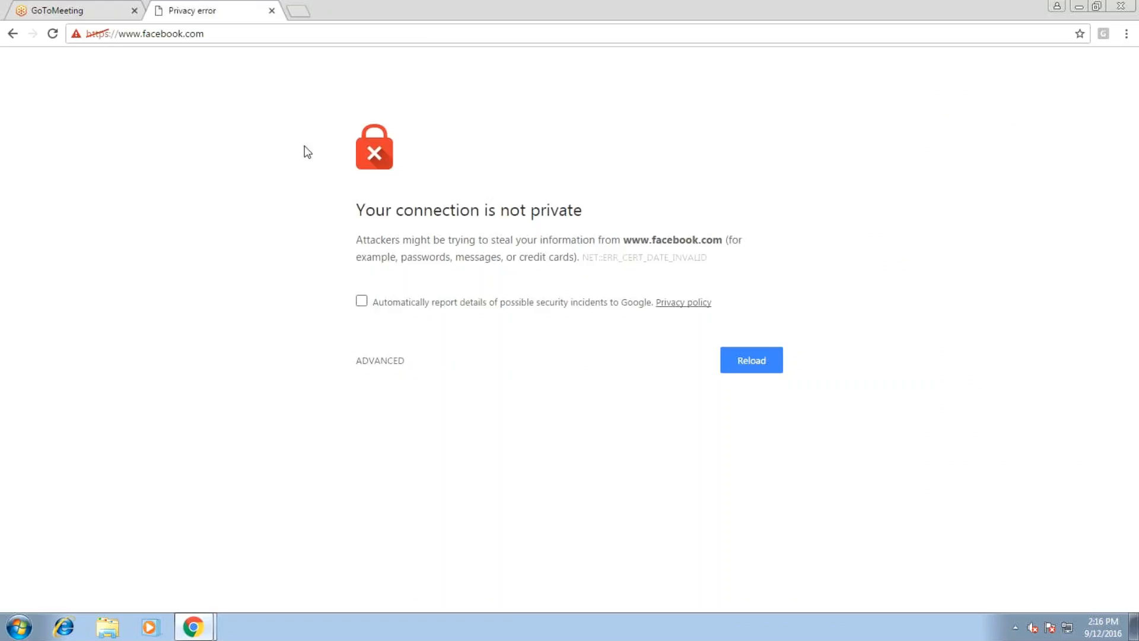
View facebook.com's certificate: issuer PAN-OS-FW-cert, valid 2/29/2016 to 6/1/2017, flagged expired
{"action": "left_click", "coordinate": [106, 34]}
{"action": "left_click", "coordinate": [108, 33]}
{"action": "left_click", "coordinate": [77, 35]}
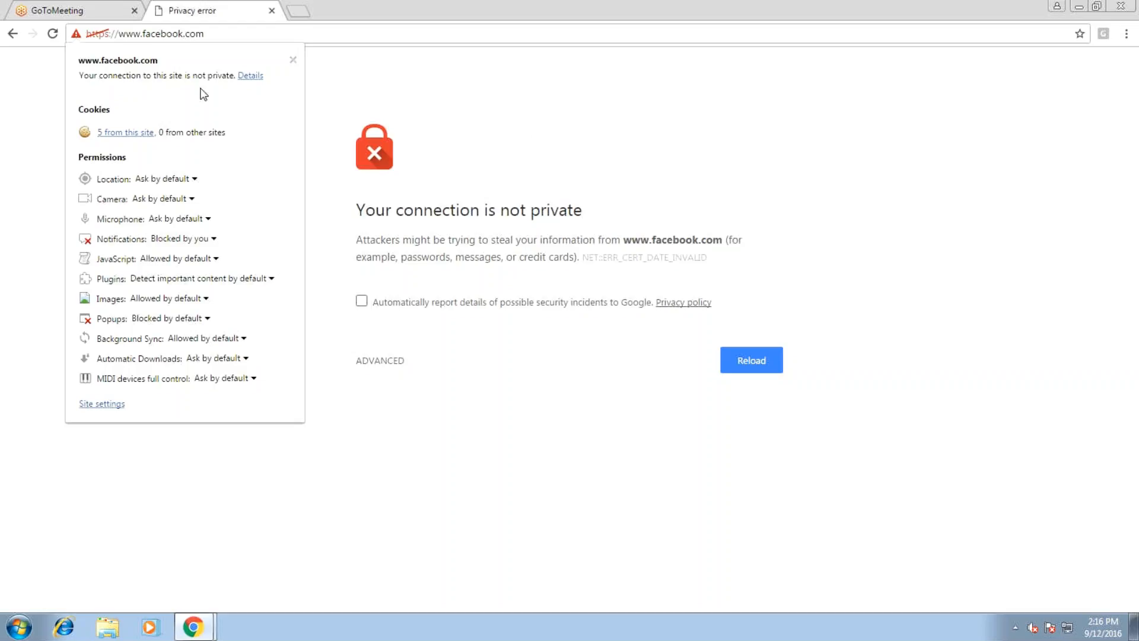
{"action": "left_click", "coordinate": [249, 76]}
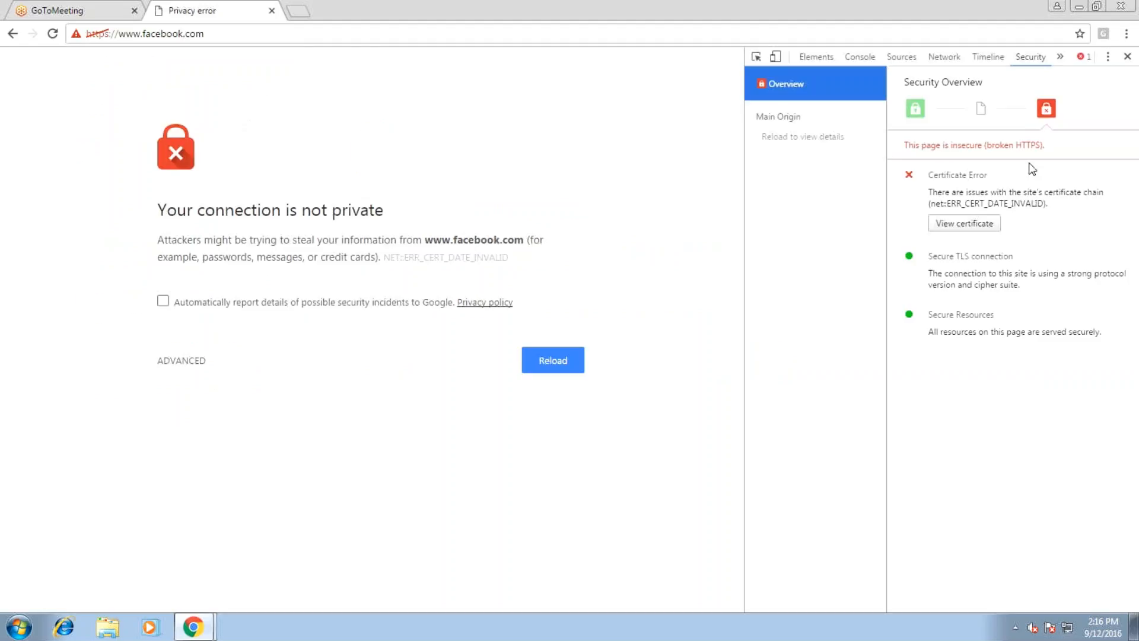
{"action": "left_click", "coordinate": [991, 224]}
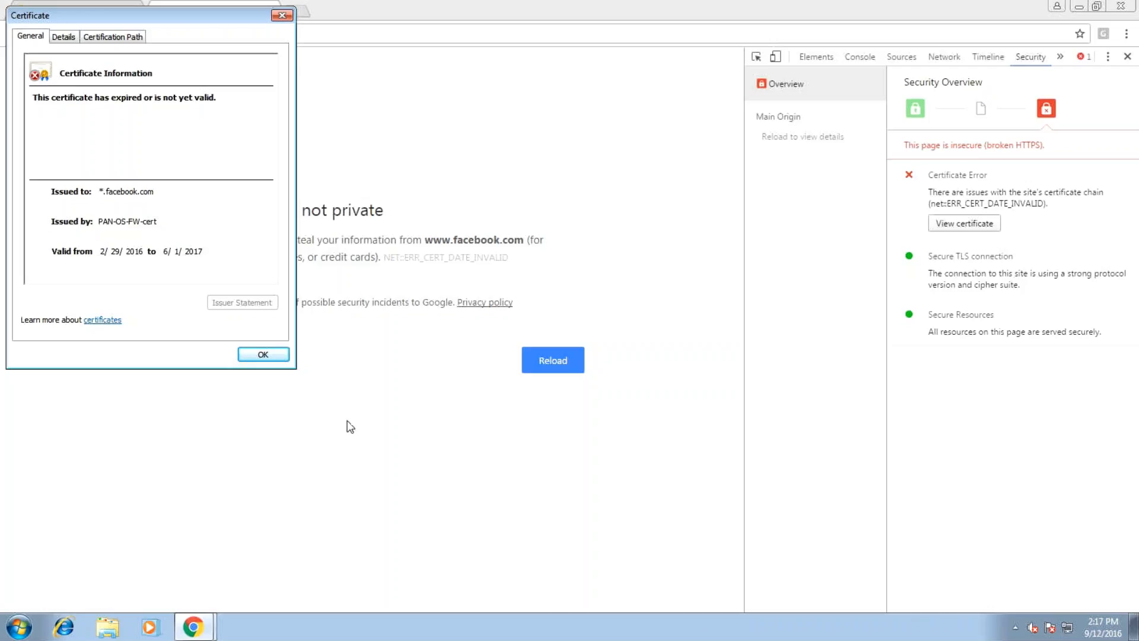
Open the Windows date and time settings, which show the Central Time zone
{"action": "right_click", "coordinate": [1081, 623]}
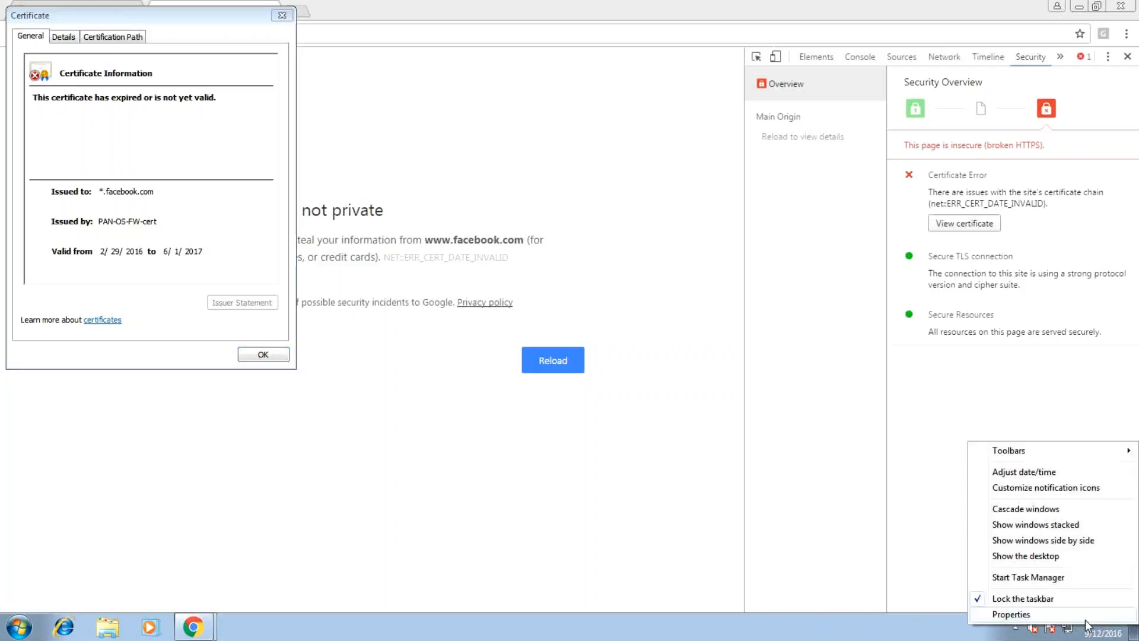
{"action": "left_click", "coordinate": [1085, 632]}
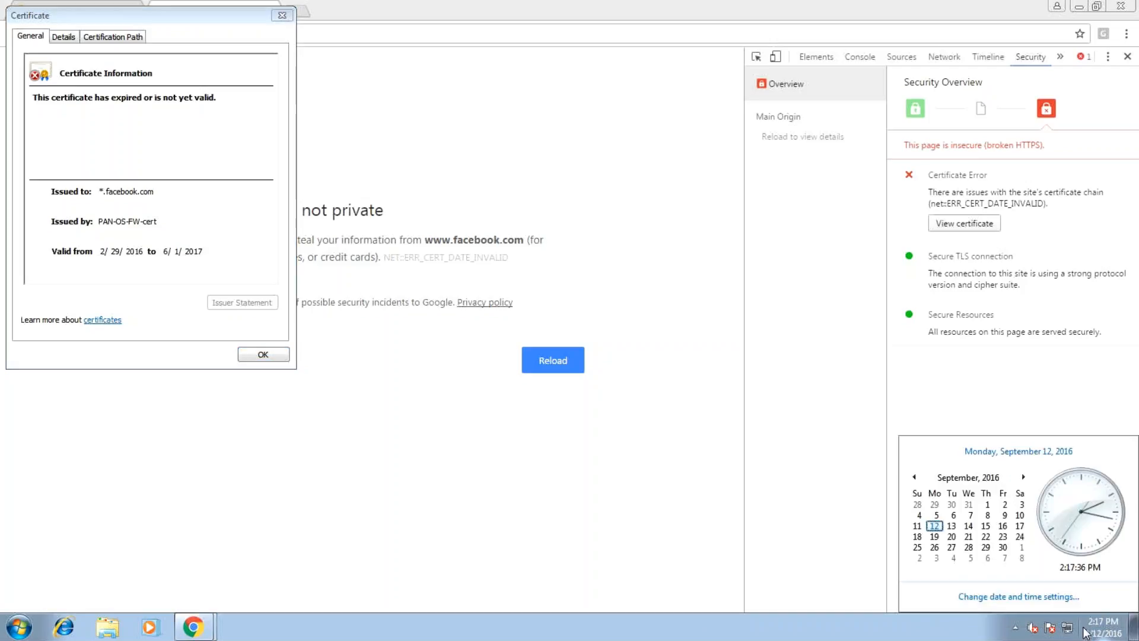
{"action": "left_click", "coordinate": [1050, 597]}
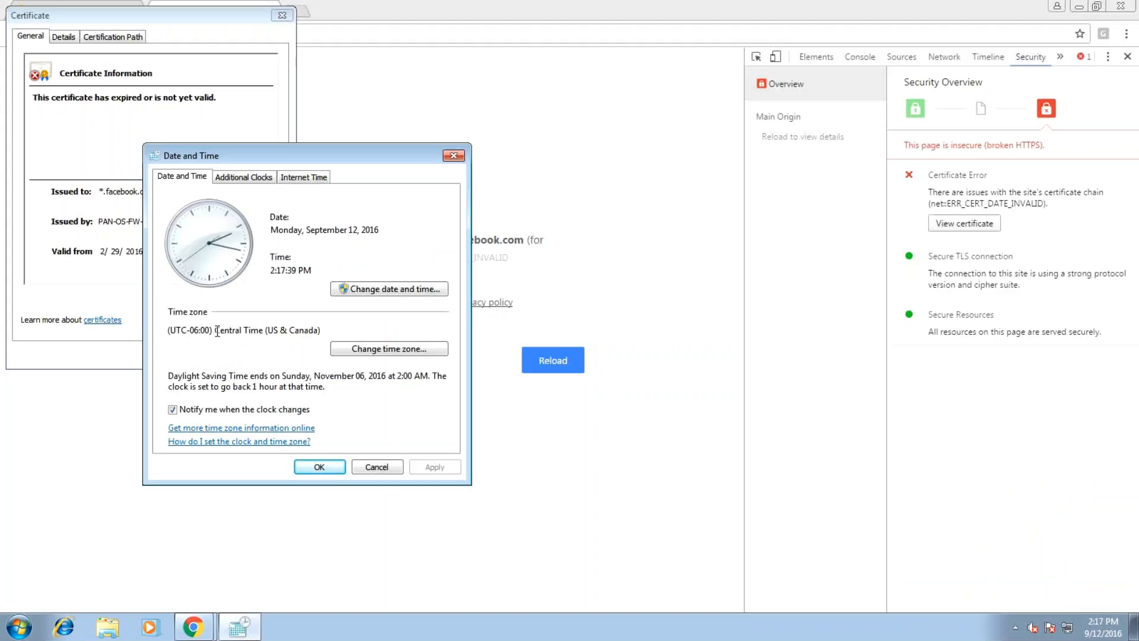
{"action": "left_click_drag", "start_coordinate": [214, 330], "coordinate": [267, 328]}
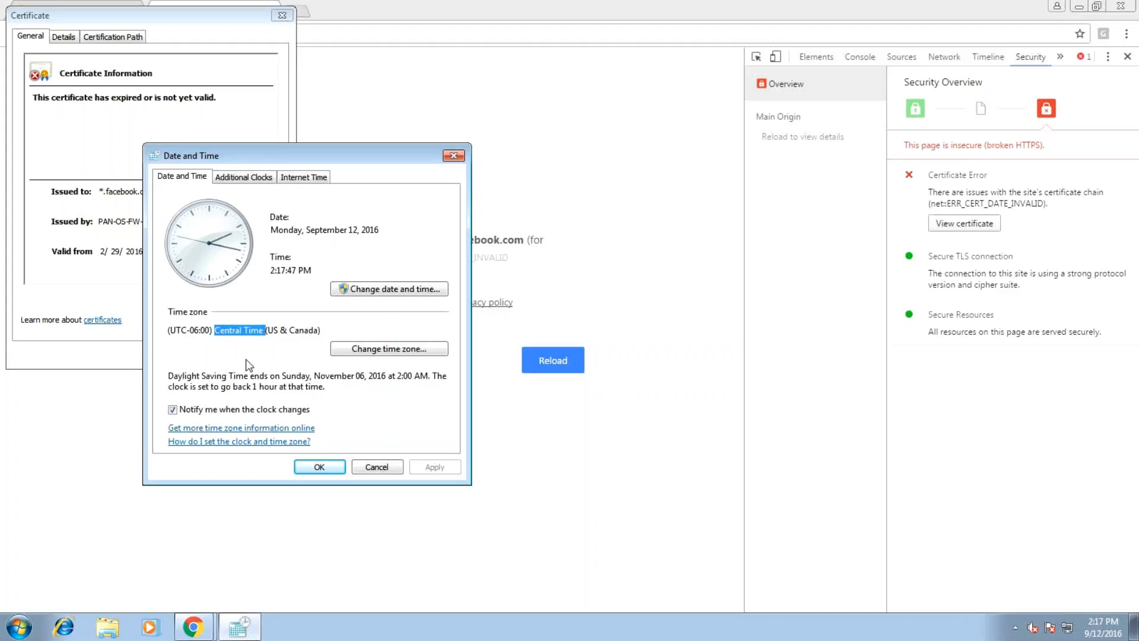
{"action": "left_click", "coordinate": [271, 332]}
Change the time zone to (UTC-08:00) Pacific Time (US & Canada) and close the settings
{"action": "left_click", "coordinate": [355, 351]}
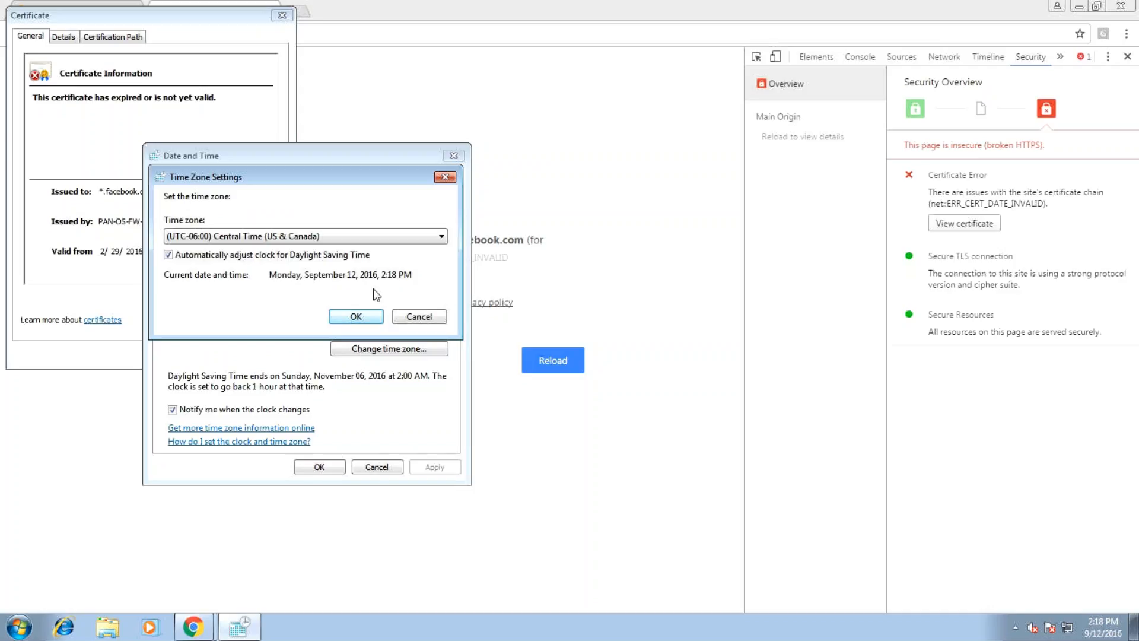
{"action": "left_click", "coordinate": [335, 236]}
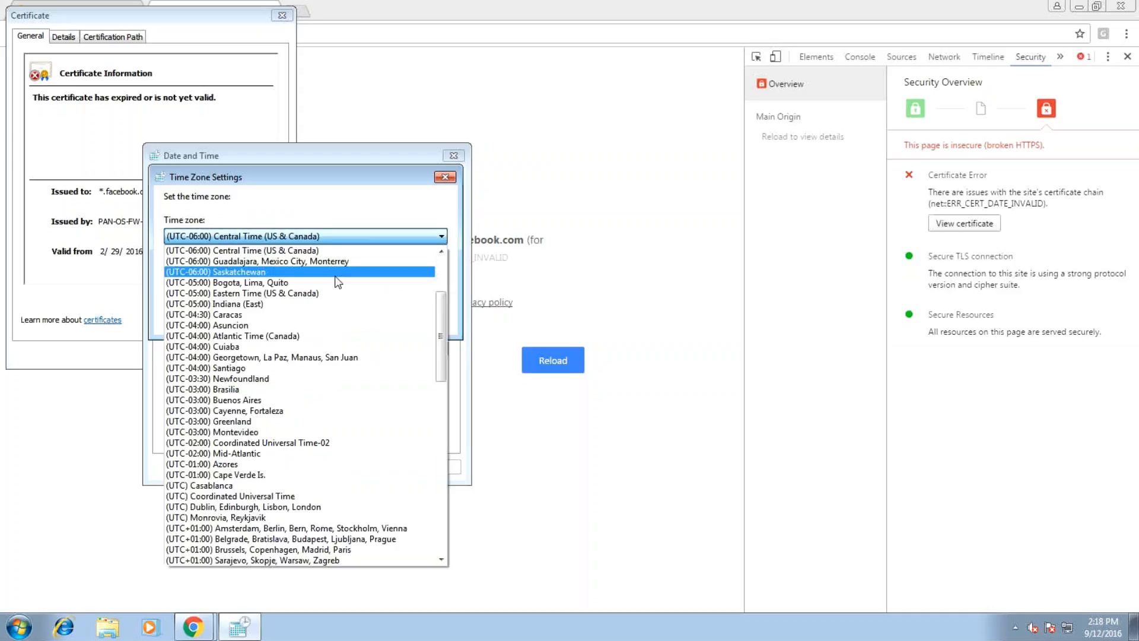
{"action": "key", "text": "n"}
{"action": "key", "text": "Down"}
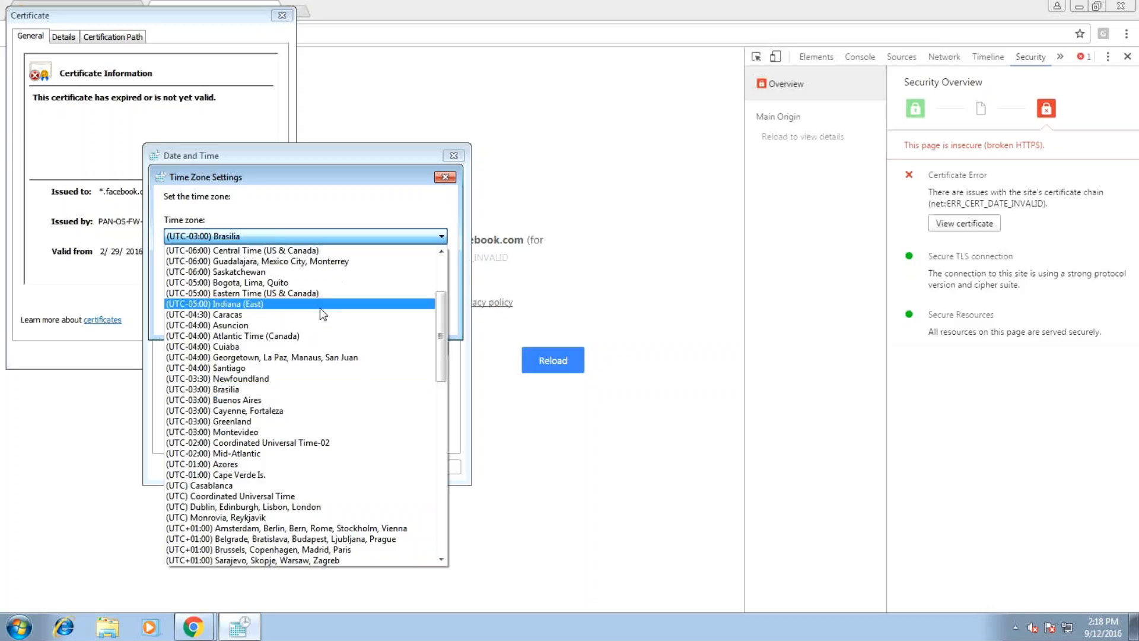
{"action": "scroll", "coordinate": [297, 333], "scroll_direction": "up", "scroll_amount": 4}
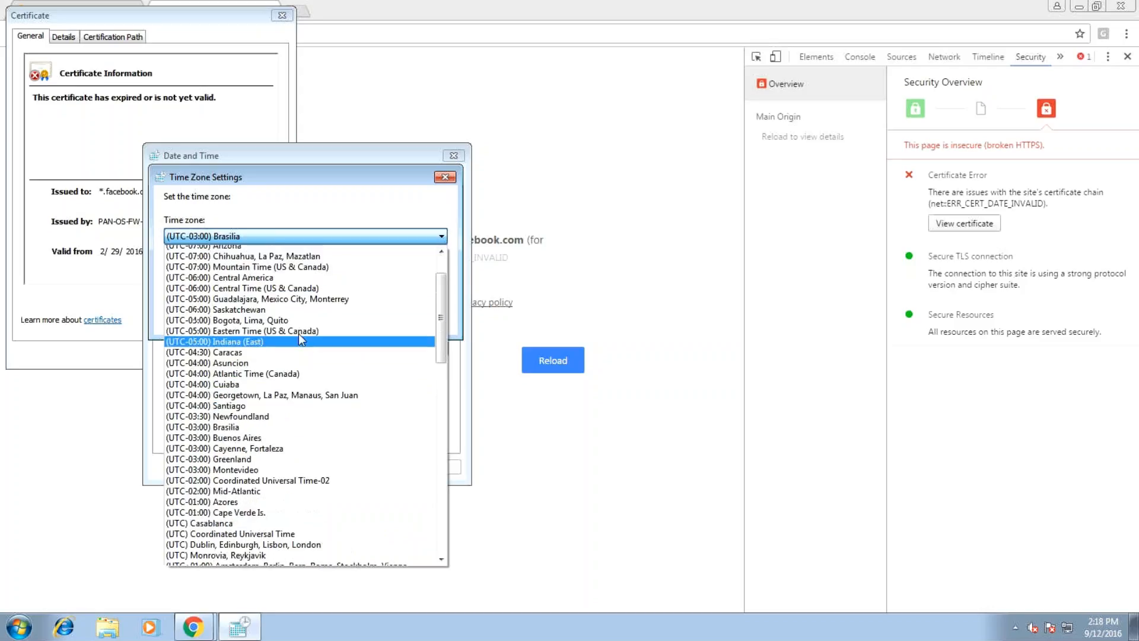
{"action": "left_click", "coordinate": [290, 288]}
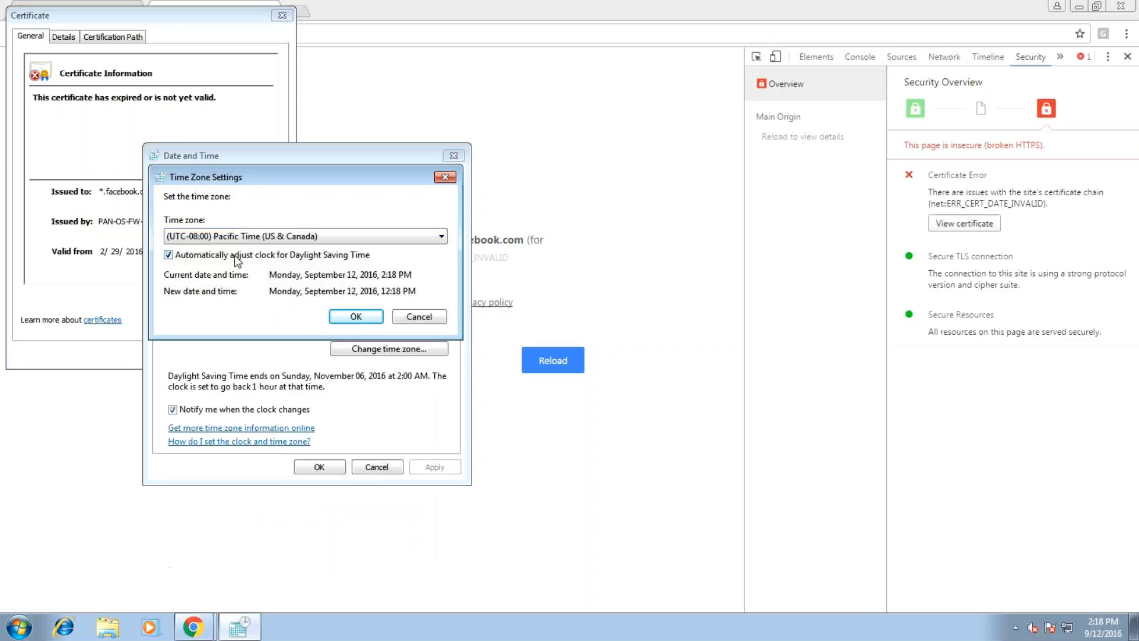
{"action": "left_click", "coordinate": [356, 317]}
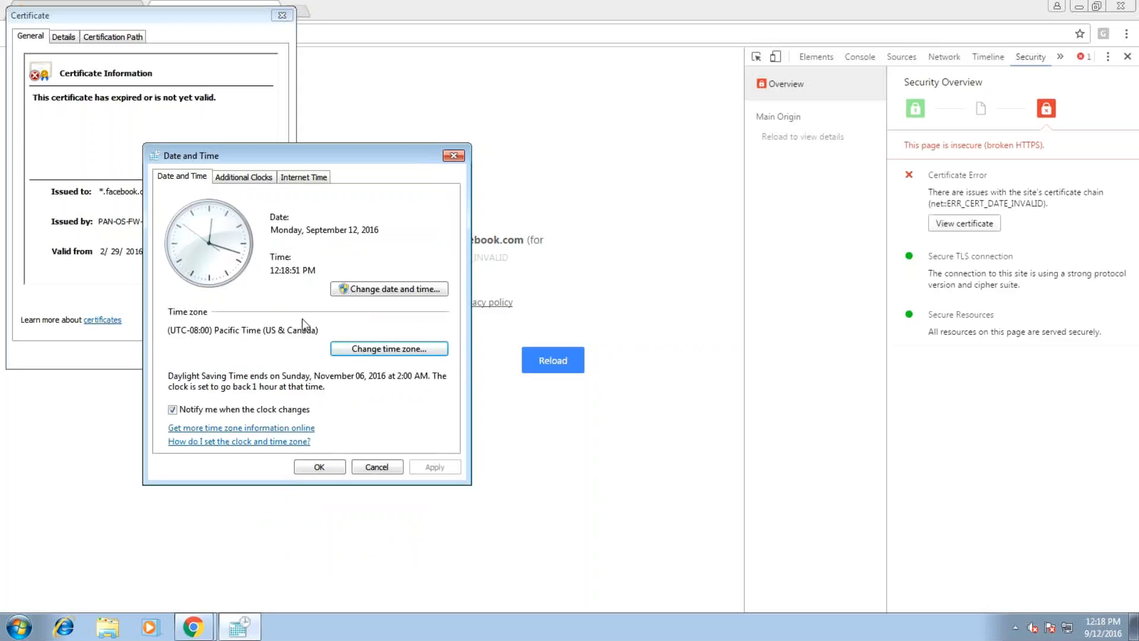
{"action": "left_click", "coordinate": [319, 467]}
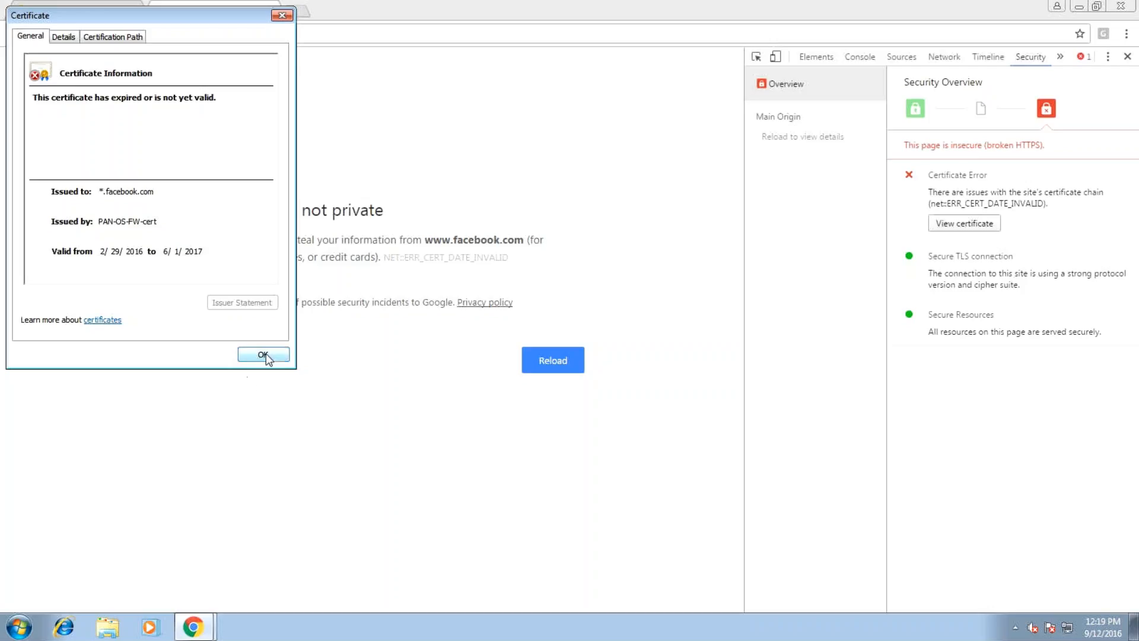
Close the certificate details and reload facebook.com with the new clock
{"action": "left_click", "coordinate": [265, 355]}
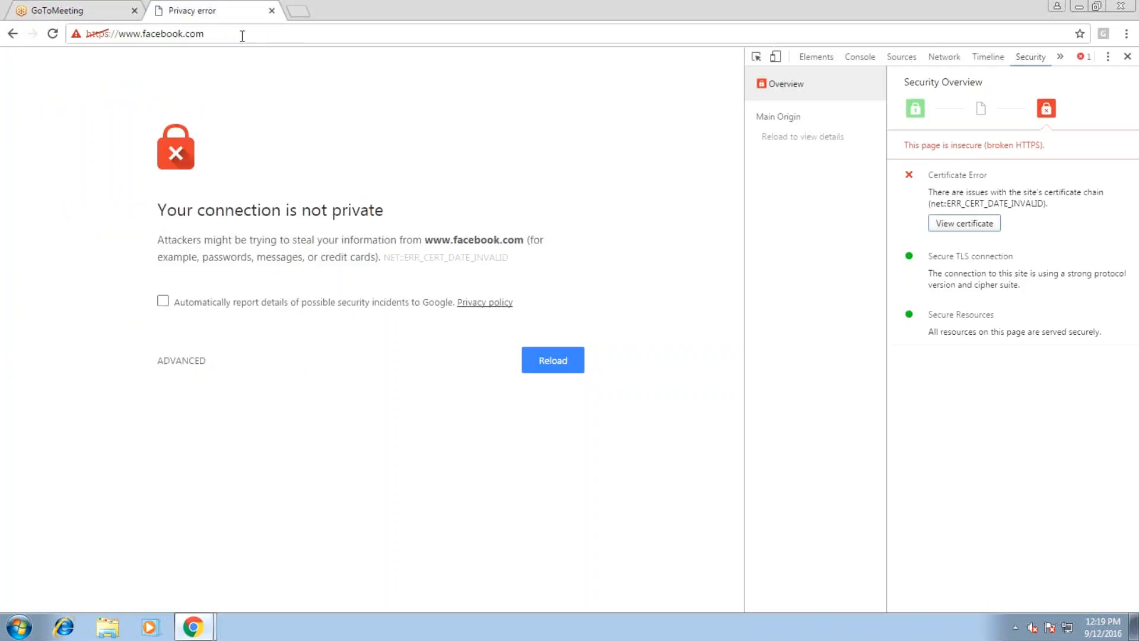
{"action": "left_click", "coordinate": [242, 36]}
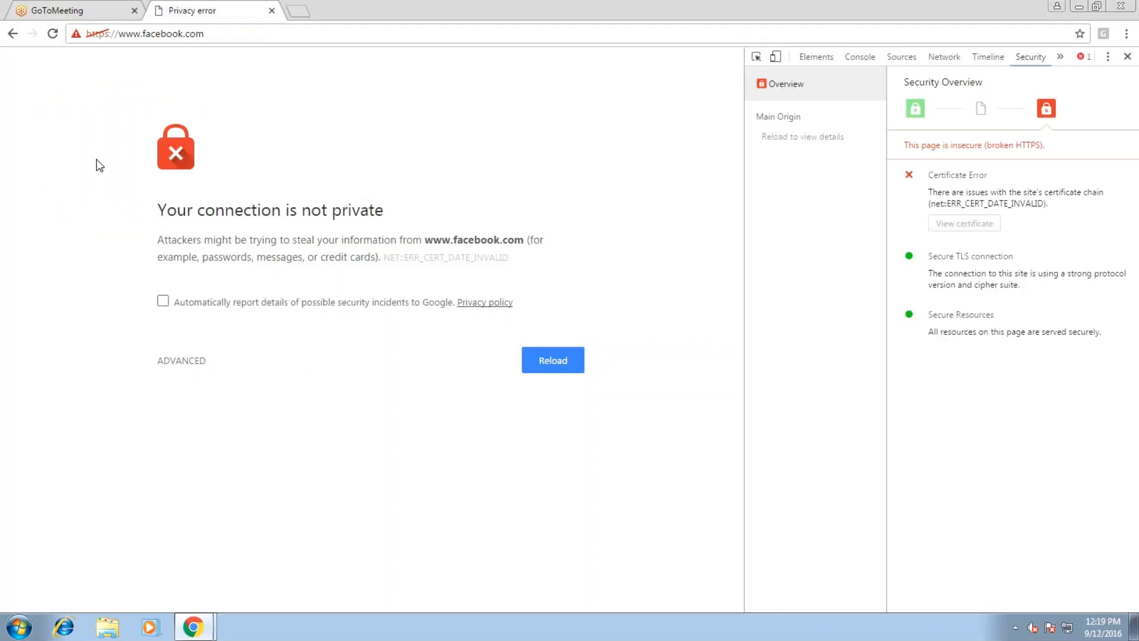
{"action": "key", "text": "Return"}
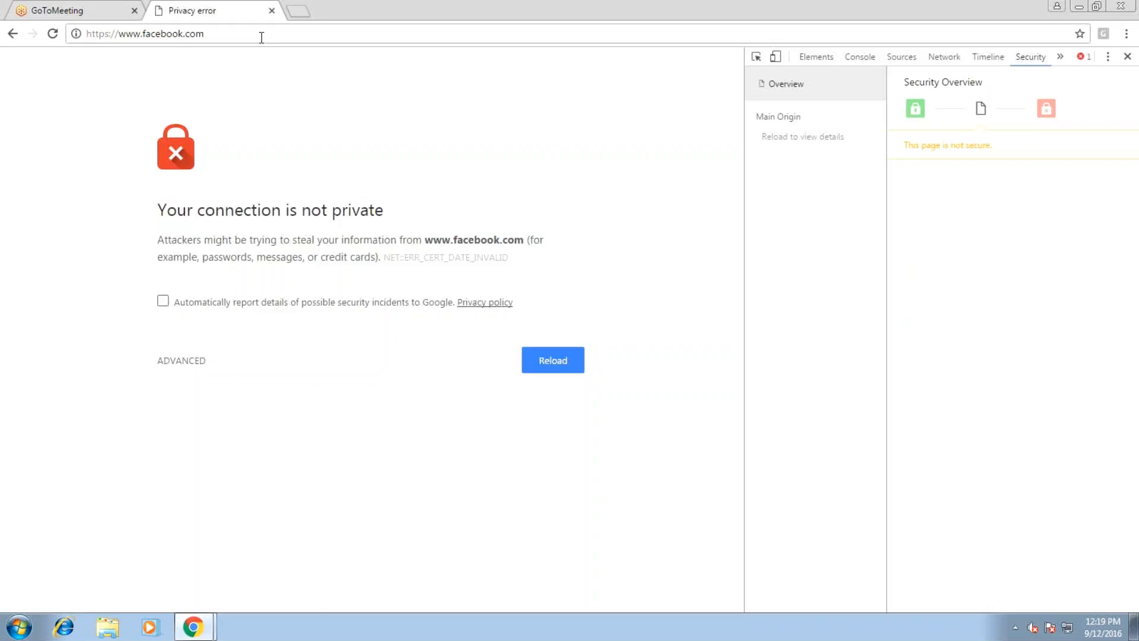
{"action": "key", "text": "ctrl+t"}
{"action": "type", "text": "pintr"}
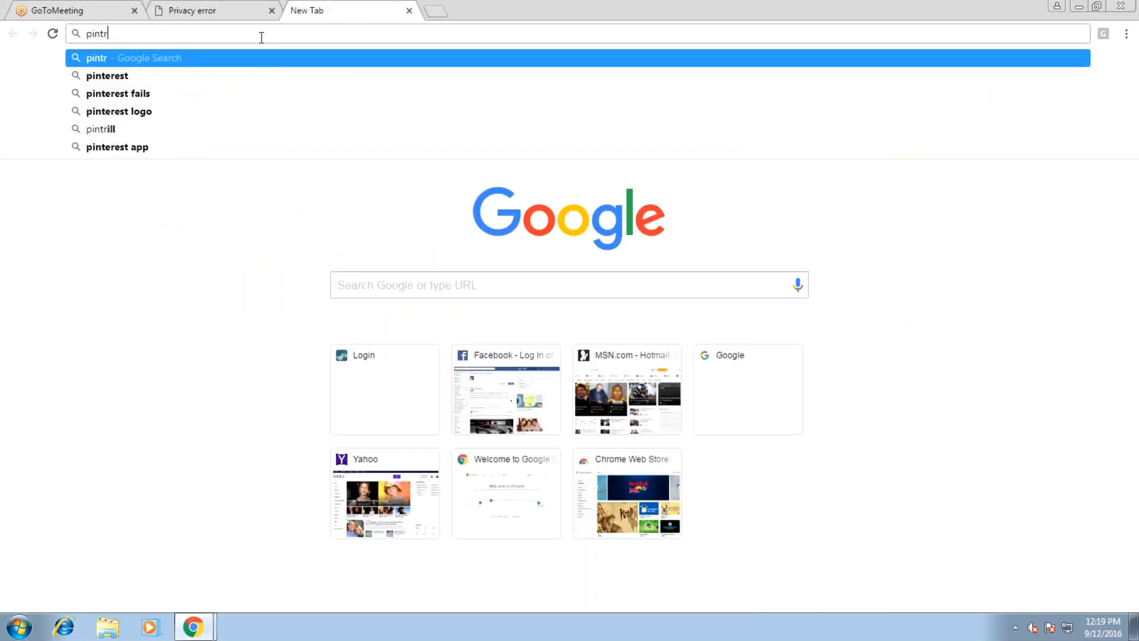
{"action": "key", "text": "Down"}
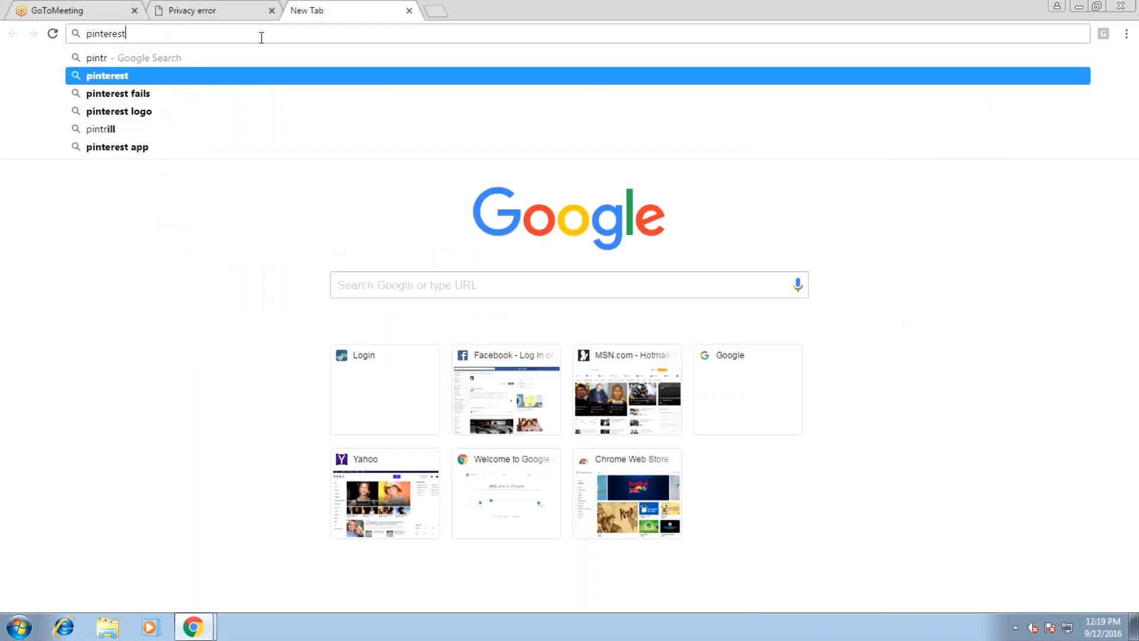
{"action": "key", "text": "Return"}
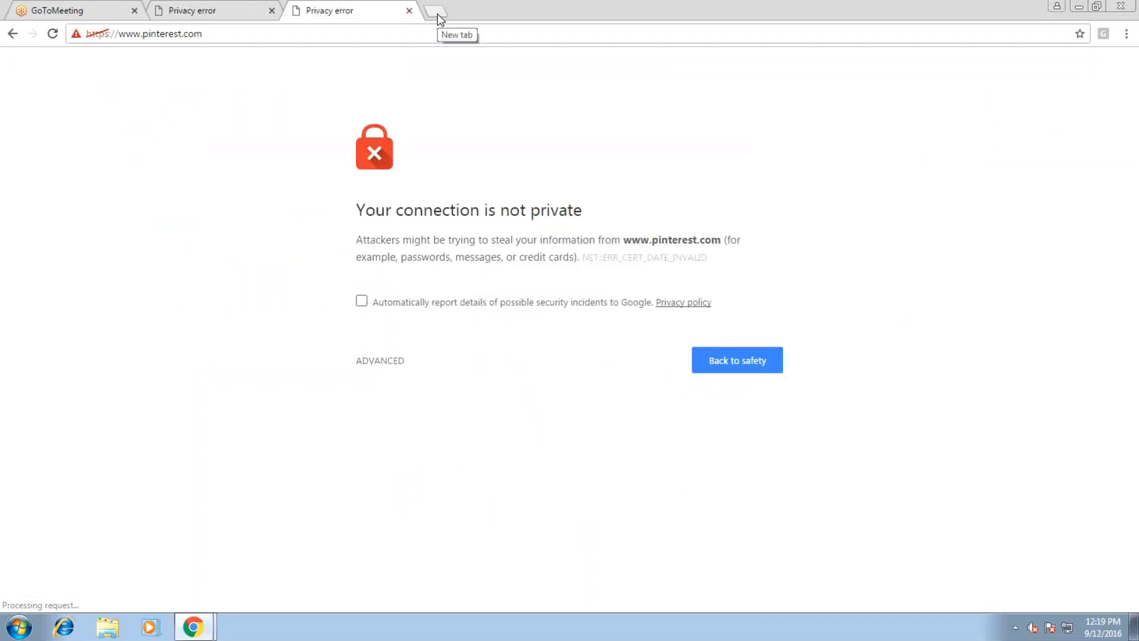
{"action": "left_click", "coordinate": [439, 18]}
{"action": "type", "text": "twitter"}
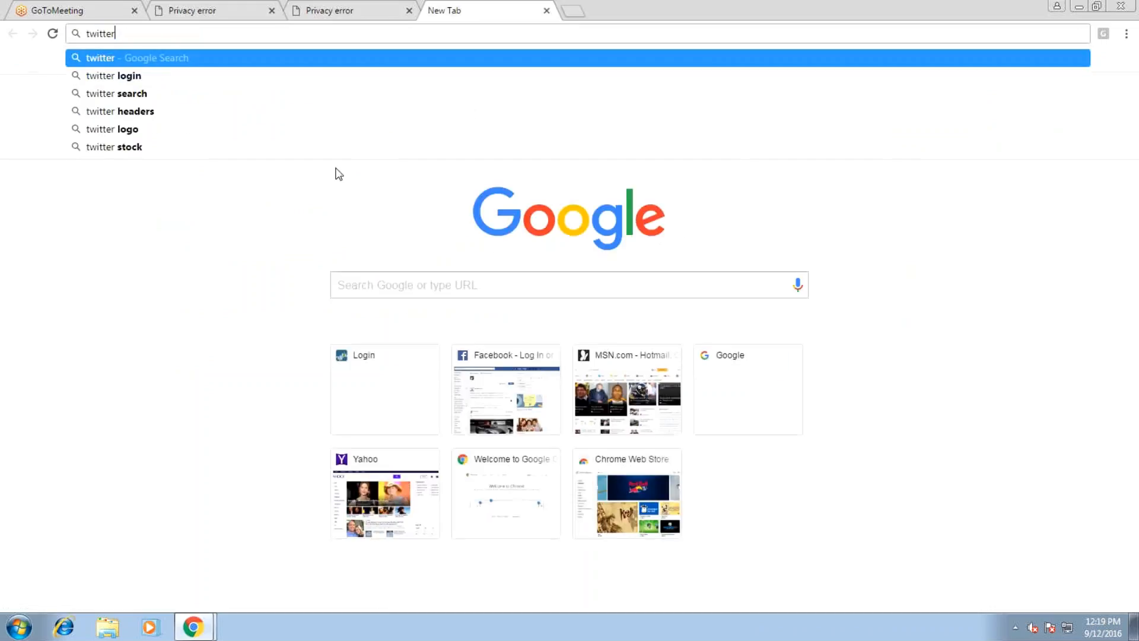
{"action": "key", "text": "ctrl+Return"}
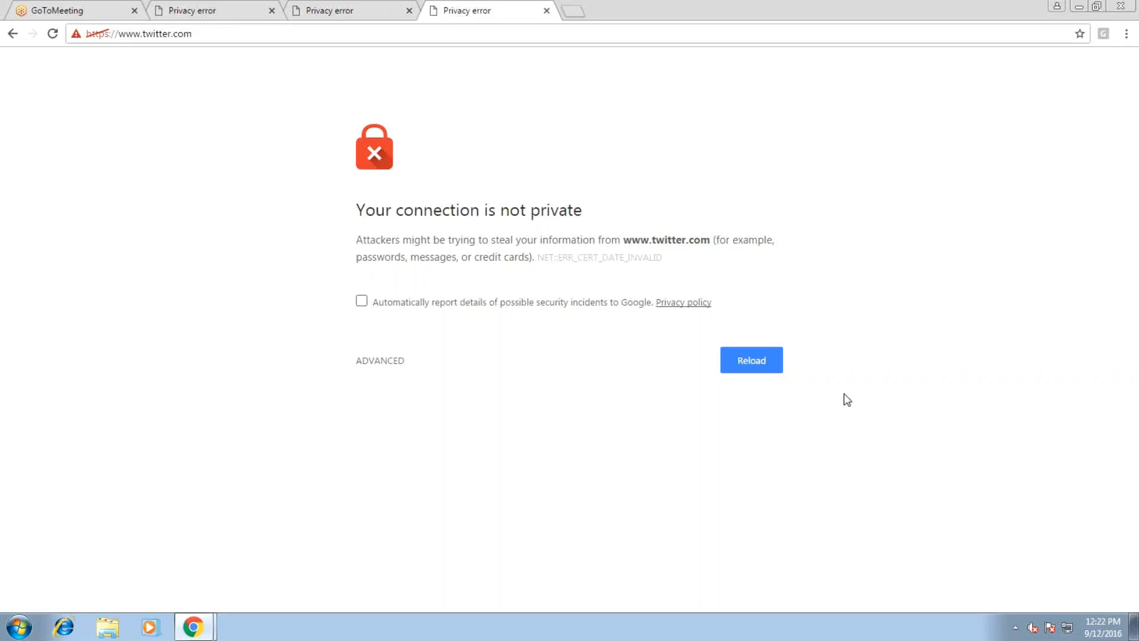
Set the Windows time zone back to (UTC-06:00) Central Time (US & Canada) and close the window
{"action": "left_click", "coordinate": [1078, 618]}
{"action": "left_click", "coordinate": [1018, 596]}
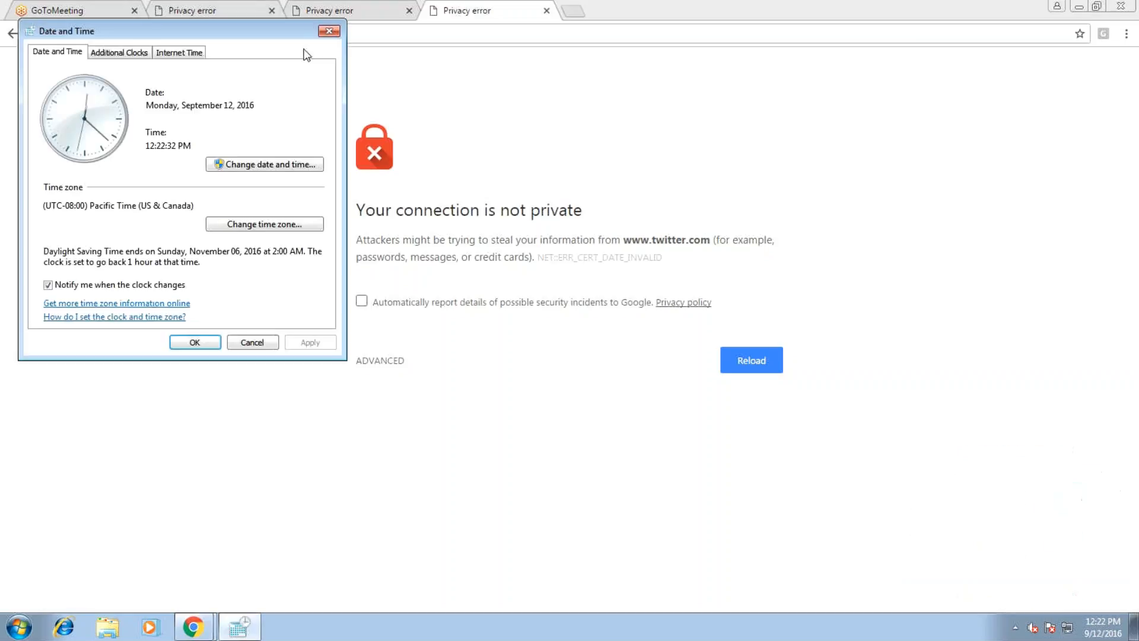
{"action": "left_click", "coordinate": [265, 224]}
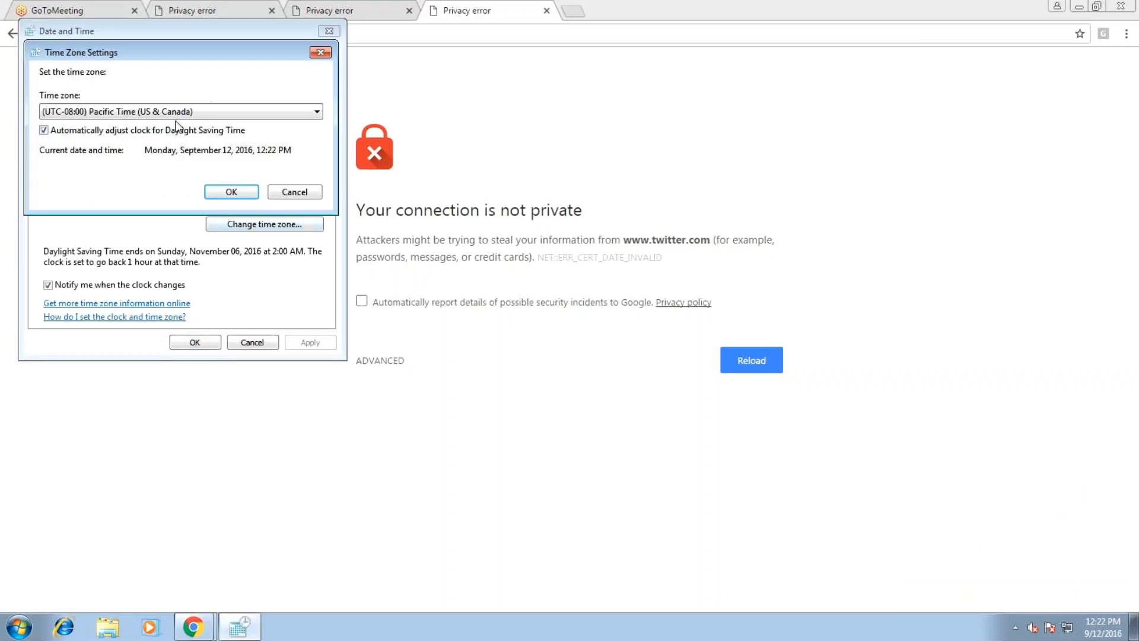
{"action": "left_click", "coordinate": [181, 111]}
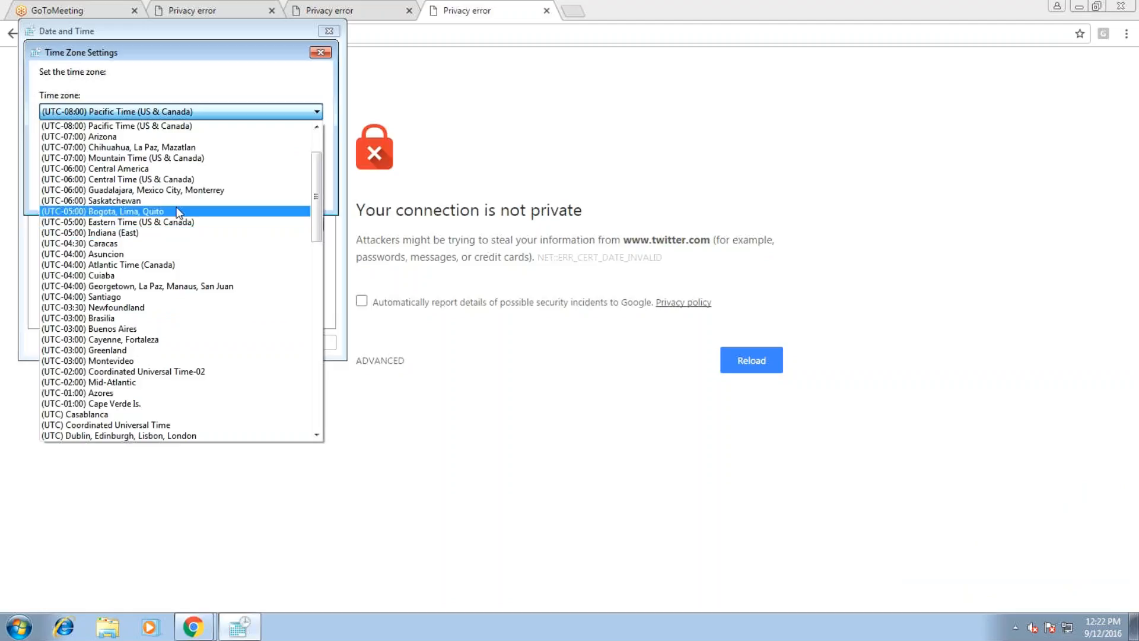
{"action": "left_click", "coordinate": [230, 180]}
{"action": "left_click", "coordinate": [230, 187]}
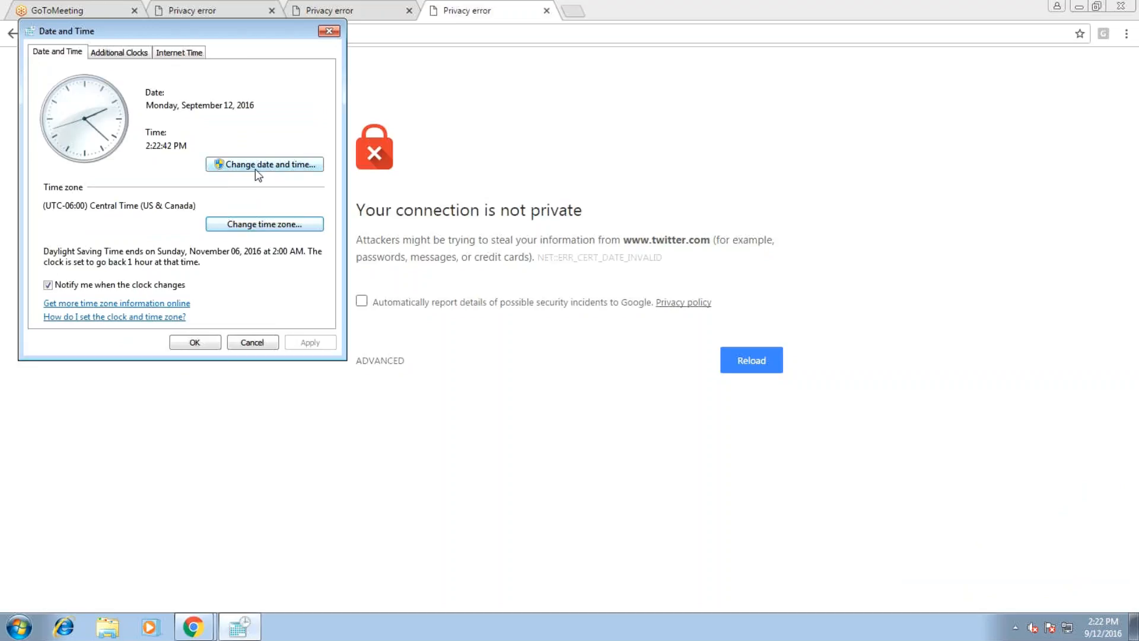
{"action": "left_click", "coordinate": [255, 167]}
{"action": "left_click", "coordinate": [248, 297]}
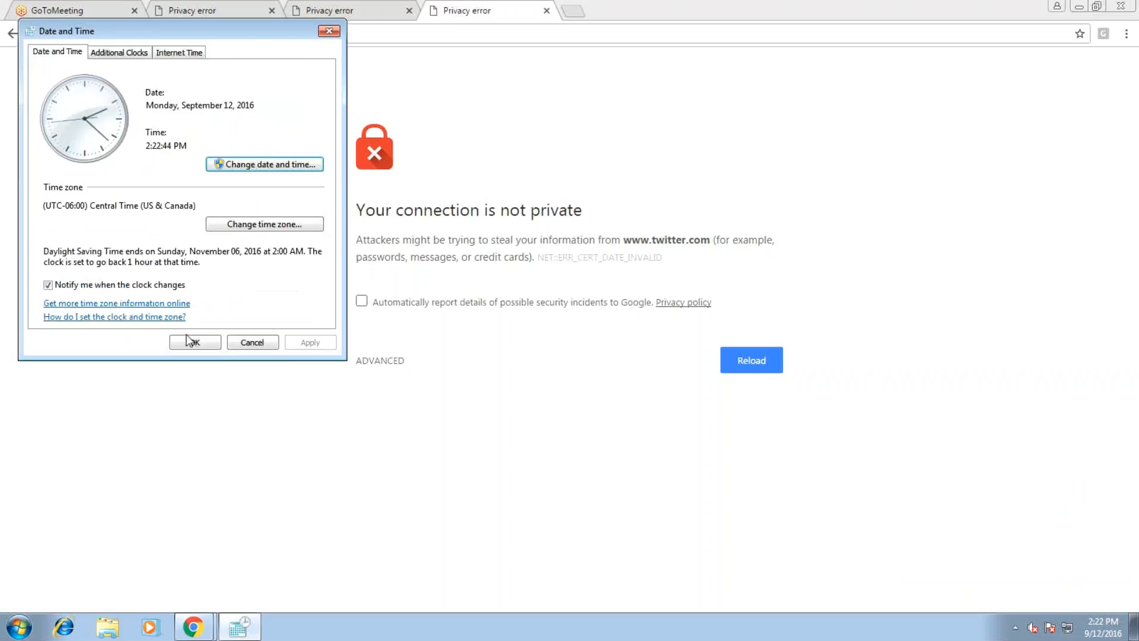
{"action": "left_click", "coordinate": [260, 226]}
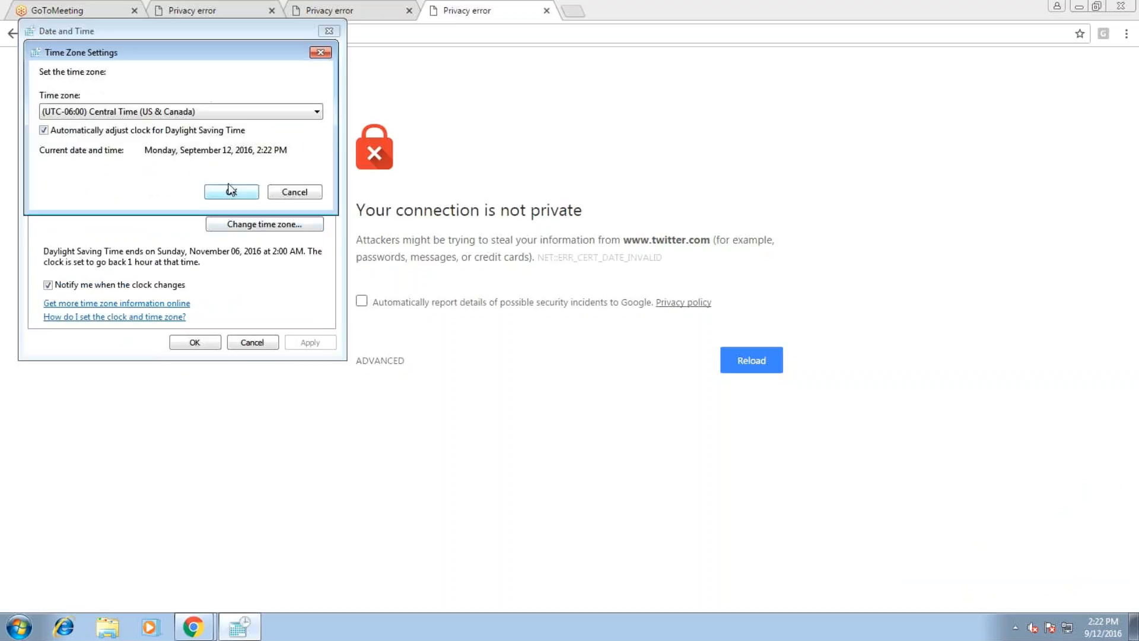
{"action": "left_click", "coordinate": [244, 194]}
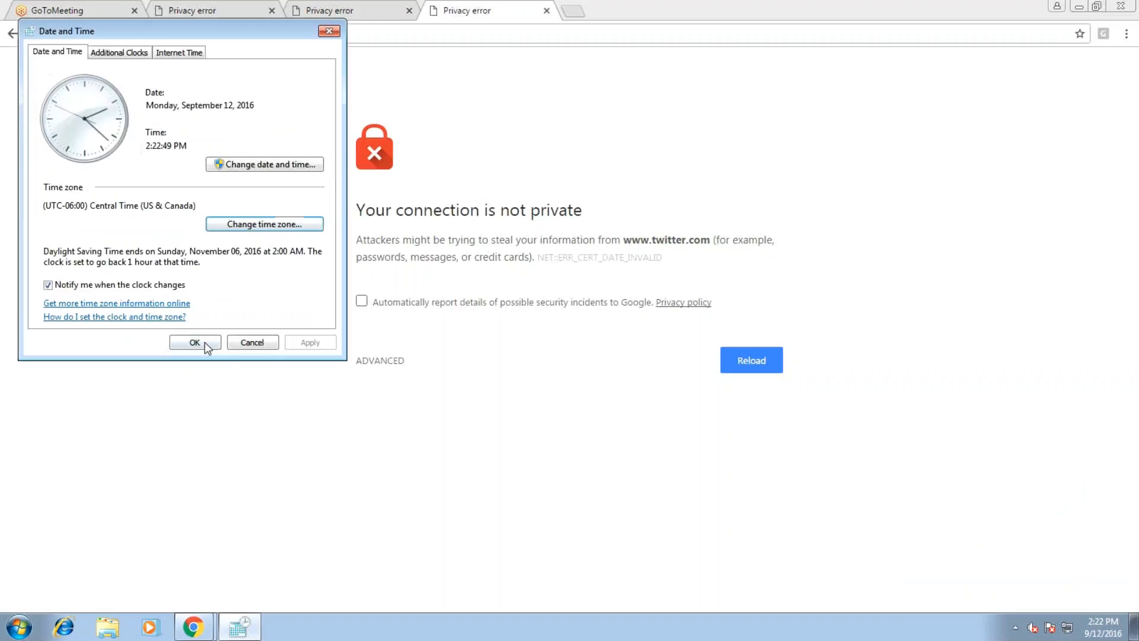
{"action": "left_click", "coordinate": [195, 343]}
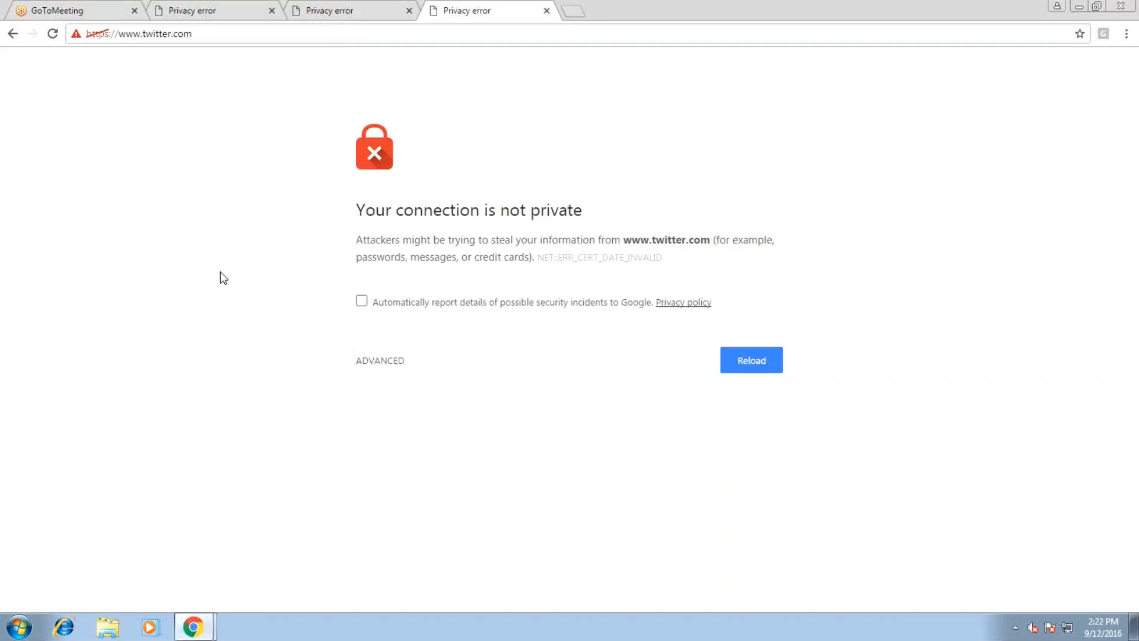
Reload the facebook.com error tab, then return to the pinterest.com privacy error tab
{"action": "left_click", "coordinate": [220, 37]}
{"action": "left_click", "coordinate": [180, 57]}
{"action": "left_click", "coordinate": [349, 7]}
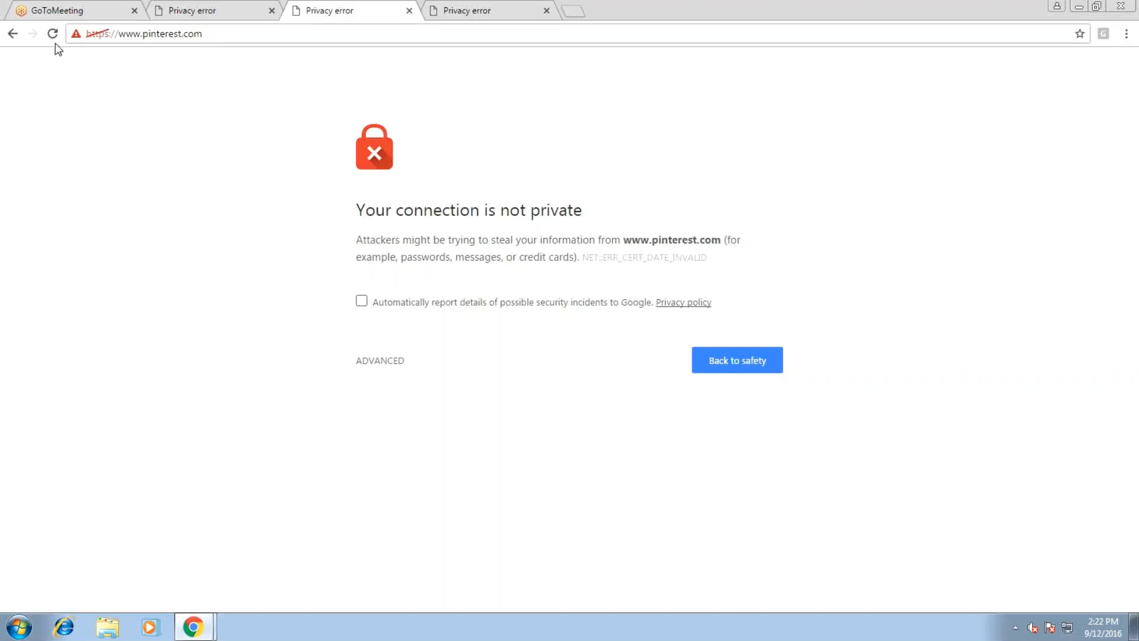
{"action": "left_click", "coordinate": [225, 7]}
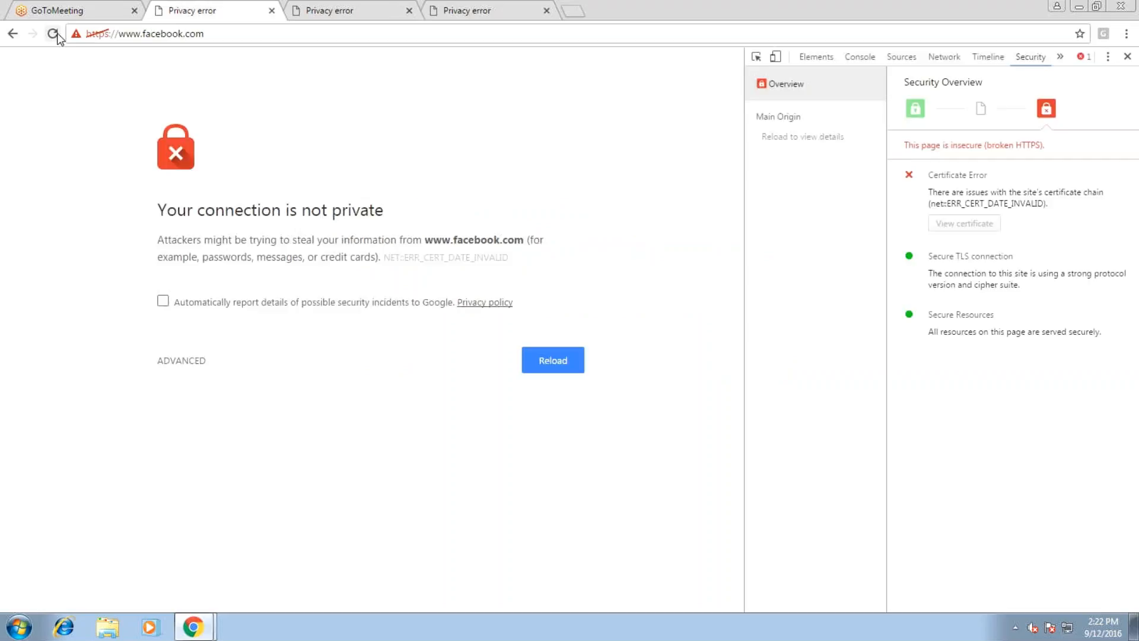
{"action": "left_click", "coordinate": [53, 33]}
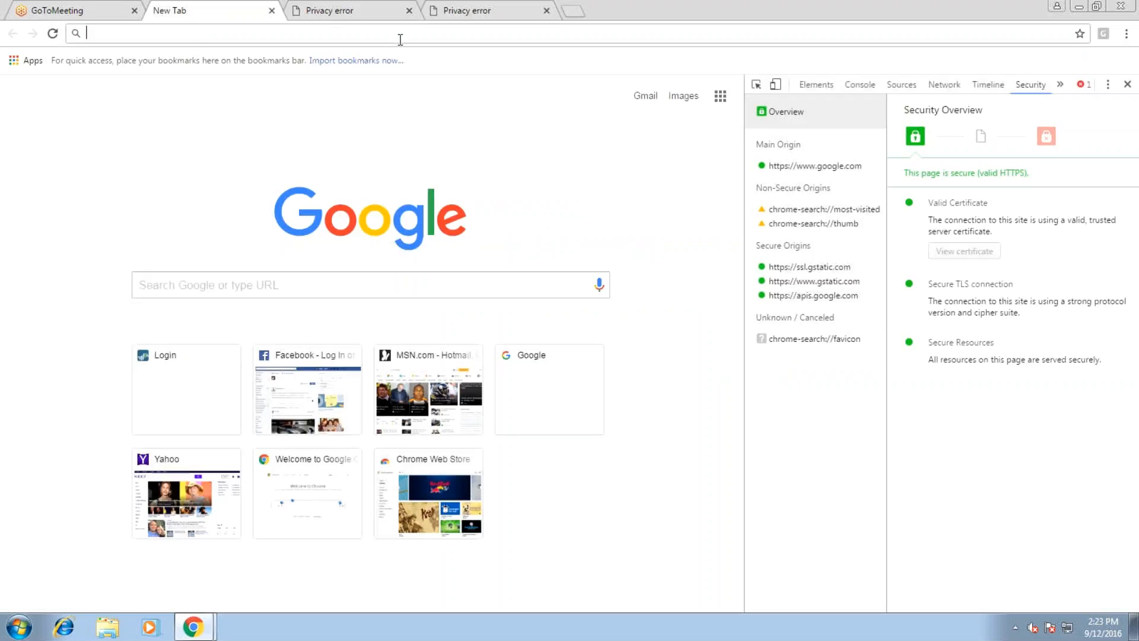
{"action": "left_click", "coordinate": [457, 9]}
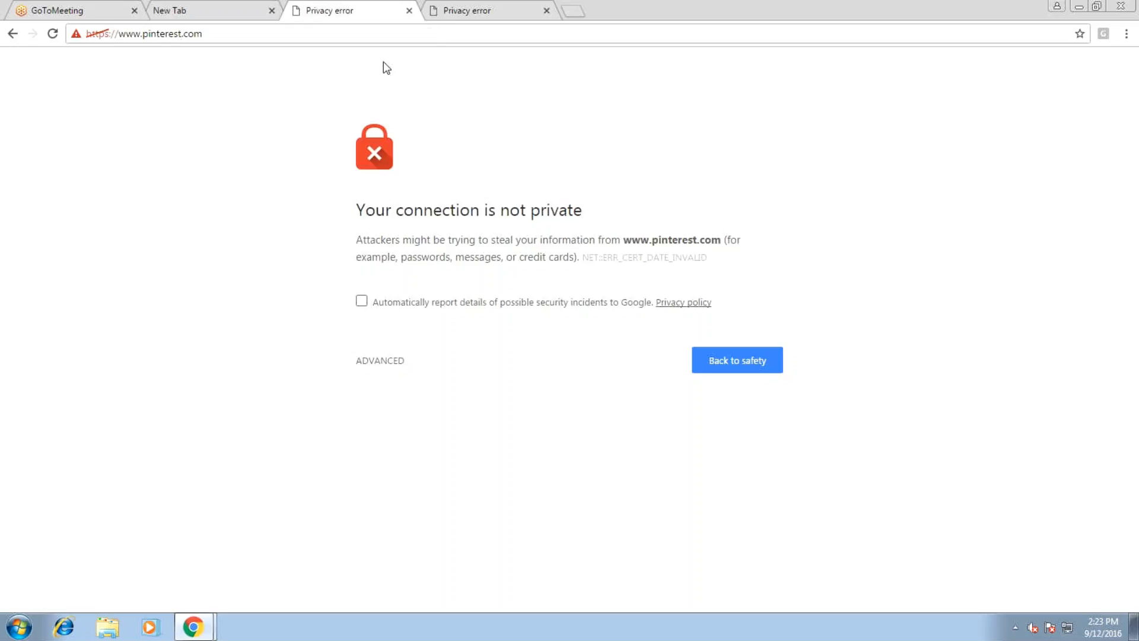
From the GoToMeeting tab, close the leftover error tabs and open a fresh New Tab page
{"action": "left_click", "coordinate": [79, 7]}
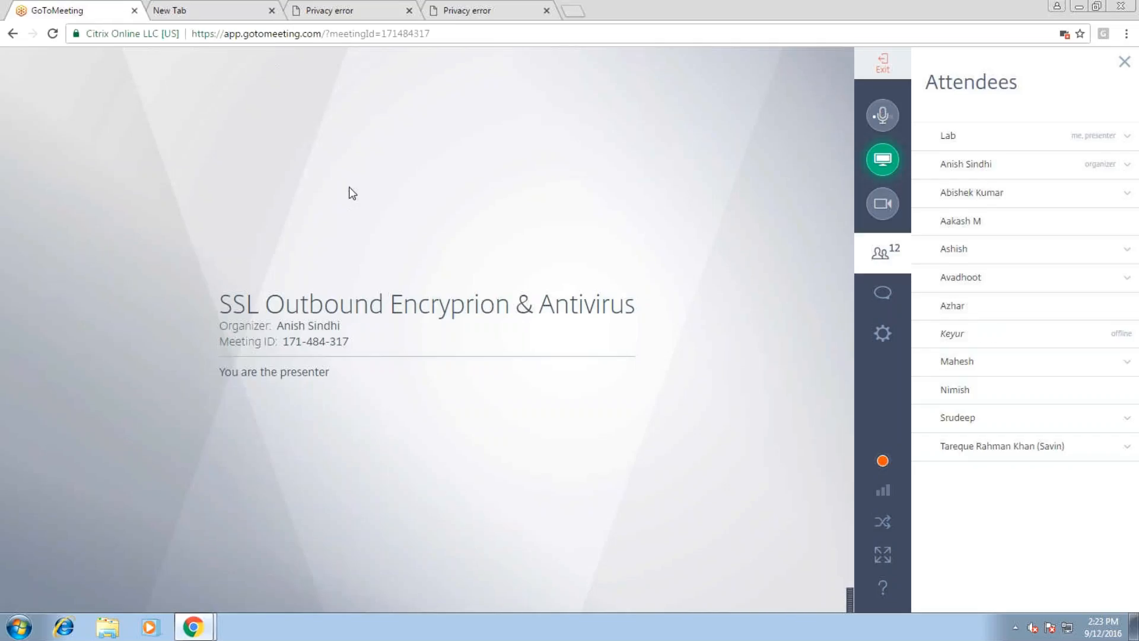
{"action": "left_click", "coordinate": [272, 11]}
{"action": "left_click", "coordinate": [272, 10]}
{"action": "left_click", "coordinate": [273, 11]}
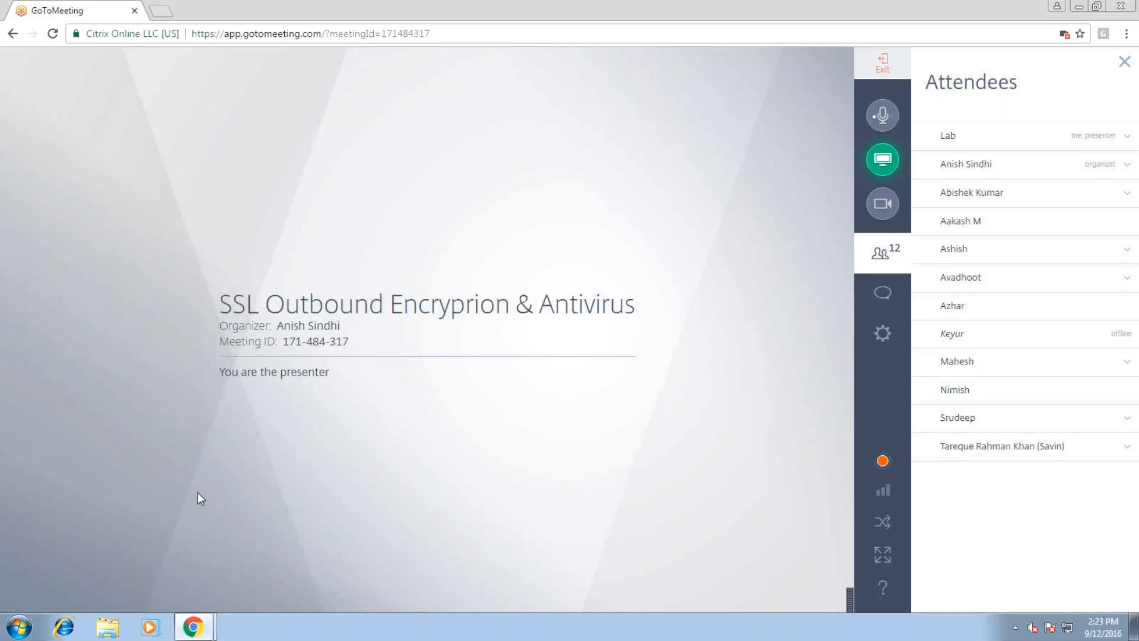
{"action": "left_click", "coordinate": [160, 12]}
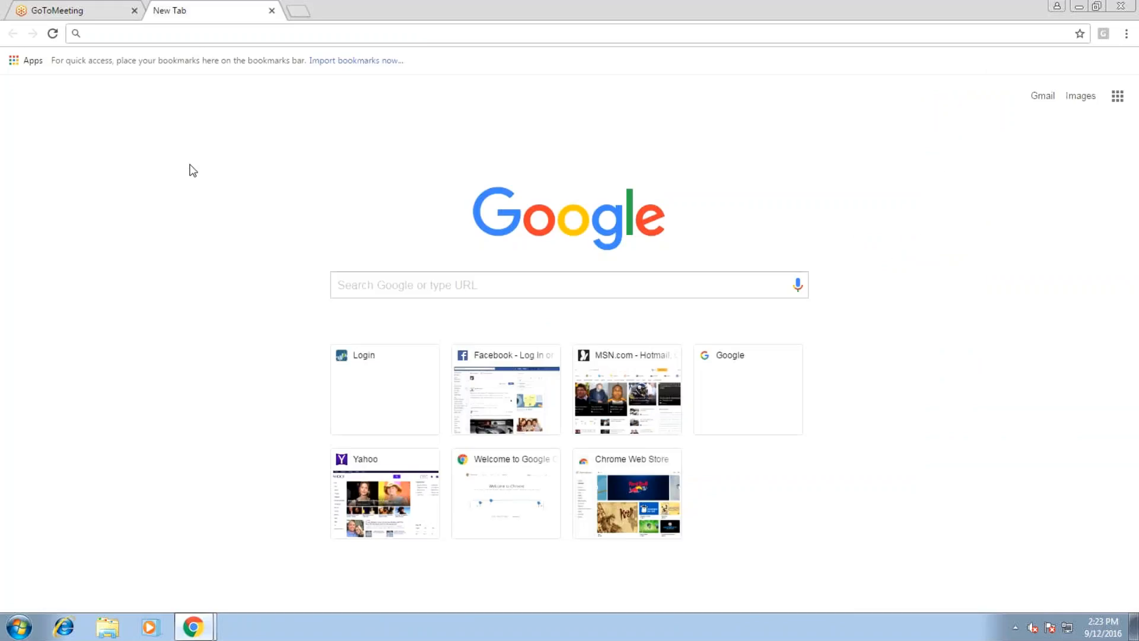
Load facebook.com and twitter.com in separate tabs, then expand facebook's advanced HSTS explanation
{"action": "type", "text": "facebook.com"}
{"action": "key", "text": "Return"}
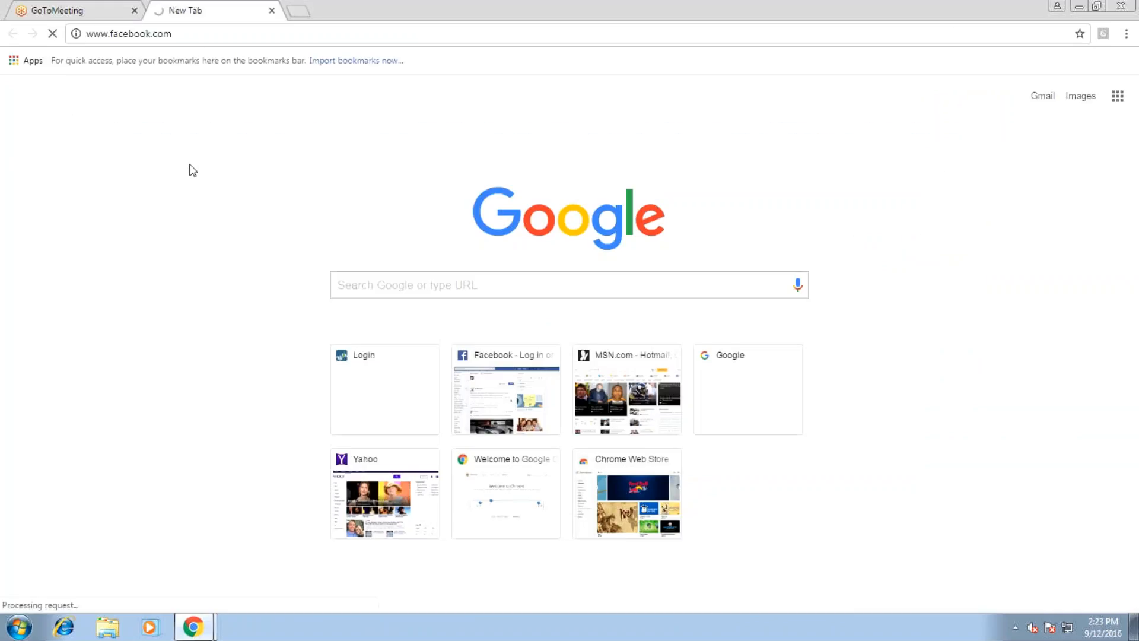
{"action": "key", "text": "ctrl+t"}
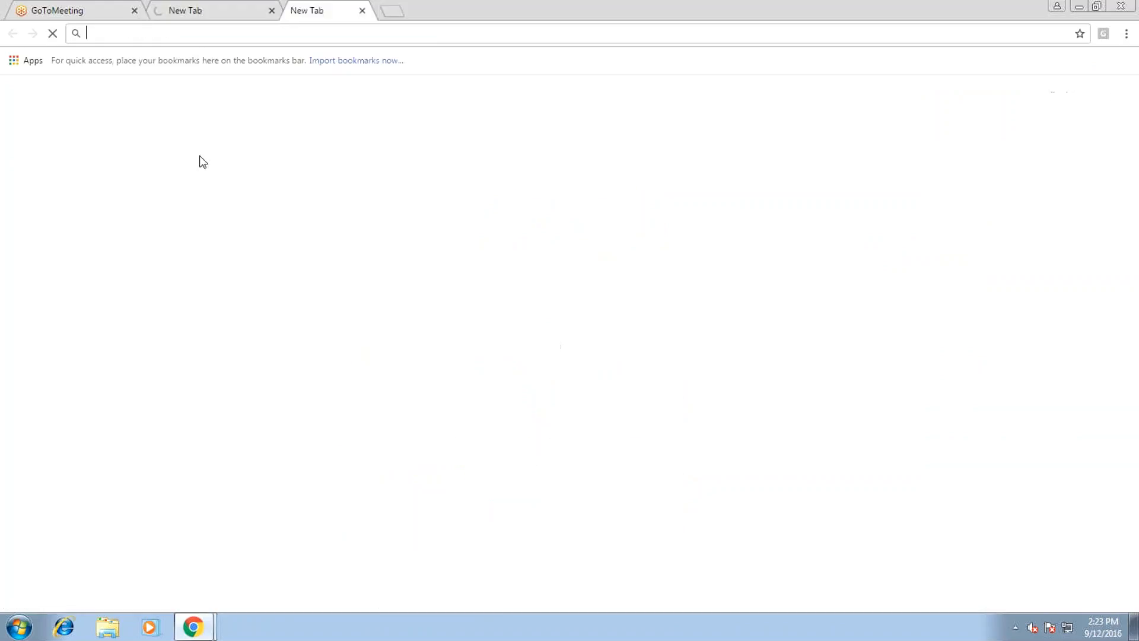
{"action": "type", "text": "twitter"}
{"action": "key", "text": "ctrl+Return"}
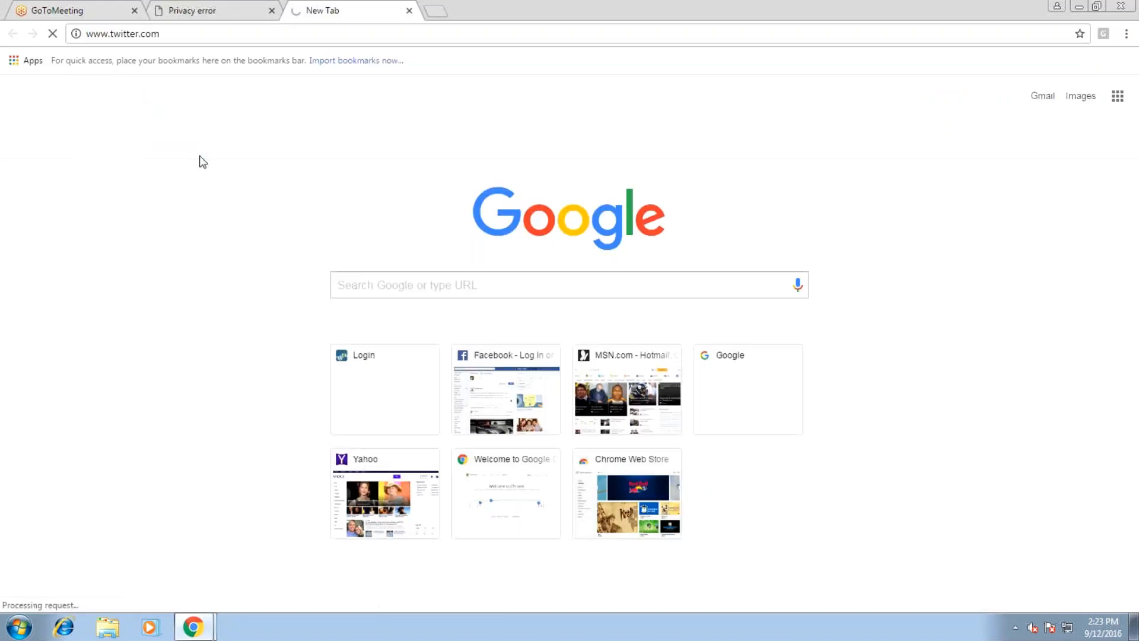
{"action": "key", "text": "ctrl+Tab"}
{"action": "key", "text": "ctrl+Tab"}
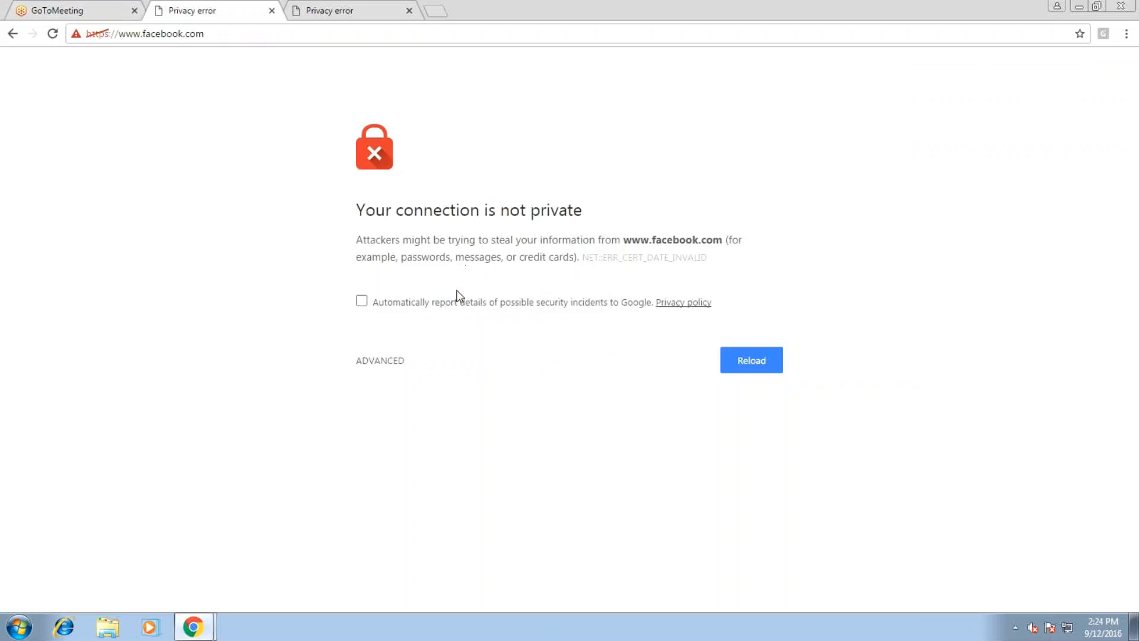
{"action": "left_click", "coordinate": [389, 361]}
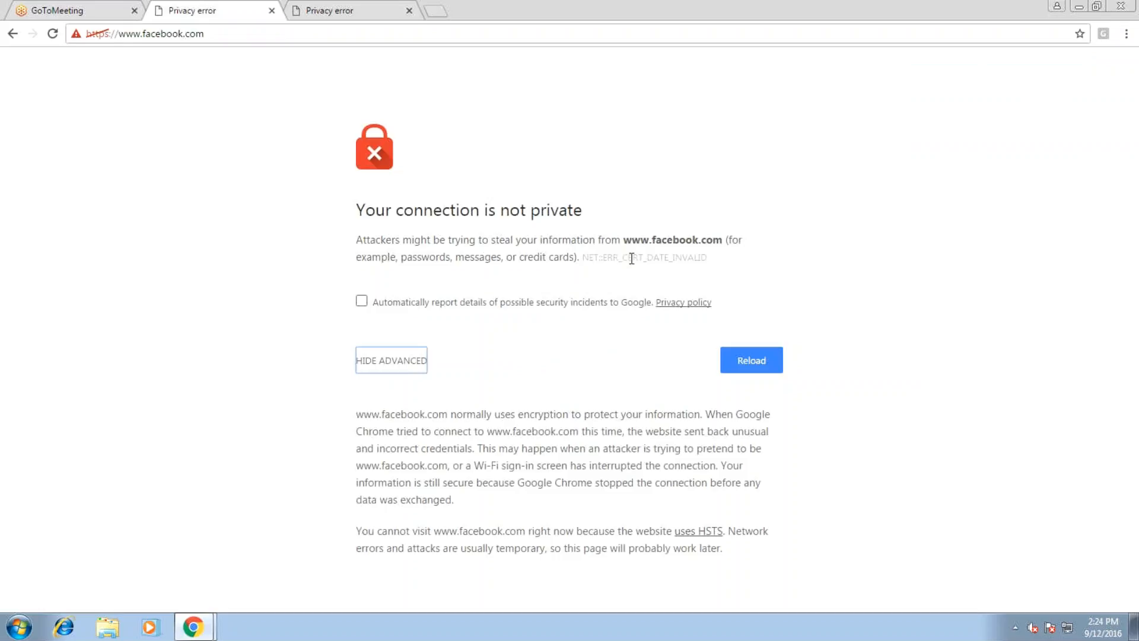
Open facebook.com's certificate and display its certification path
{"action": "left_click", "coordinate": [77, 33]}
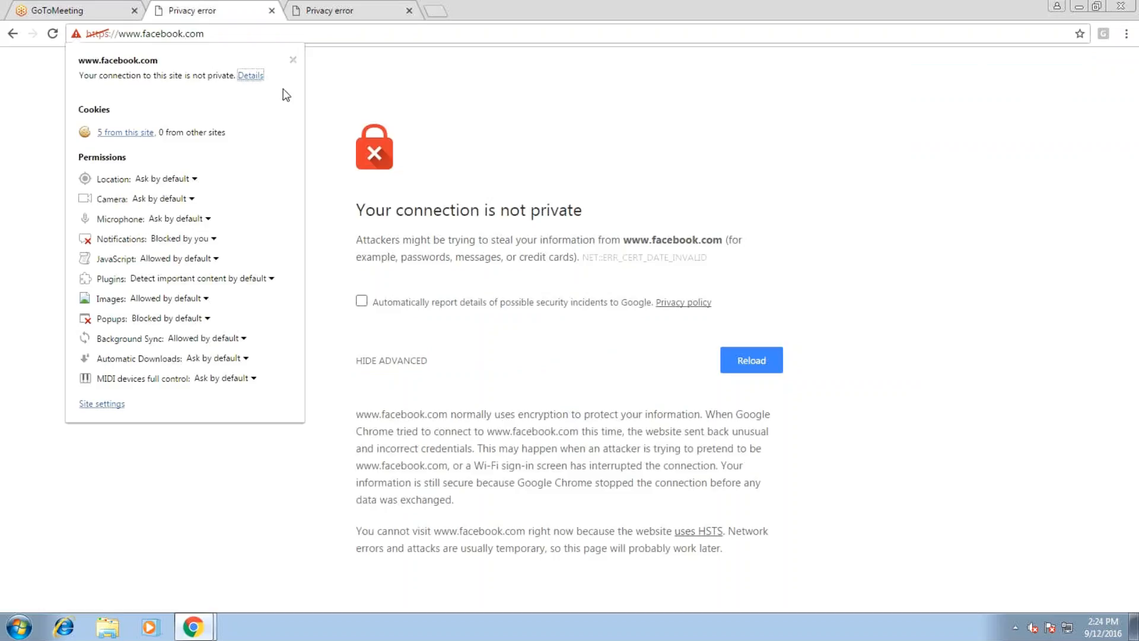
{"action": "left_click", "coordinate": [250, 75]}
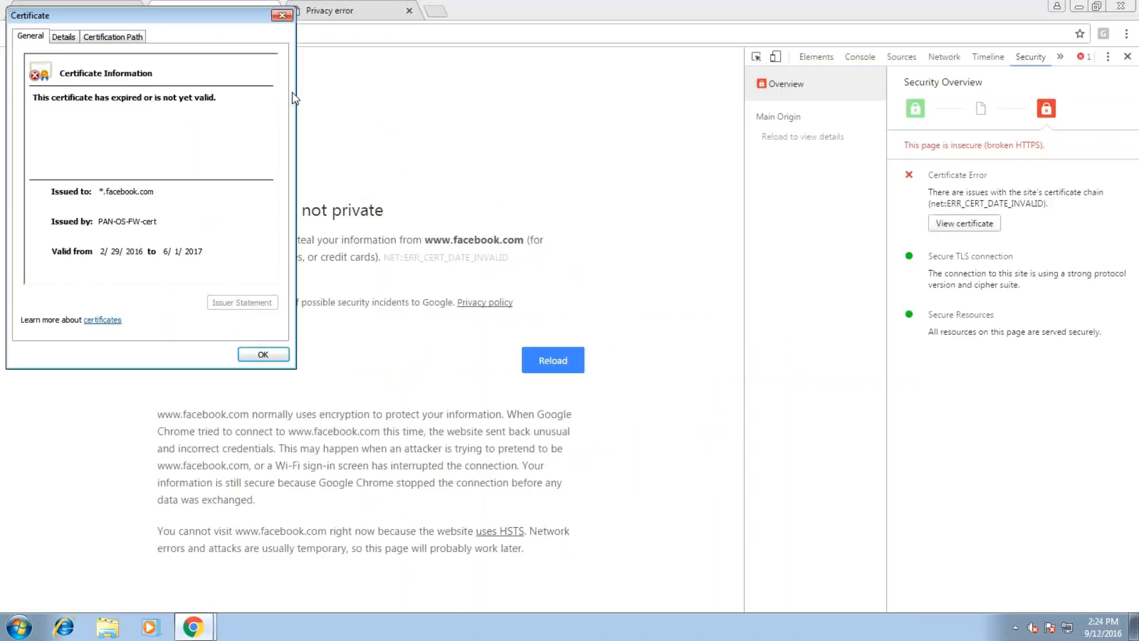
{"action": "left_click", "coordinate": [73, 37]}
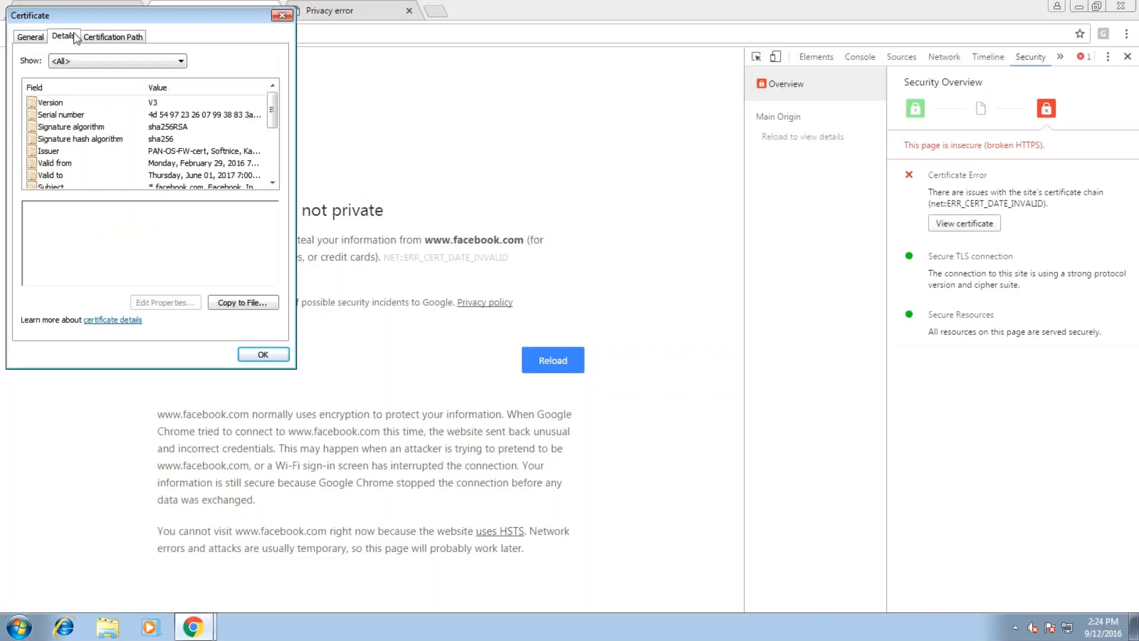
{"action": "left_click", "coordinate": [125, 45]}
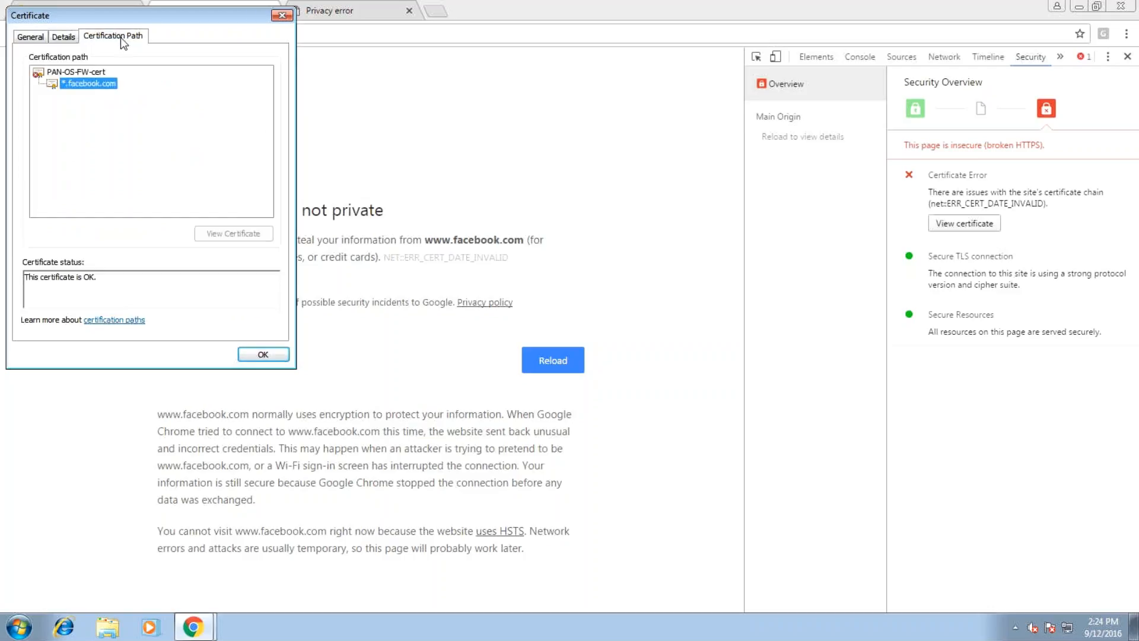
Open the PAN-OS-FW-cert issuer certificate, showing validity 9/12/2016 to 9/12/2017
{"action": "left_click", "coordinate": [88, 70]}
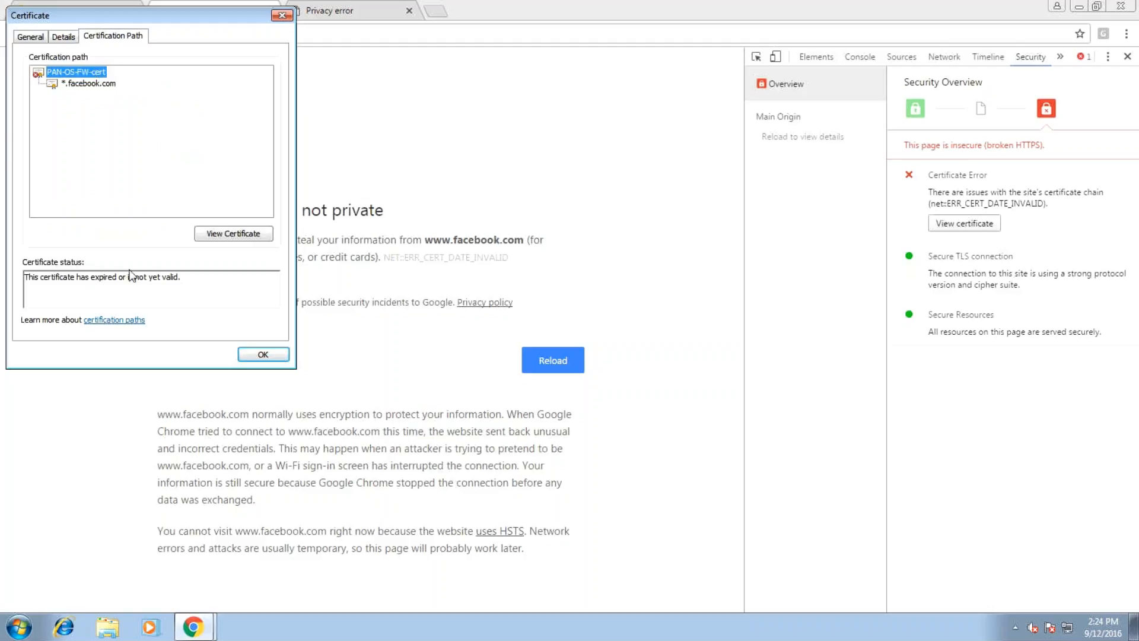
{"action": "left_click", "coordinate": [226, 238]}
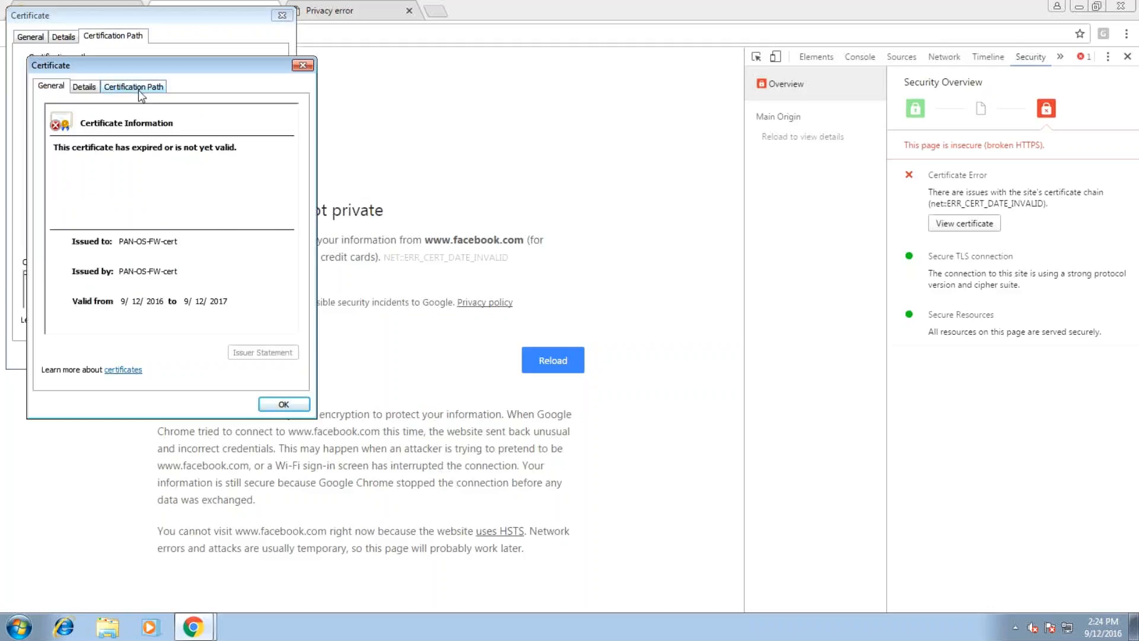
{"action": "left_click", "coordinate": [83, 87]}
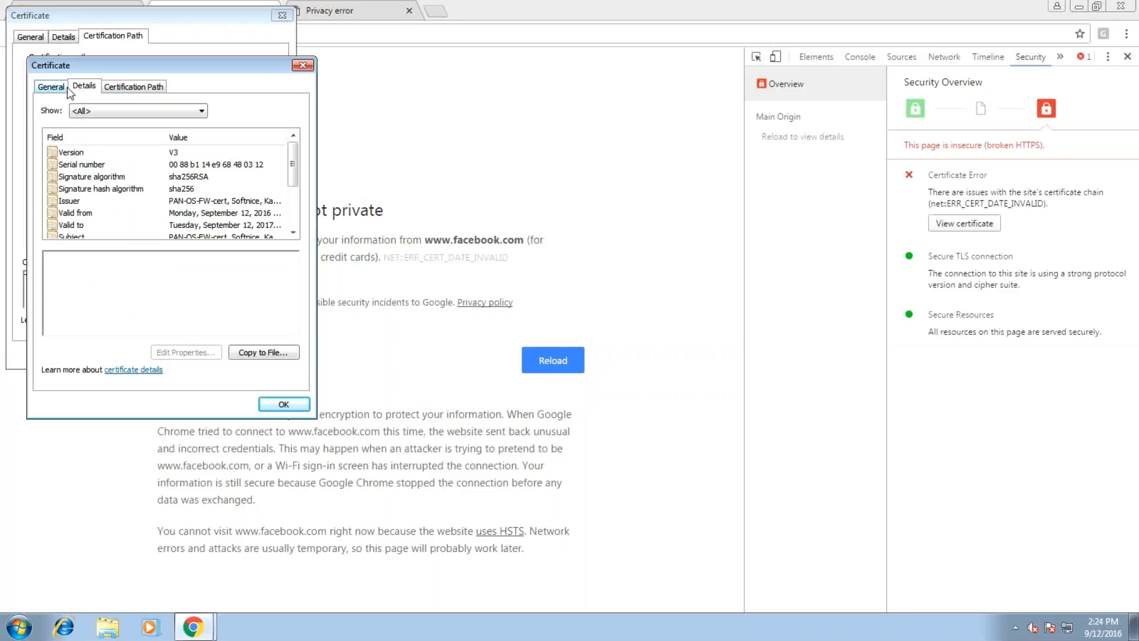
{"action": "left_click", "coordinate": [51, 86]}
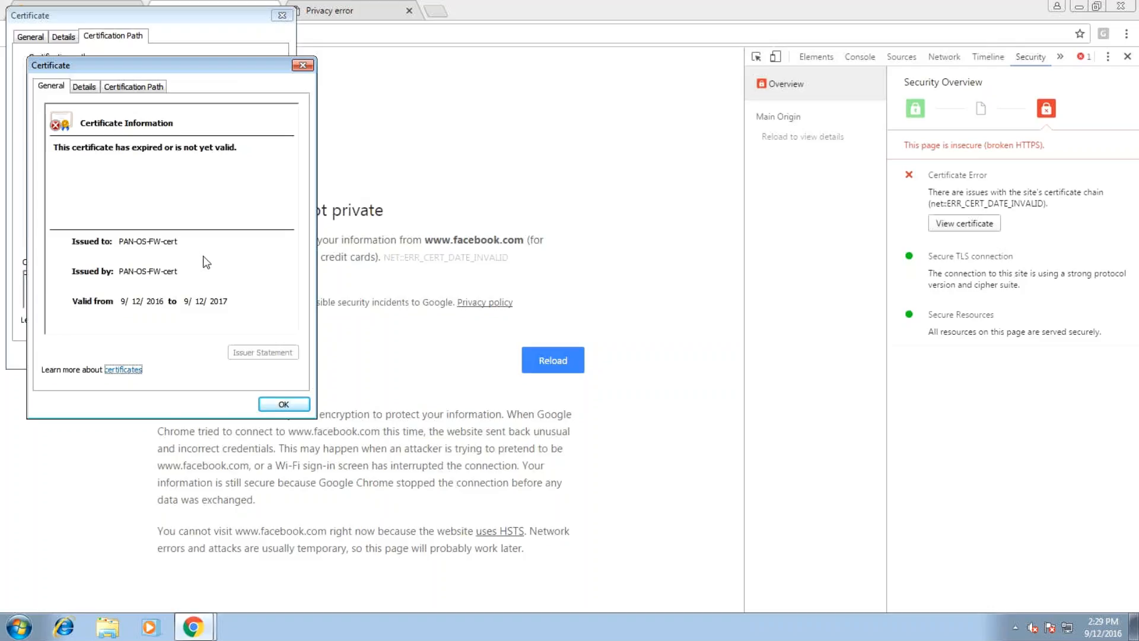
Close both certificate dialogs and the two facebook.com privacy-error tabs, leaving only the meeting tab
{"action": "left_click", "coordinate": [280, 404]}
{"action": "left_click", "coordinate": [260, 354]}
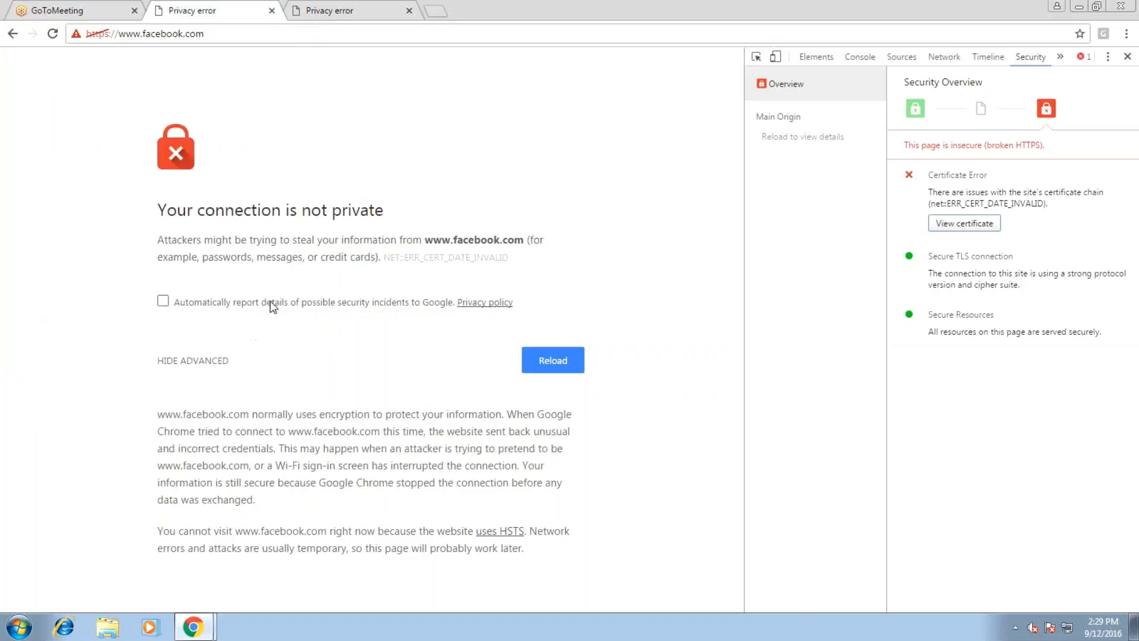
{"action": "middle_click", "coordinate": [172, 5]}
{"action": "middle_click", "coordinate": [198, 5]}
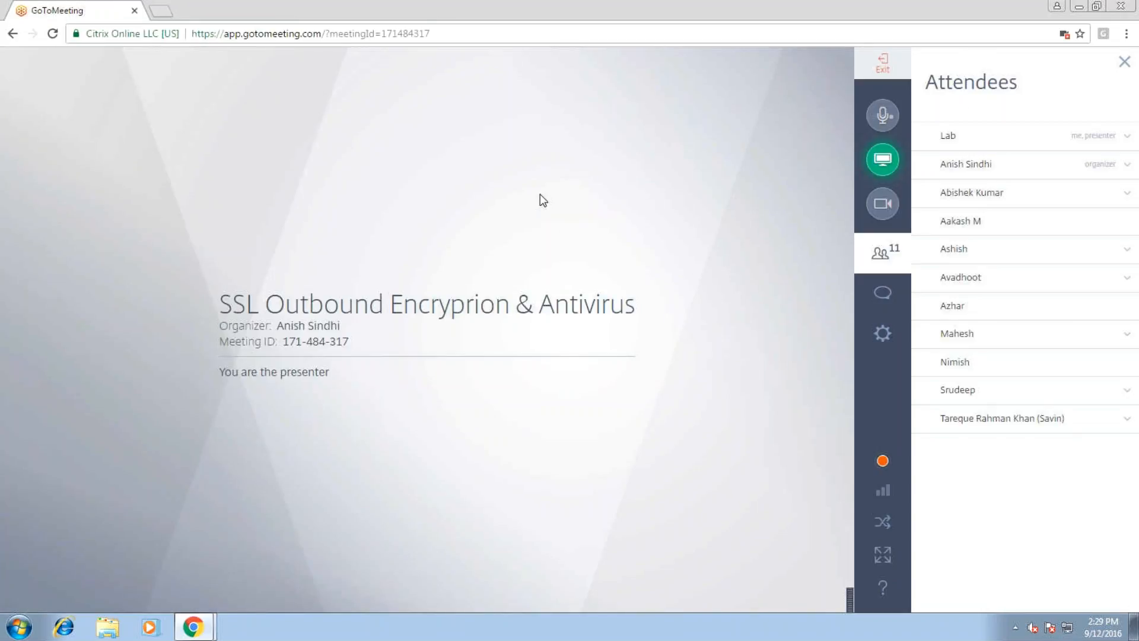
Log into the firewall at 10.1.10.223 with the admin account and dismiss the default-credentials alert
{"action": "left_click", "coordinate": [168, 18]}
{"action": "type", "text": "10.1.10.223"}
{"action": "key", "text": "Return"}
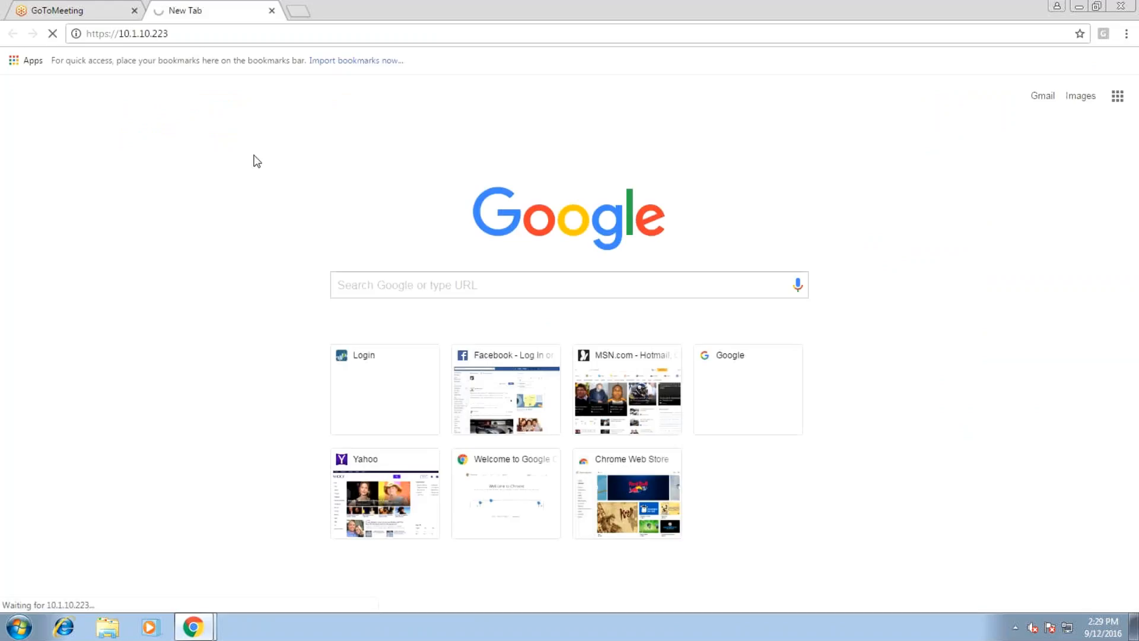
{"action": "type", "text": "admin"}
{"action": "key", "text": "Tab"}
{"action": "type", "text": "••••"}
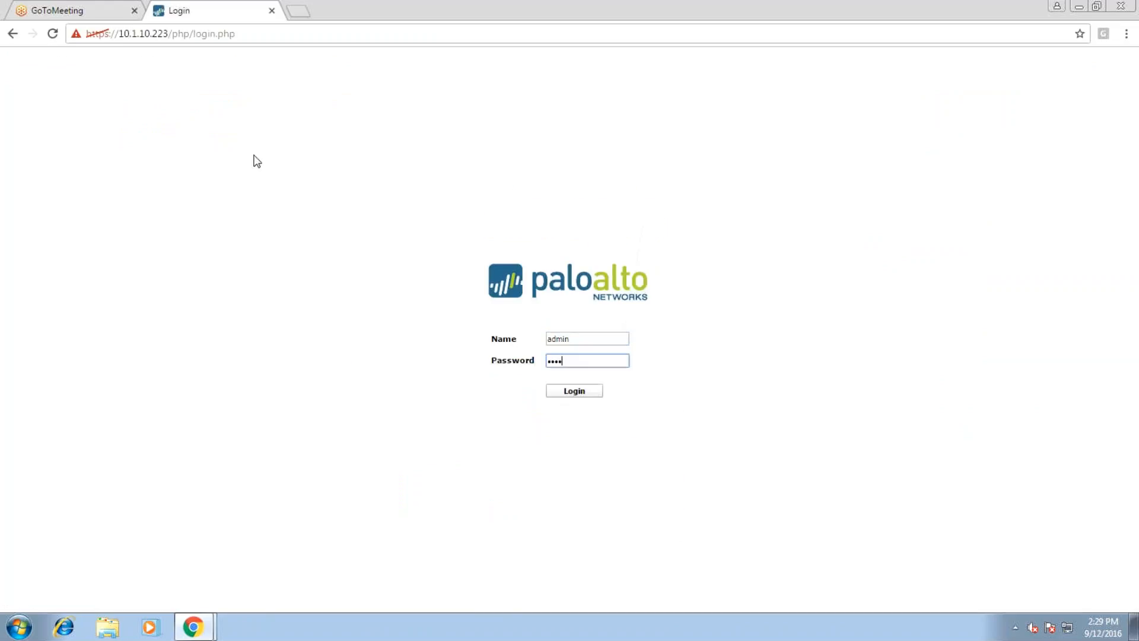
{"action": "type", "text": "•"}
{"action": "key", "text": "Return"}
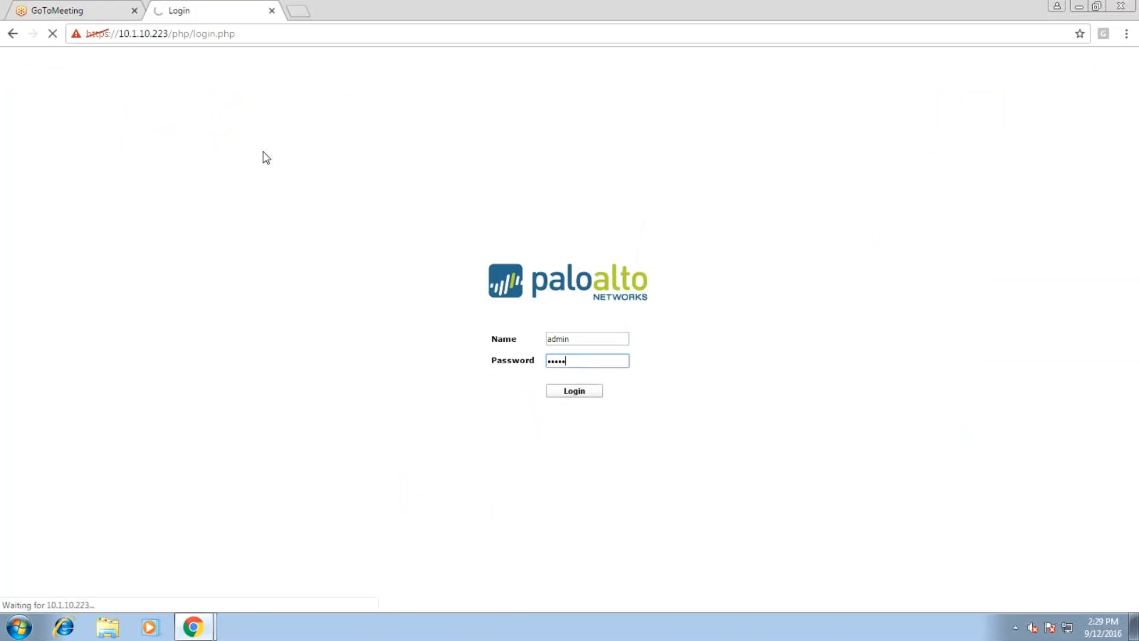
{"action": "key", "text": "Return"}
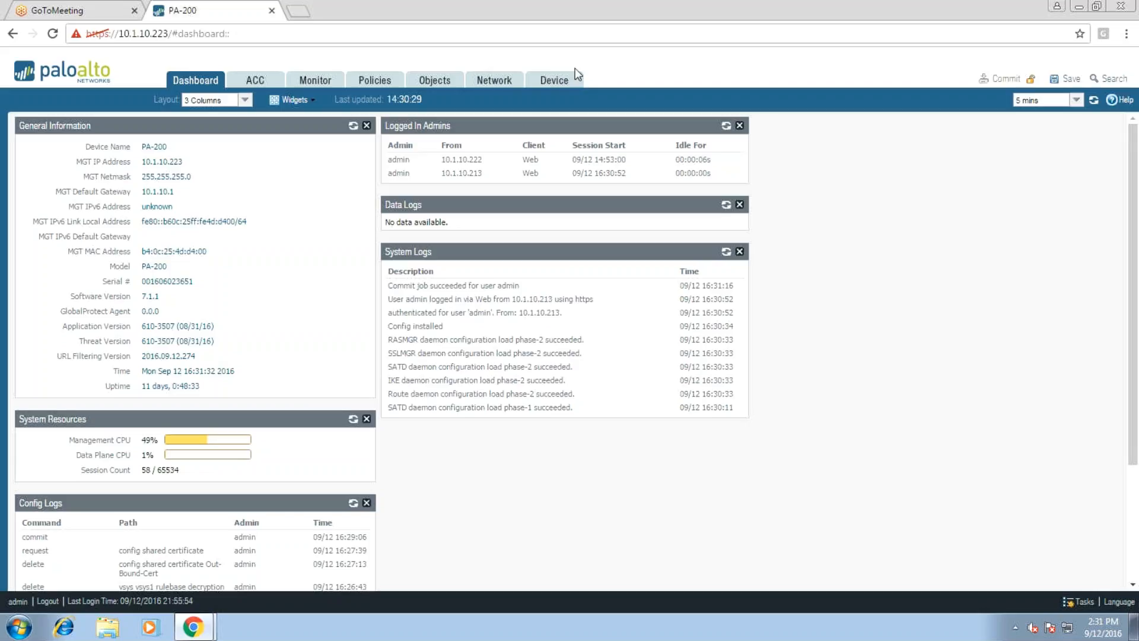
Export Out-Bound-Cert from Device > Certificates in Base64 PEM format and keep the downloaded file
{"action": "left_click", "coordinate": [558, 83]}
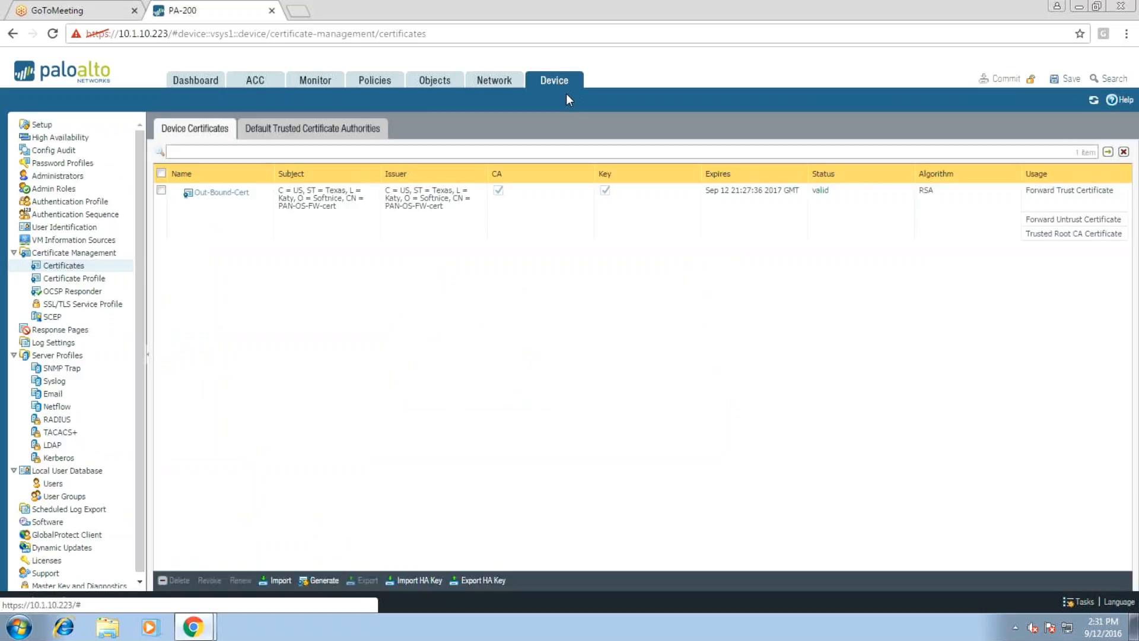
{"action": "left_click", "coordinate": [161, 189]}
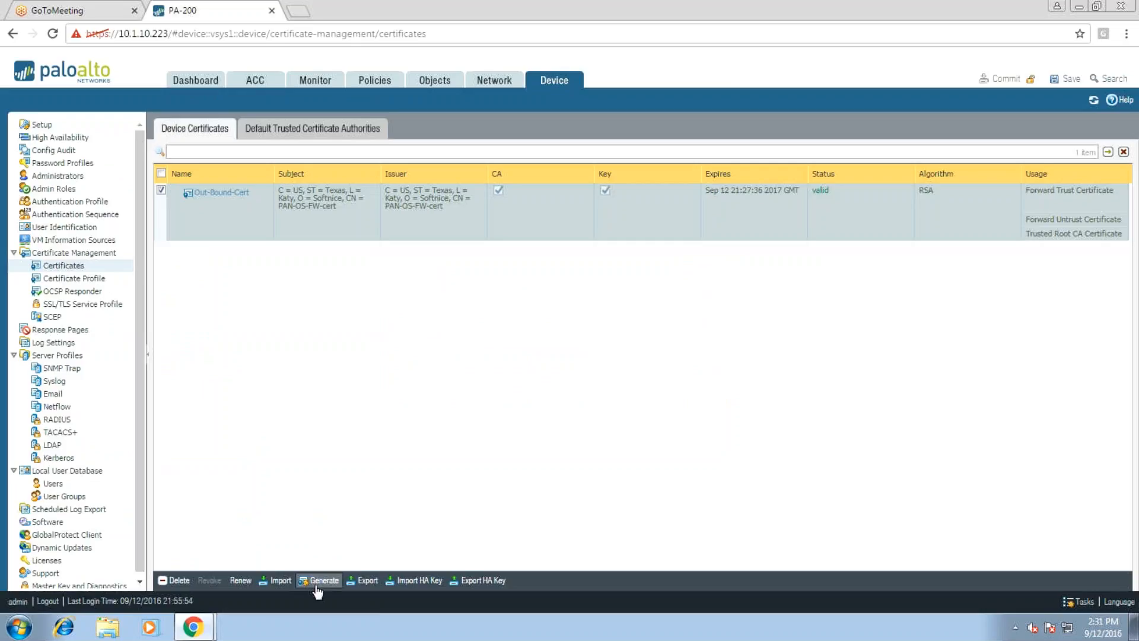
{"action": "left_click", "coordinate": [364, 581]}
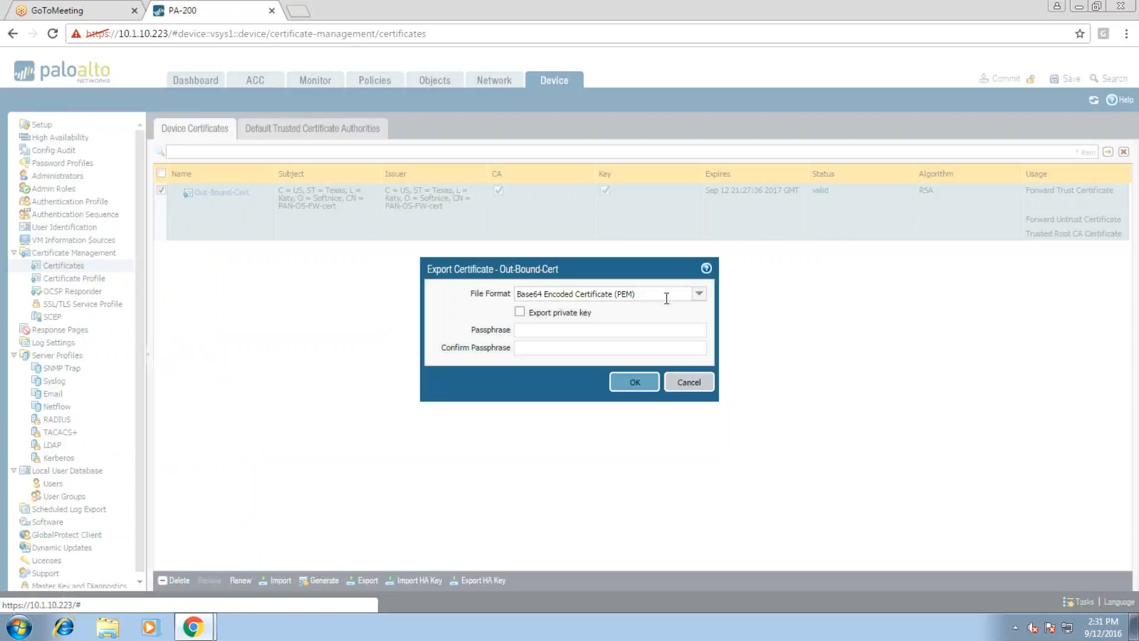
{"action": "left_click", "coordinate": [634, 379]}
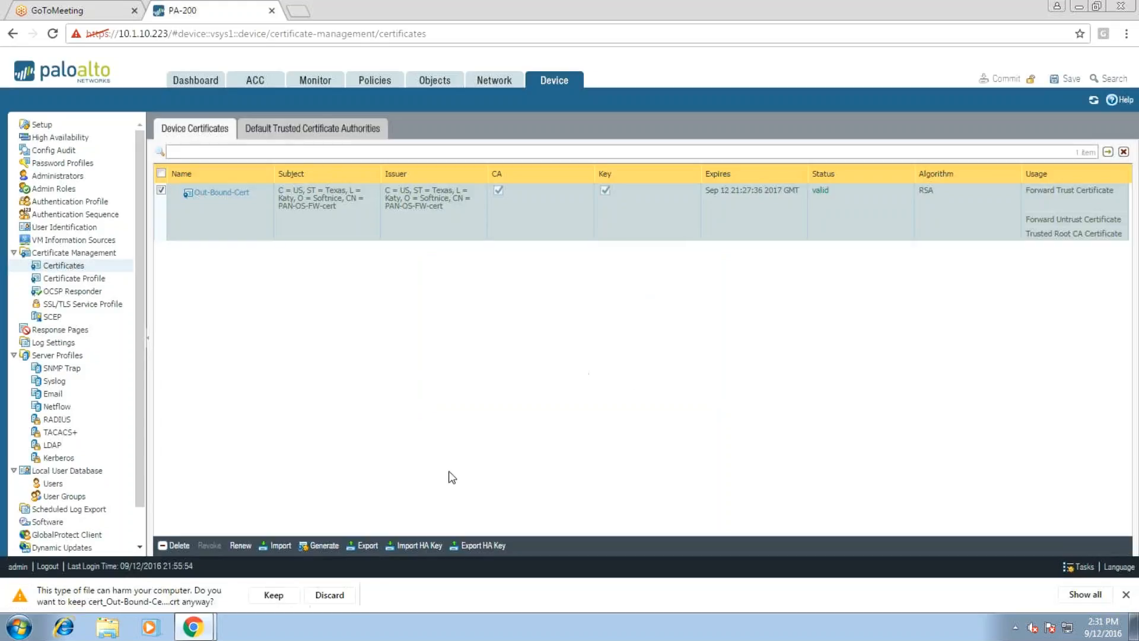
{"action": "left_click", "coordinate": [290, 594]}
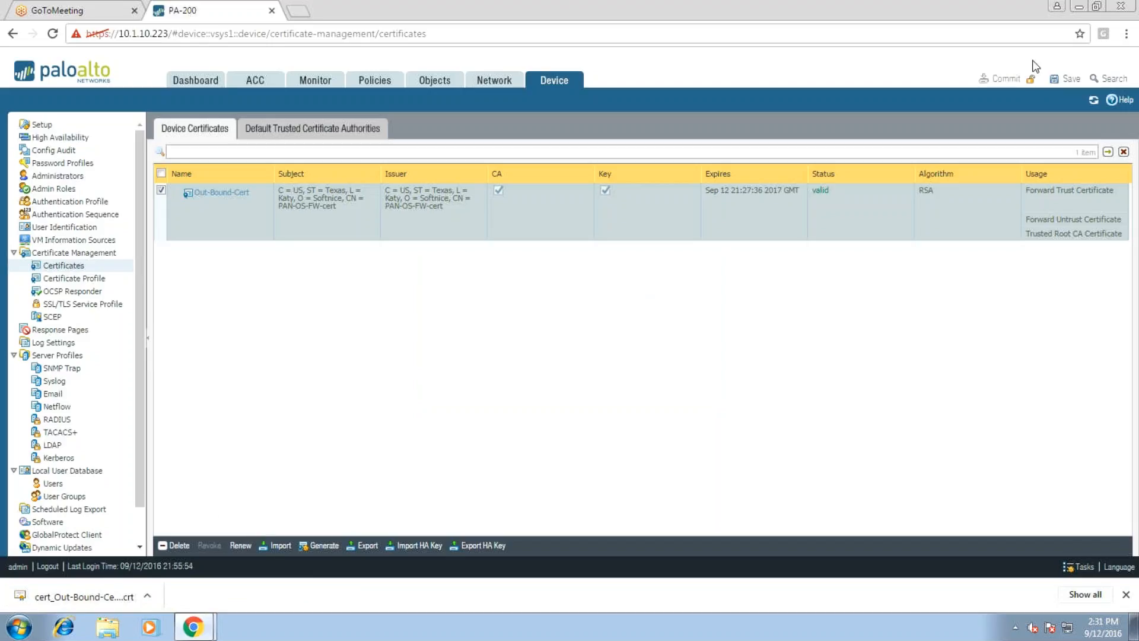
{"action": "left_click", "coordinate": [1127, 34]}
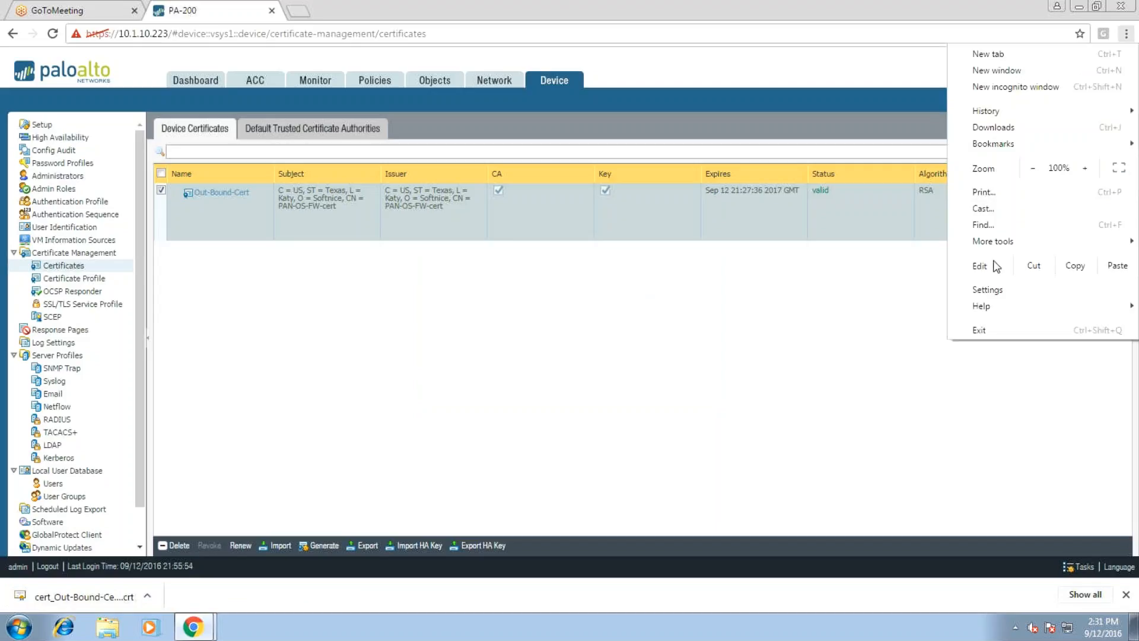
Filter Chrome settings by 'cert' and open Manage certificates under HTTPS/SSL
{"action": "left_click", "coordinate": [986, 289]}
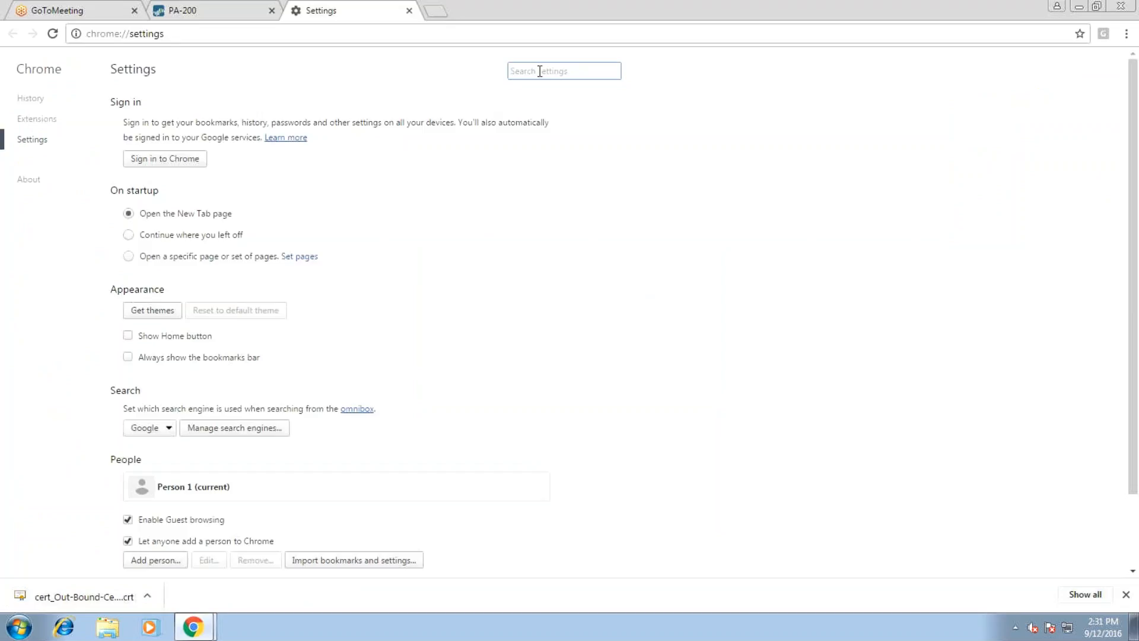
{"action": "type", "text": "cee"}
{"action": "key", "text": "BackSpace"}
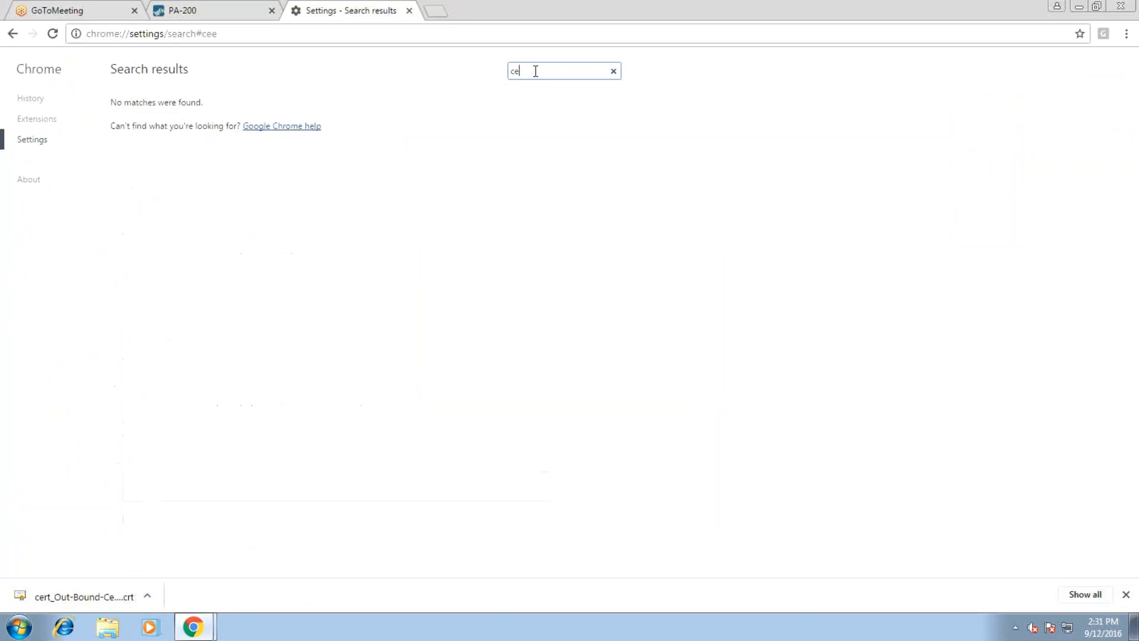
{"action": "type", "text": "rt"}
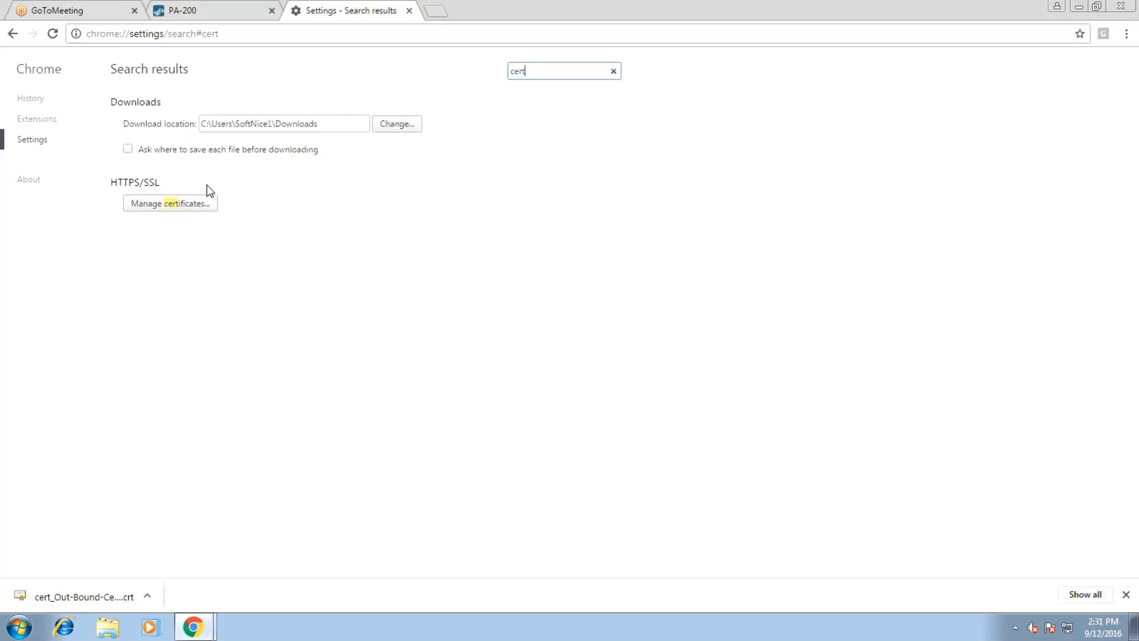
{"action": "left_click", "coordinate": [210, 203]}
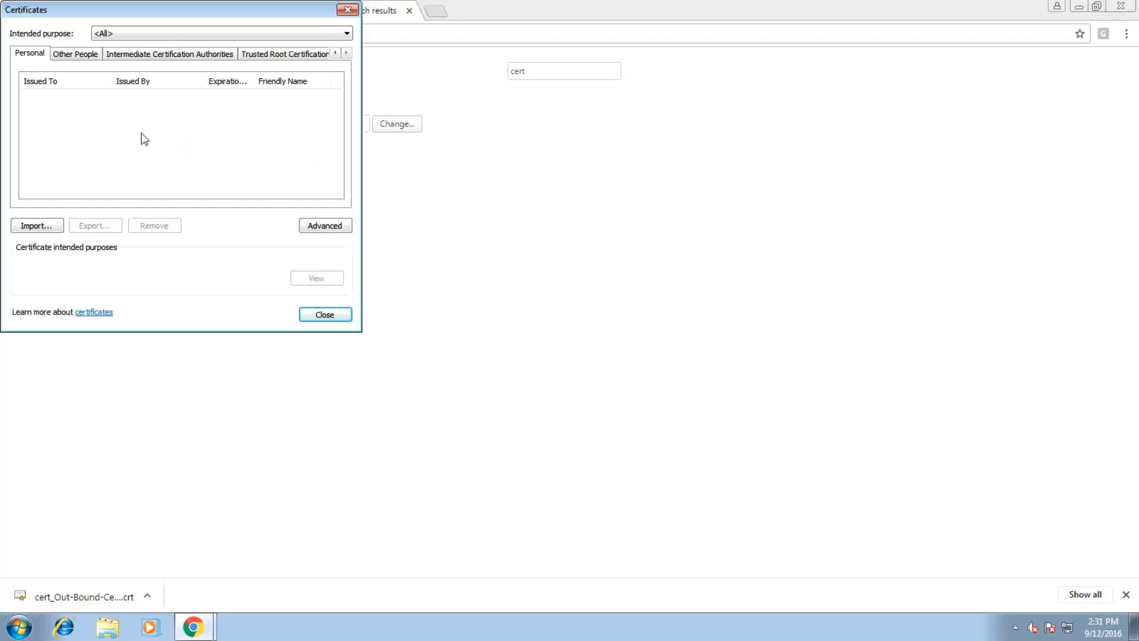
Switch to Trusted Root Certification Authorities, start an import, then cancel the wizard without importing
{"action": "left_click", "coordinate": [277, 55]}
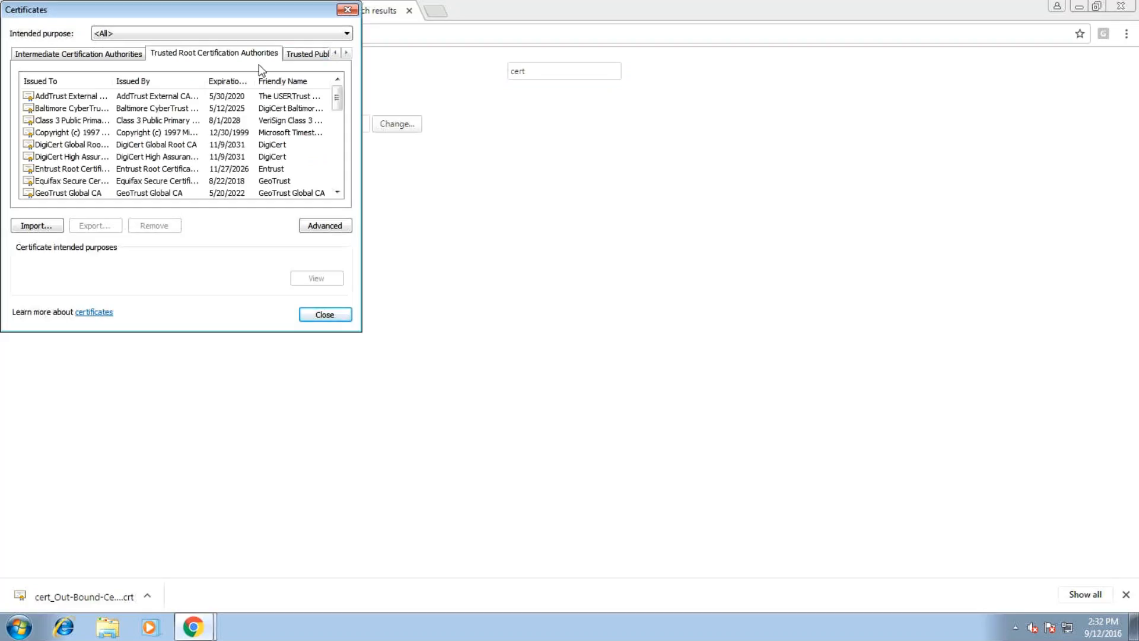
{"action": "left_click", "coordinate": [37, 226]}
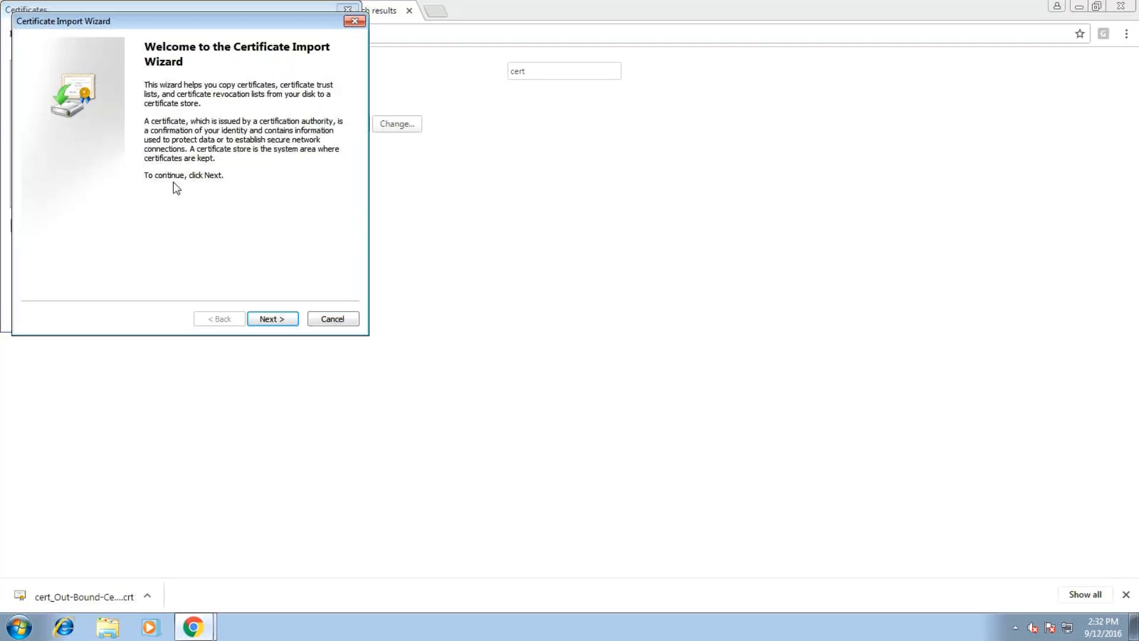
{"action": "left_click", "coordinate": [256, 320]}
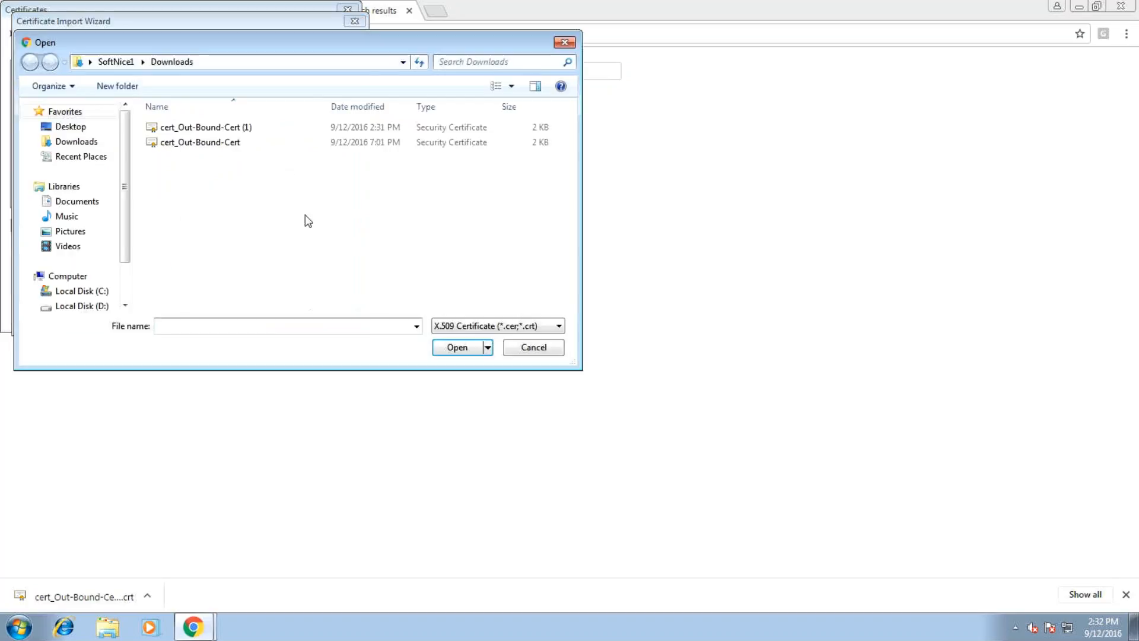
{"action": "key", "text": "Escape"}
{"action": "left_click", "coordinate": [334, 319]}
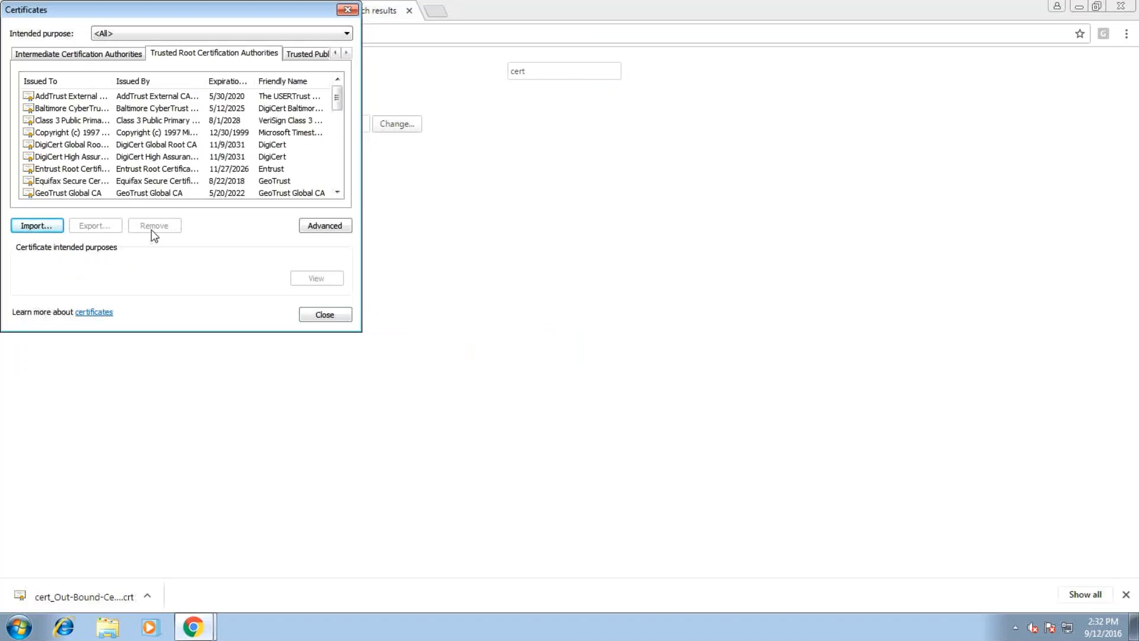
Sort trusted roots by Issued To and remove PAN-OS-FW-cert, confirming both warnings
{"action": "left_click", "coordinate": [71, 83]}
{"action": "left_click", "coordinate": [75, 95]}
{"action": "scroll", "coordinate": [86, 123], "scroll_direction": "down", "scroll_amount": 10}
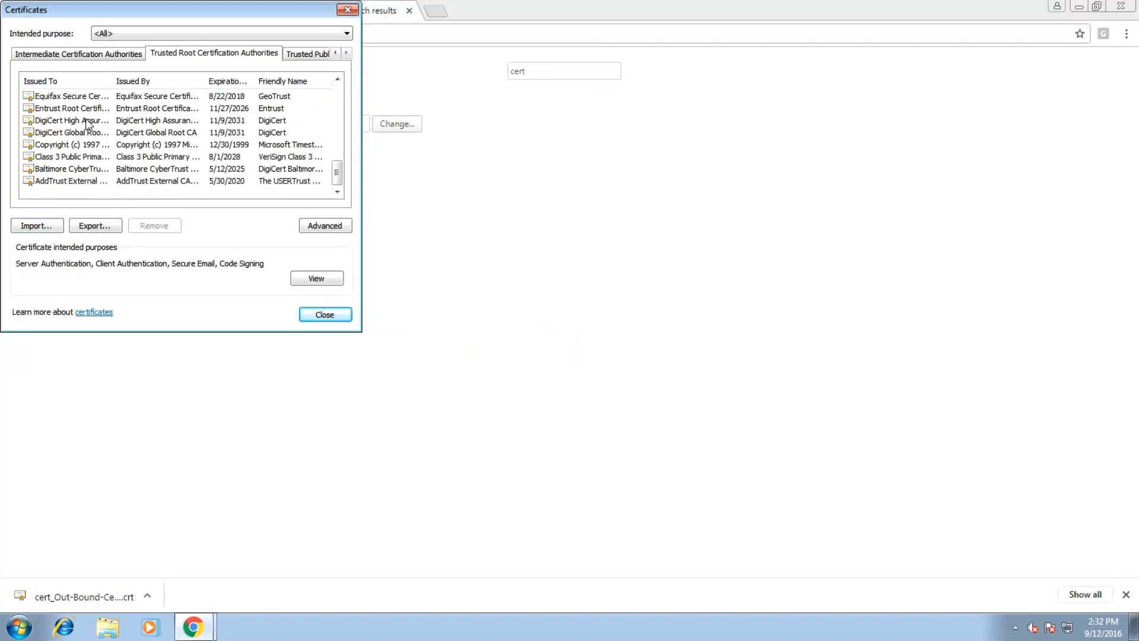
{"action": "scroll", "coordinate": [56, 156], "scroll_direction": "up", "scroll_amount": 1}
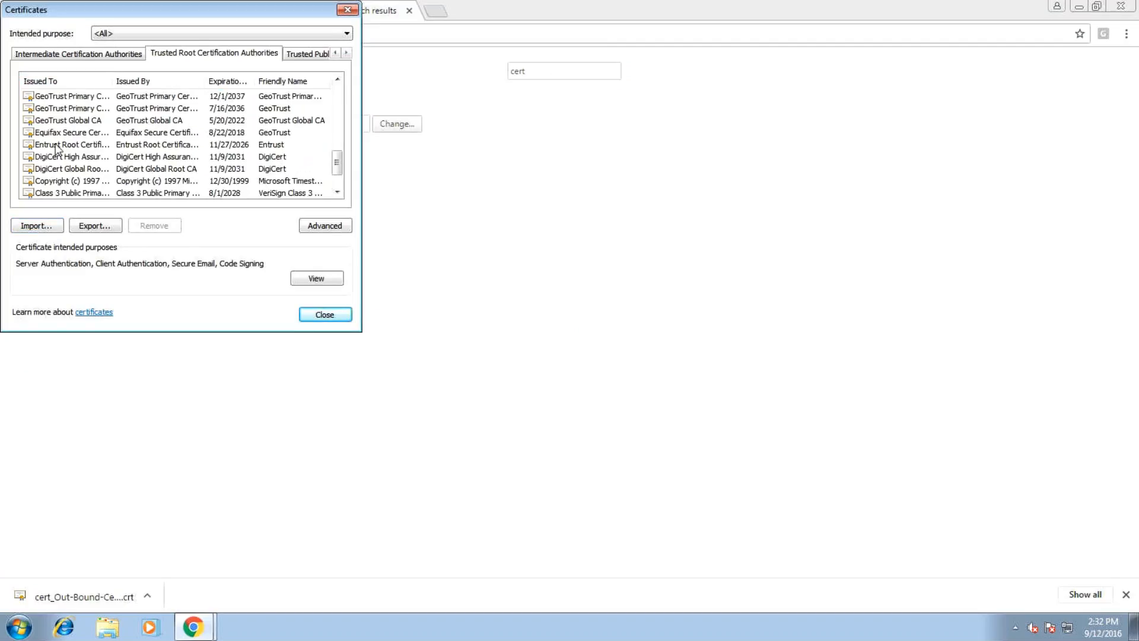
{"action": "scroll", "coordinate": [57, 149], "scroll_direction": "up", "scroll_amount": 3}
{"action": "scroll", "coordinate": [56, 145], "scroll_direction": "up", "scroll_amount": 2}
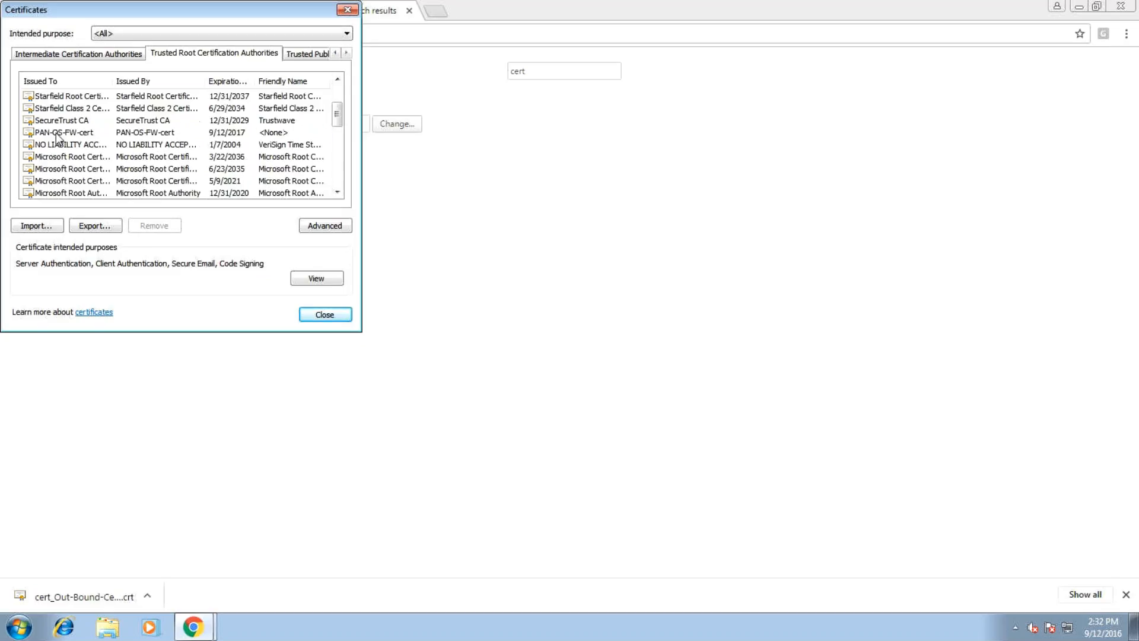
{"action": "left_click", "coordinate": [65, 133]}
{"action": "left_click", "coordinate": [159, 228]}
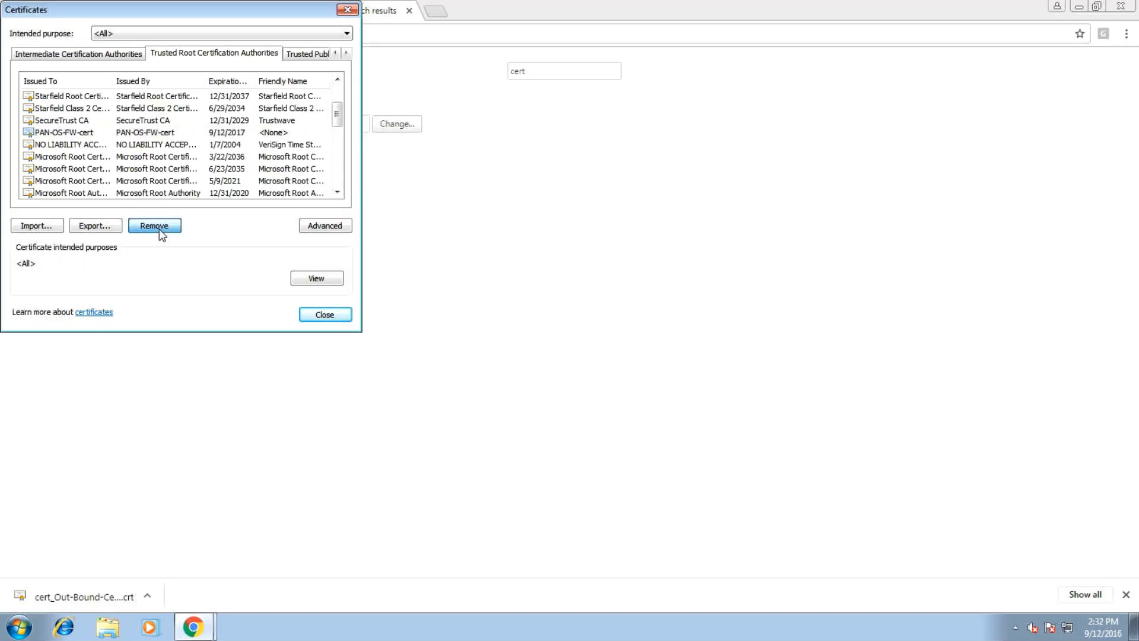
{"action": "left_click", "coordinate": [623, 389]}
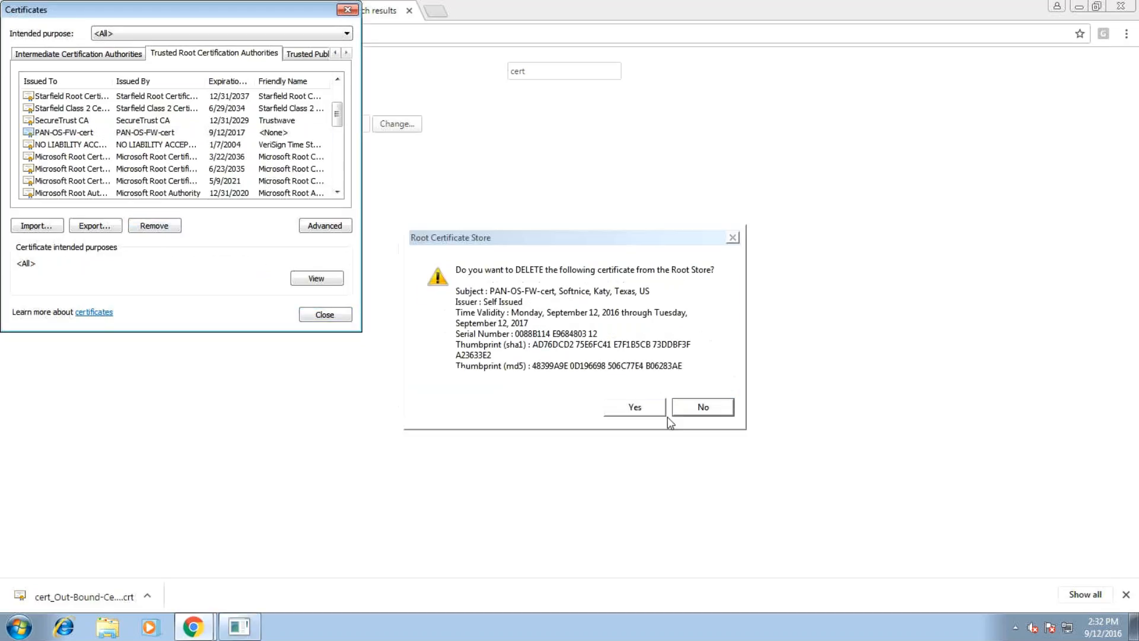
{"action": "left_click", "coordinate": [634, 407]}
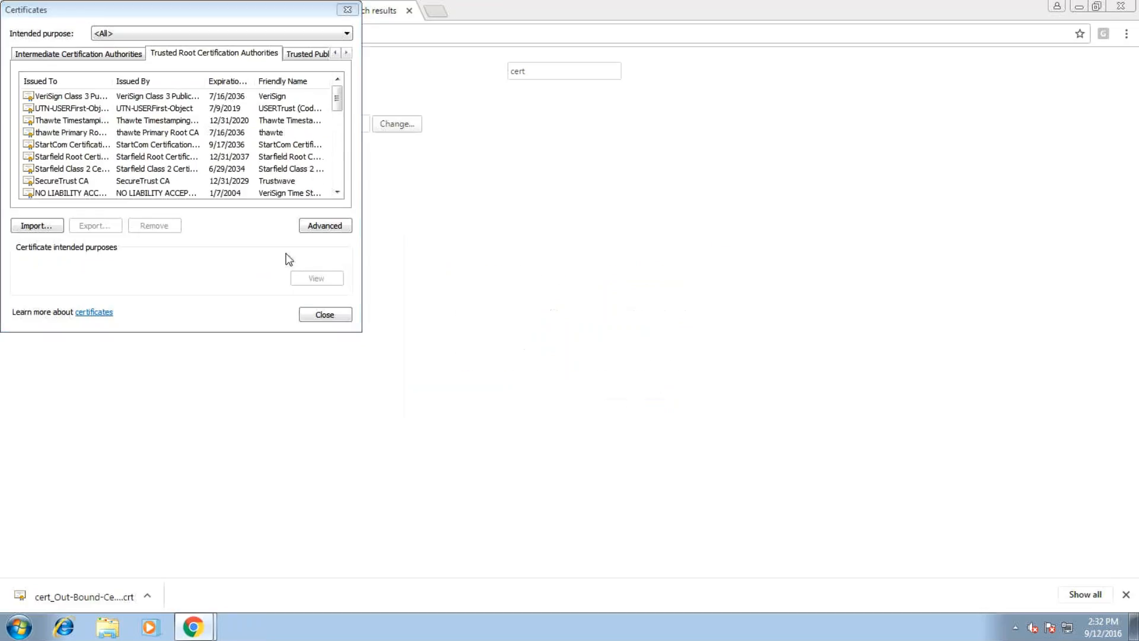
Start a certificate import and select the Downloads file cert_Out-Bound-Cert (1).crt
{"action": "left_click", "coordinate": [34, 226]}
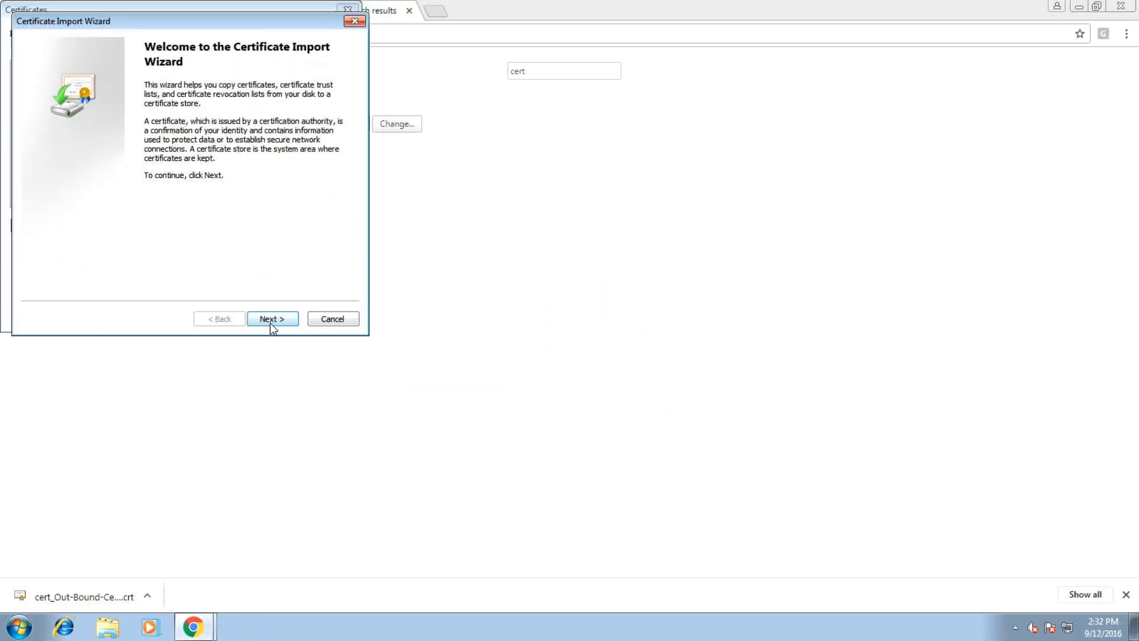
{"action": "left_click", "coordinate": [272, 320]}
{"action": "left_click", "coordinate": [308, 113]}
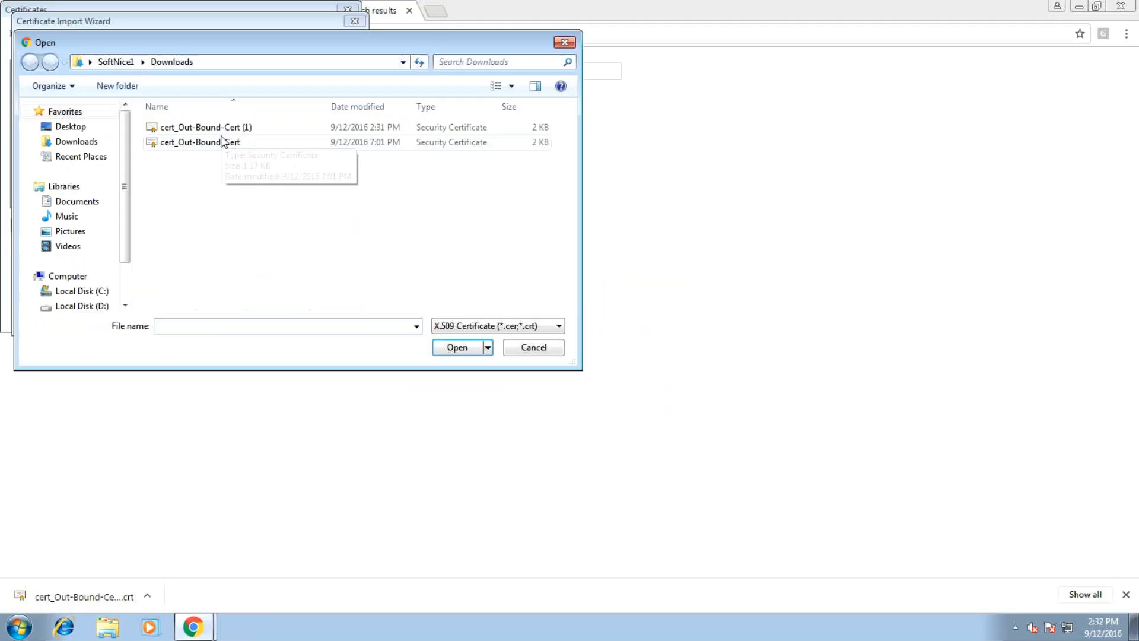
{"action": "left_click", "coordinate": [223, 127]}
{"action": "left_click", "coordinate": [465, 354]}
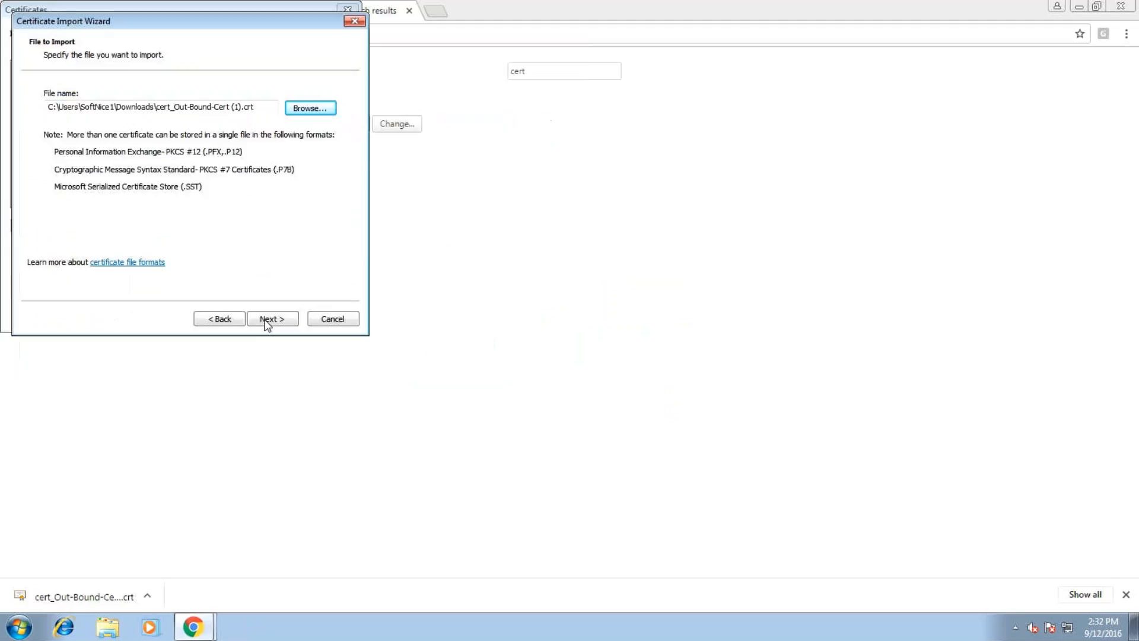
Install it into Trusted Root Certification Authorities as PAN-OS-FW-cert, then close the Certificates window
{"action": "left_click", "coordinate": [279, 326]}
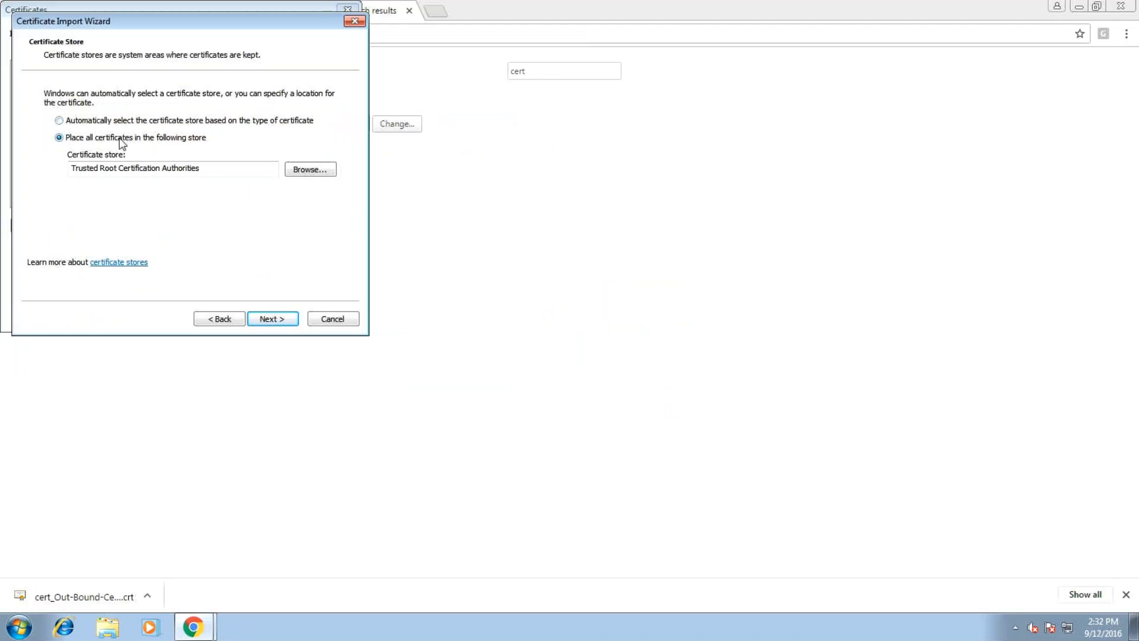
{"action": "left_click", "coordinate": [279, 320]}
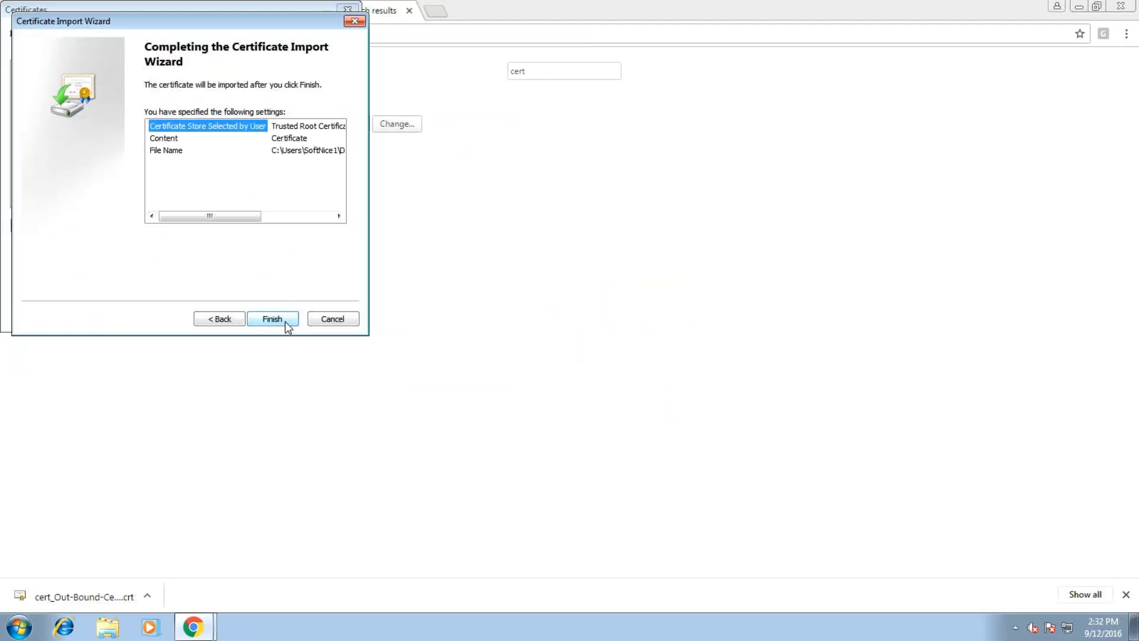
{"action": "left_click", "coordinate": [273, 320]}
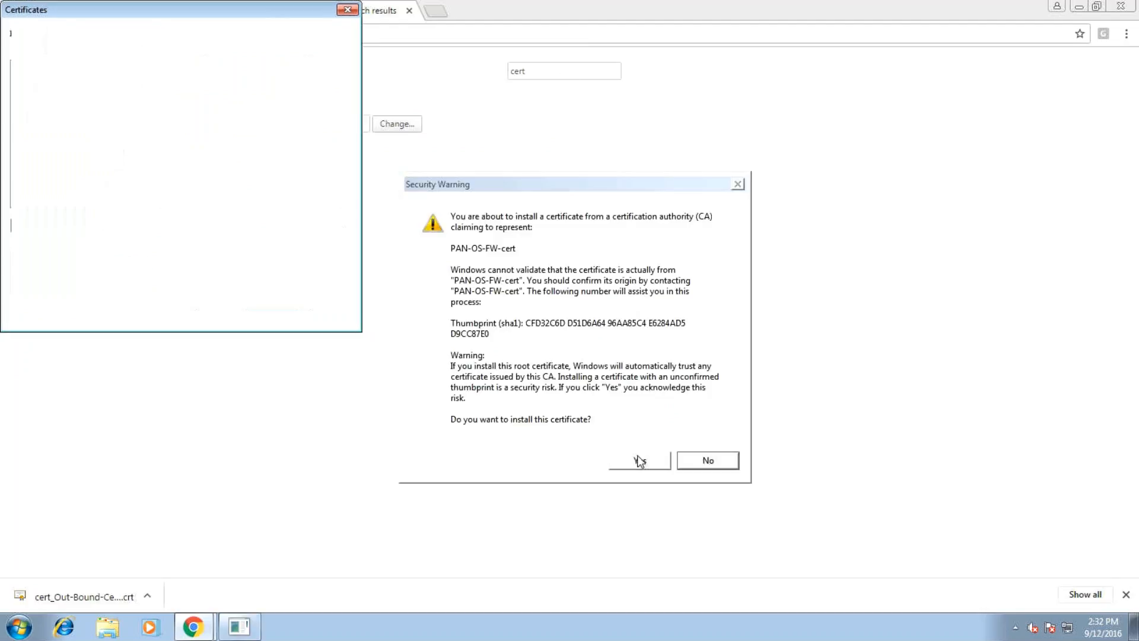
{"action": "left_click", "coordinate": [637, 460]}
{"action": "key", "text": "Return"}
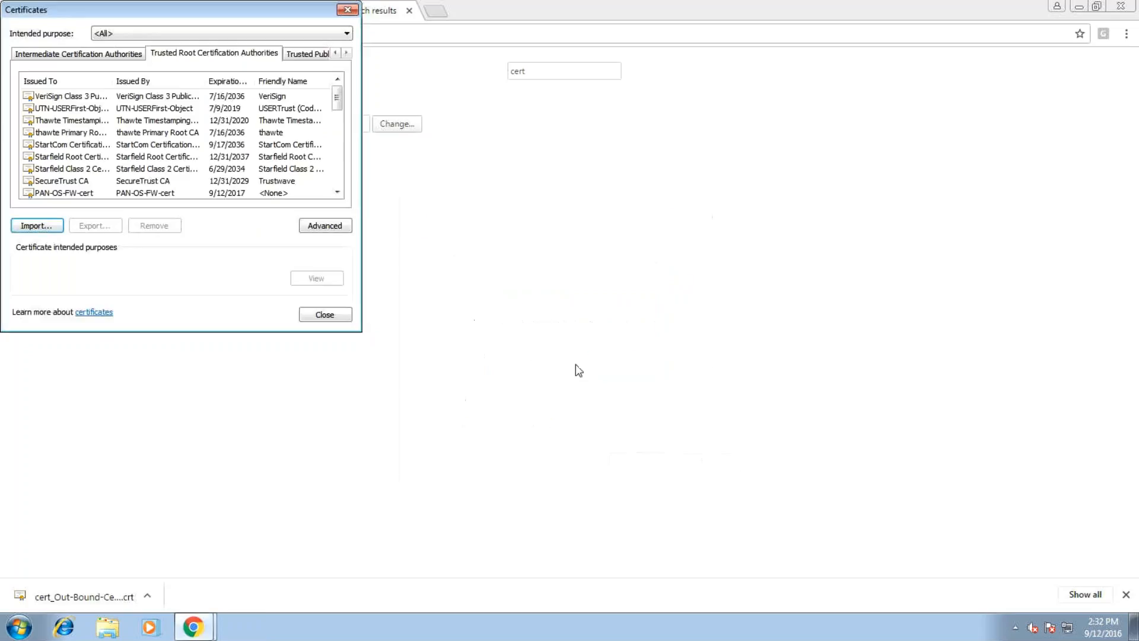
{"action": "left_click", "coordinate": [326, 315]}
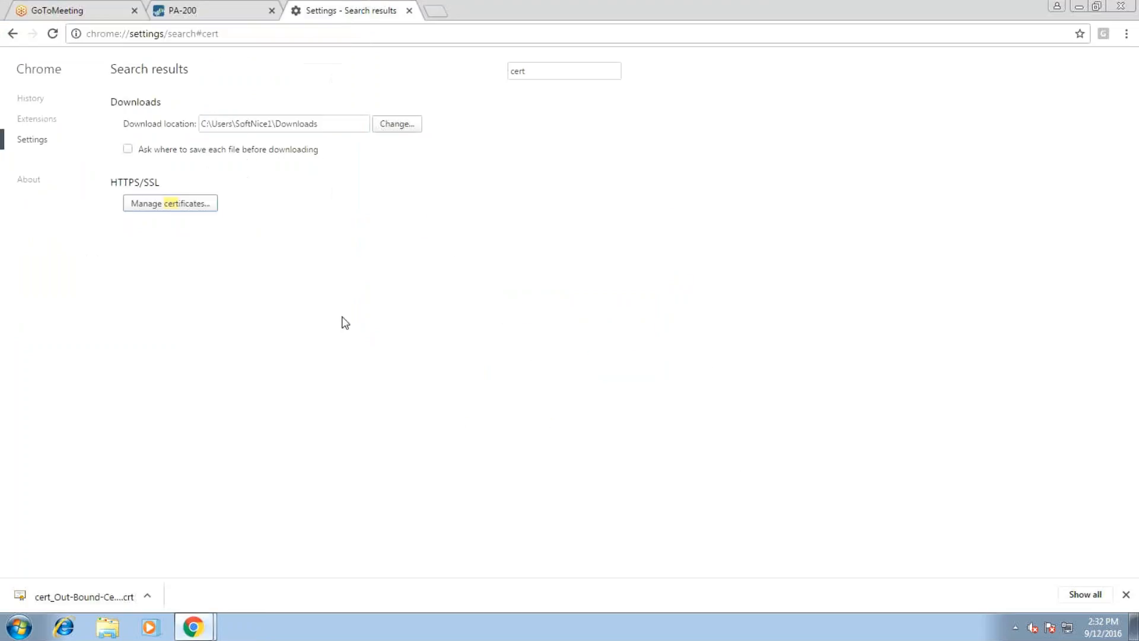
{"action": "left_click", "coordinate": [436, 11]}
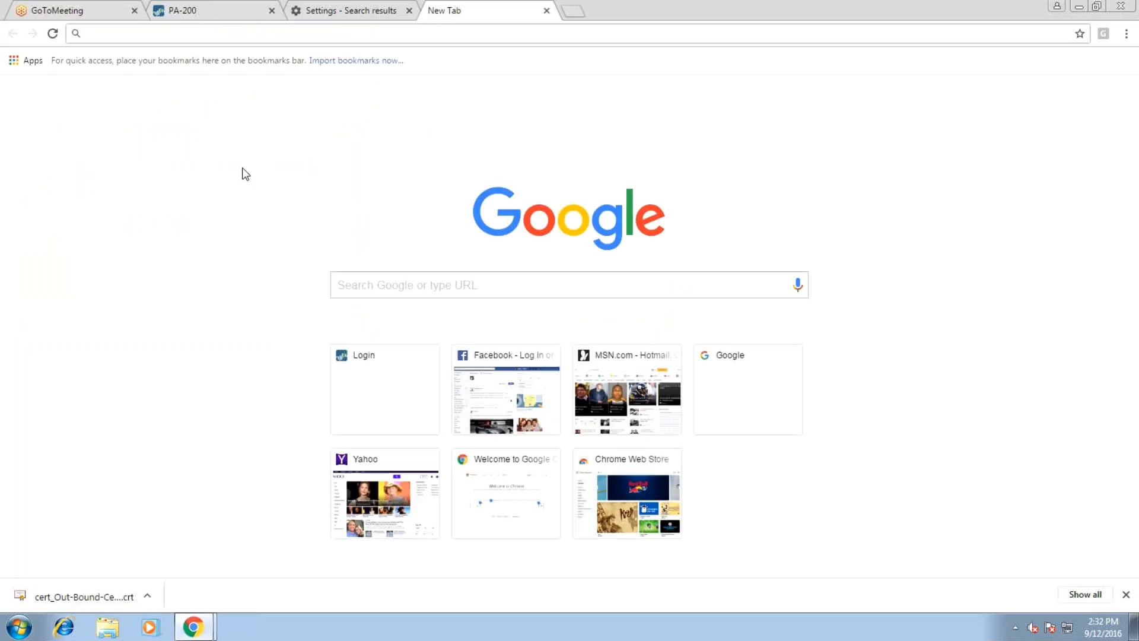
{"action": "type", "text": "facebook.com"}
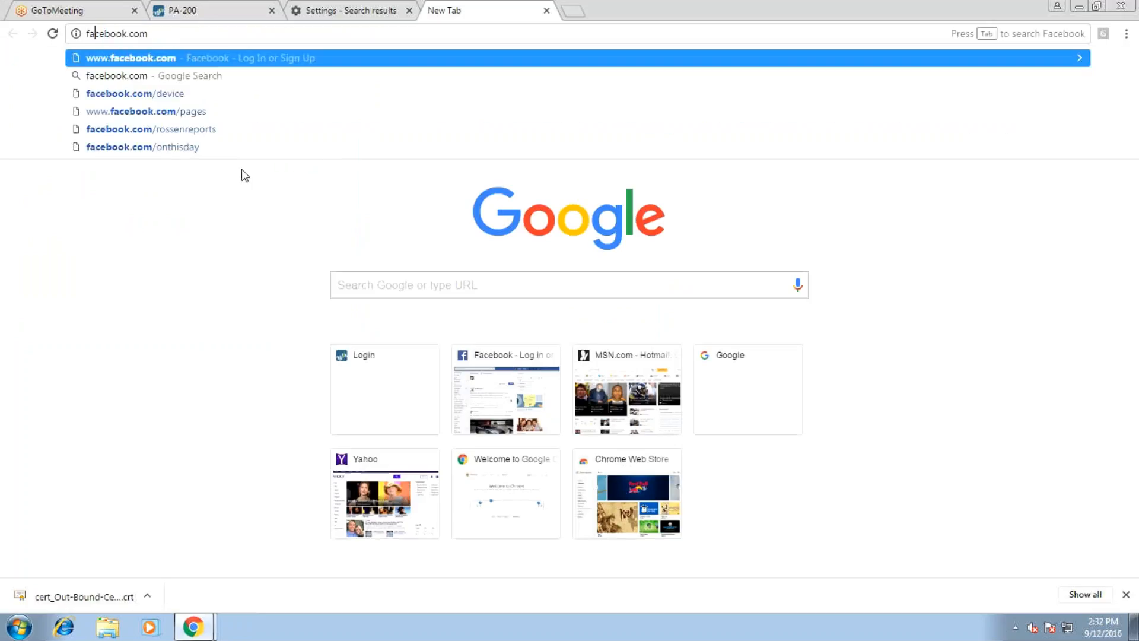
{"action": "key", "text": "Down"}
{"action": "key", "text": "Down"}
{"action": "key", "text": "Down"}
{"action": "key", "text": "BackSpace"}
{"action": "key", "text": "BackSpace"}
{"action": "key", "text": "BackSpace"}
{"action": "key", "text": "BackSpace"}
{"action": "key", "text": "BackSpace"}
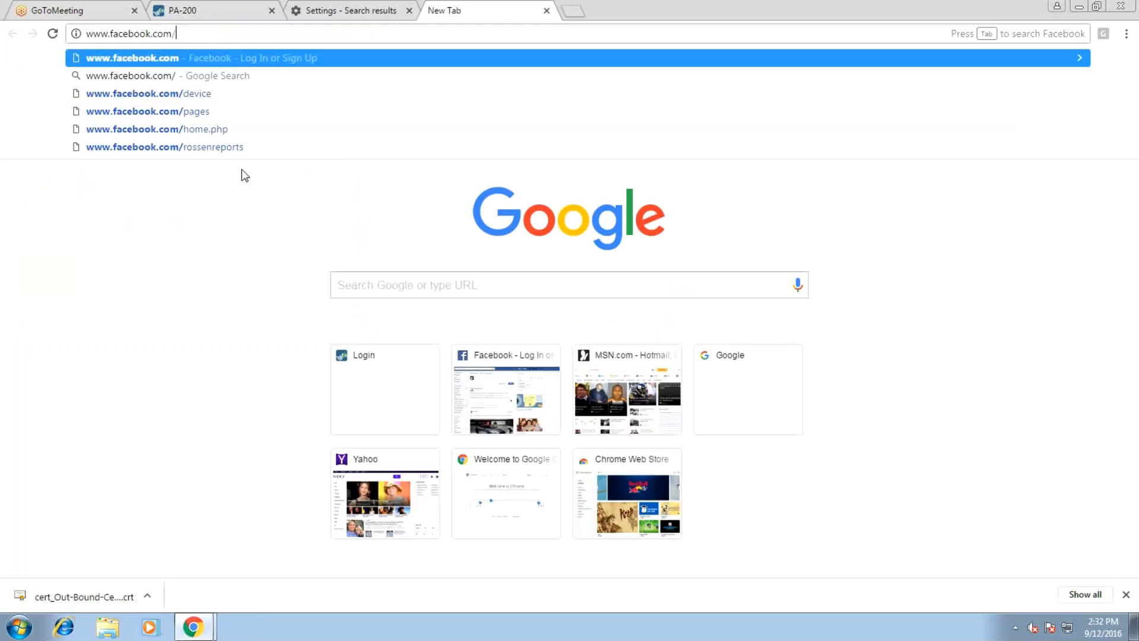
{"action": "key", "text": "Return"}
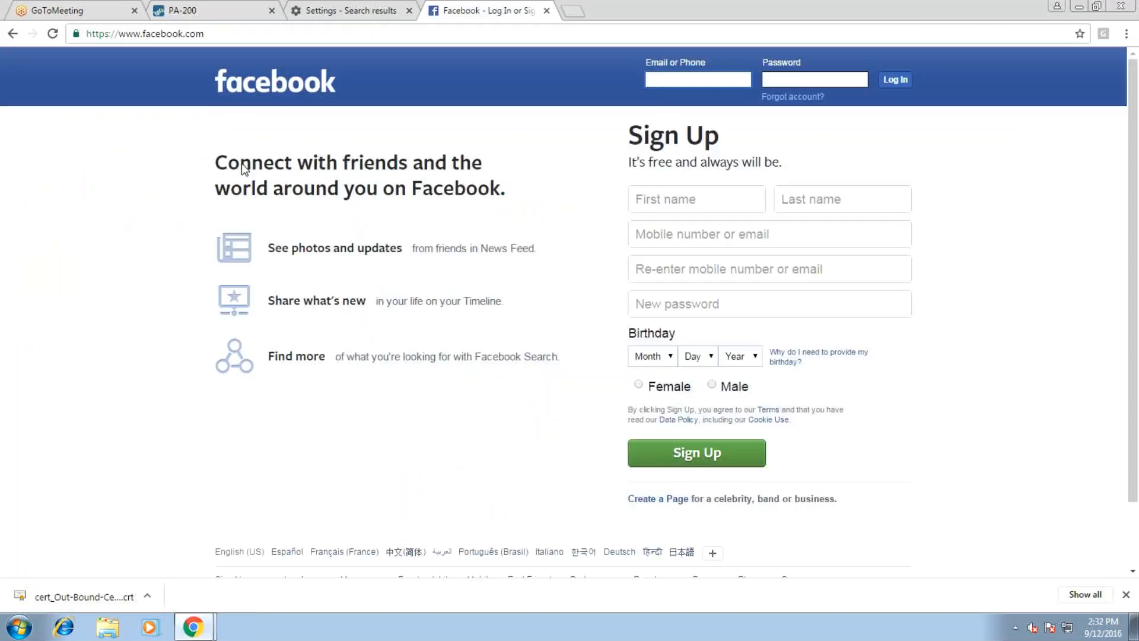
{"action": "key", "text": "ctrl+t"}
{"action": "type", "text": "twitter"}
{"action": "key", "text": "ctrl+Return"}
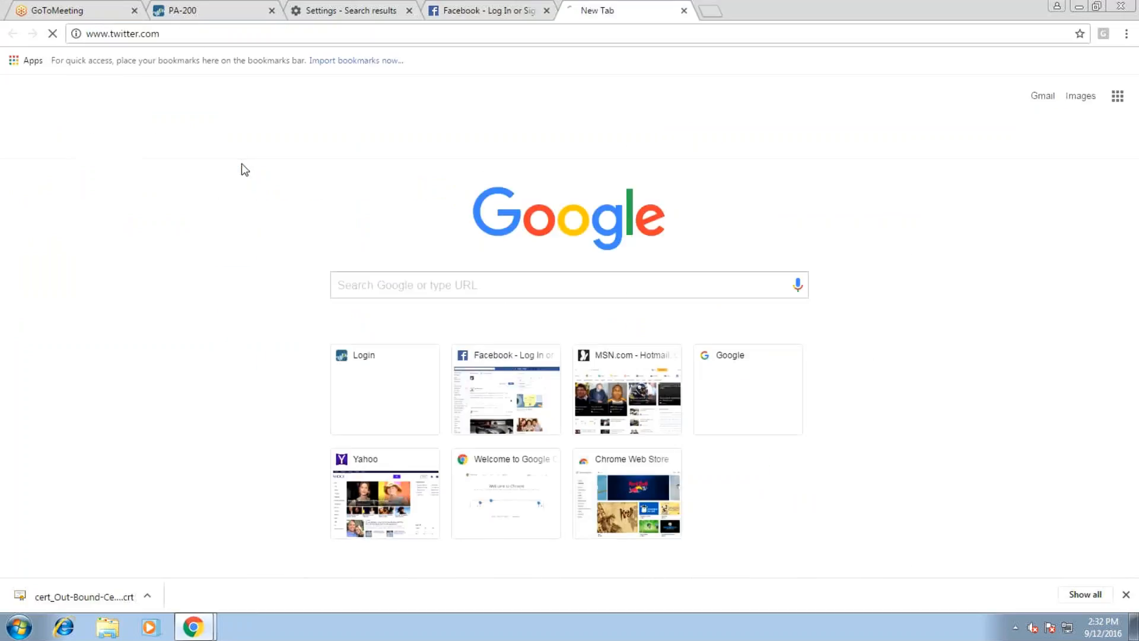
Back on Facebook, view its *.facebook.com certificate issued by DigiCert SHA2 High Assurance Server CA
{"action": "left_click", "coordinate": [445, 10]}
{"action": "left_click", "coordinate": [76, 33]}
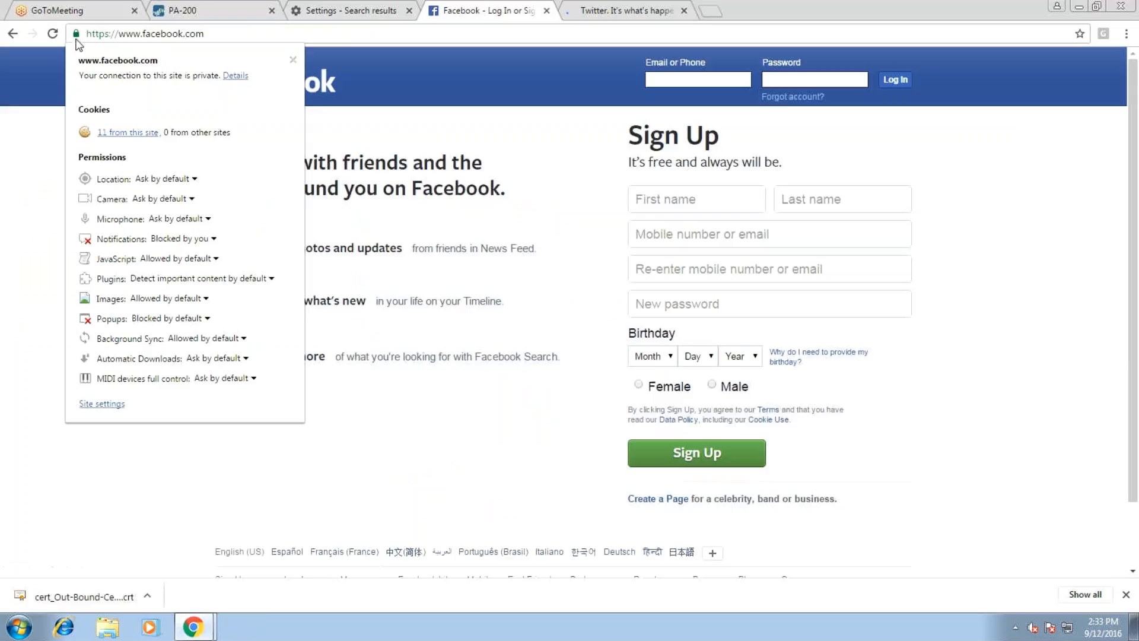
{"action": "left_click", "coordinate": [236, 76]}
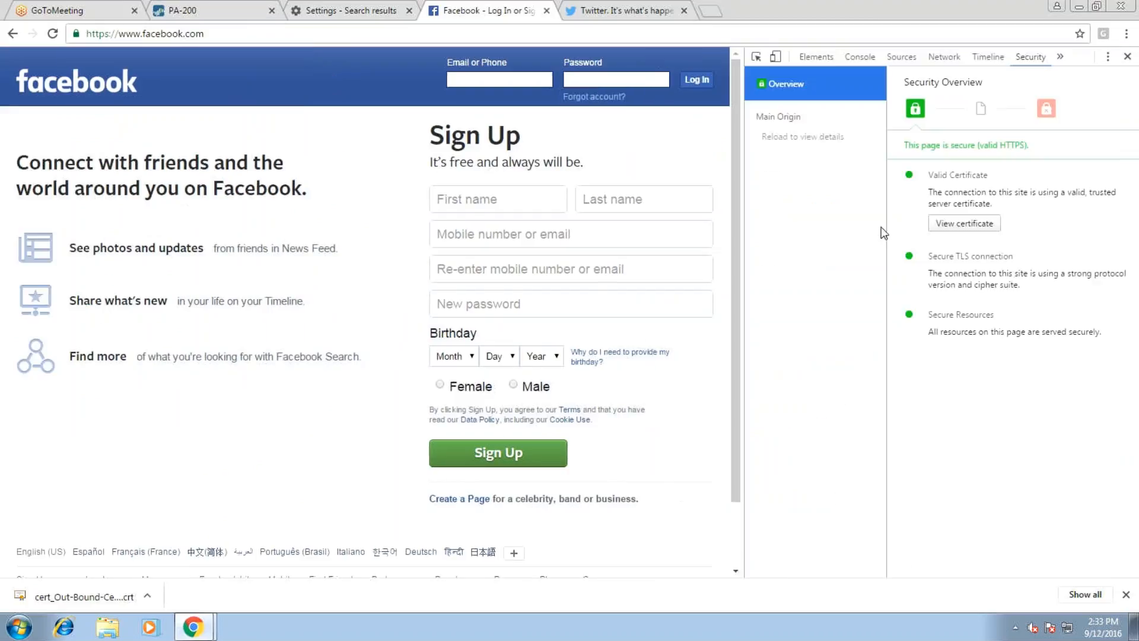
{"action": "left_click", "coordinate": [984, 222]}
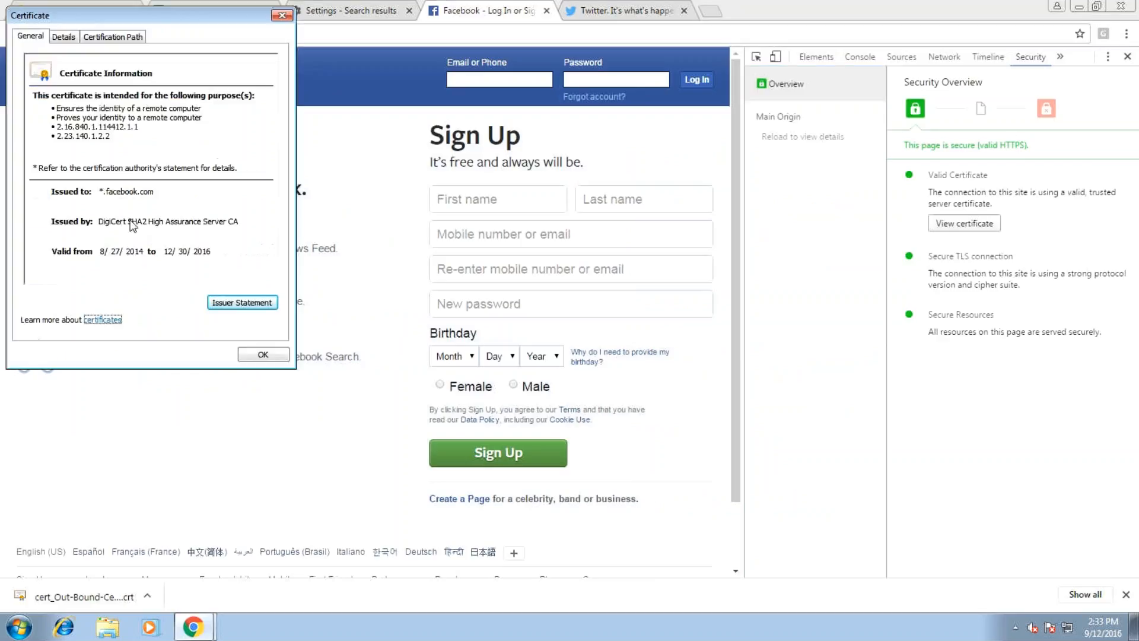